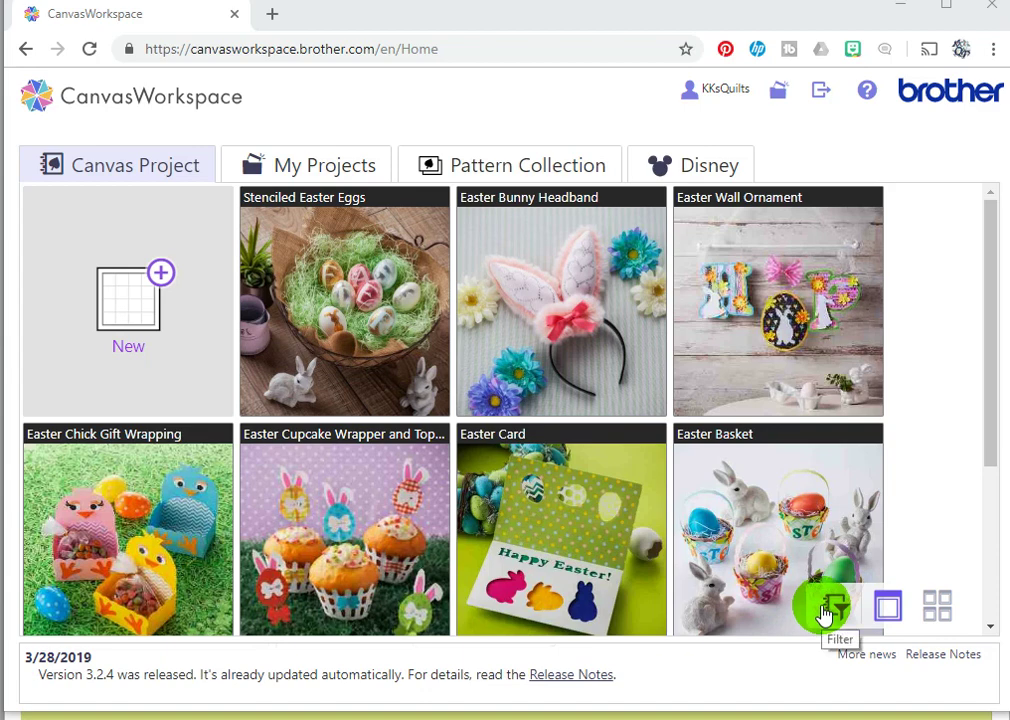
# Filter the Canvas Project gallery by "easter" and open the Easter Wall Ornament project
pyautogui.click(826, 610)
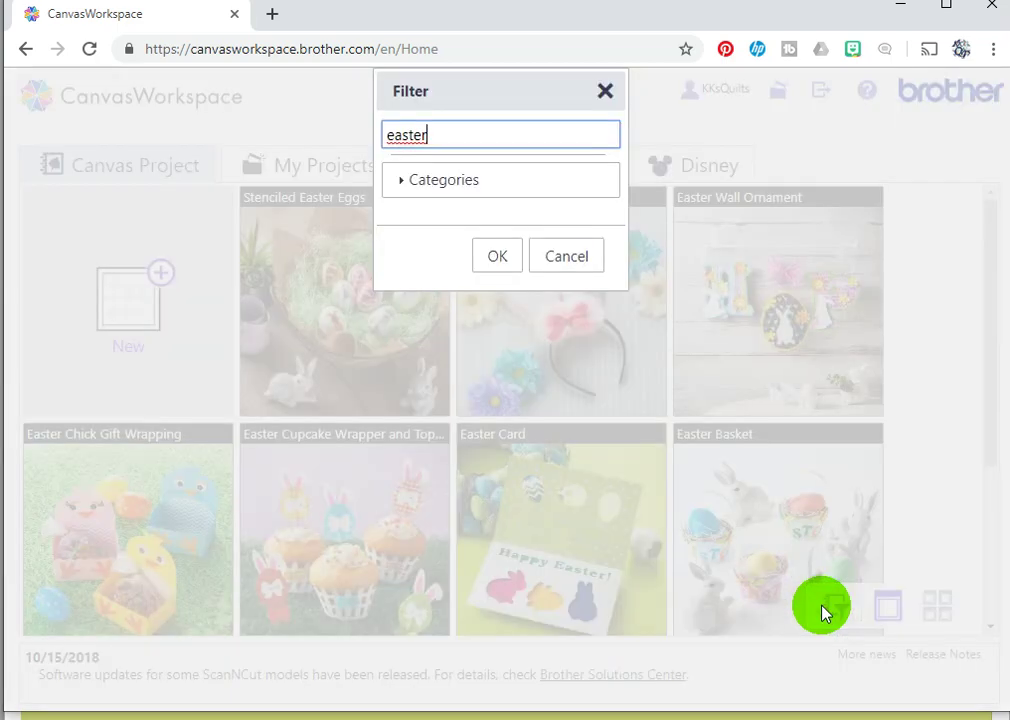
pyautogui.click(491, 268)
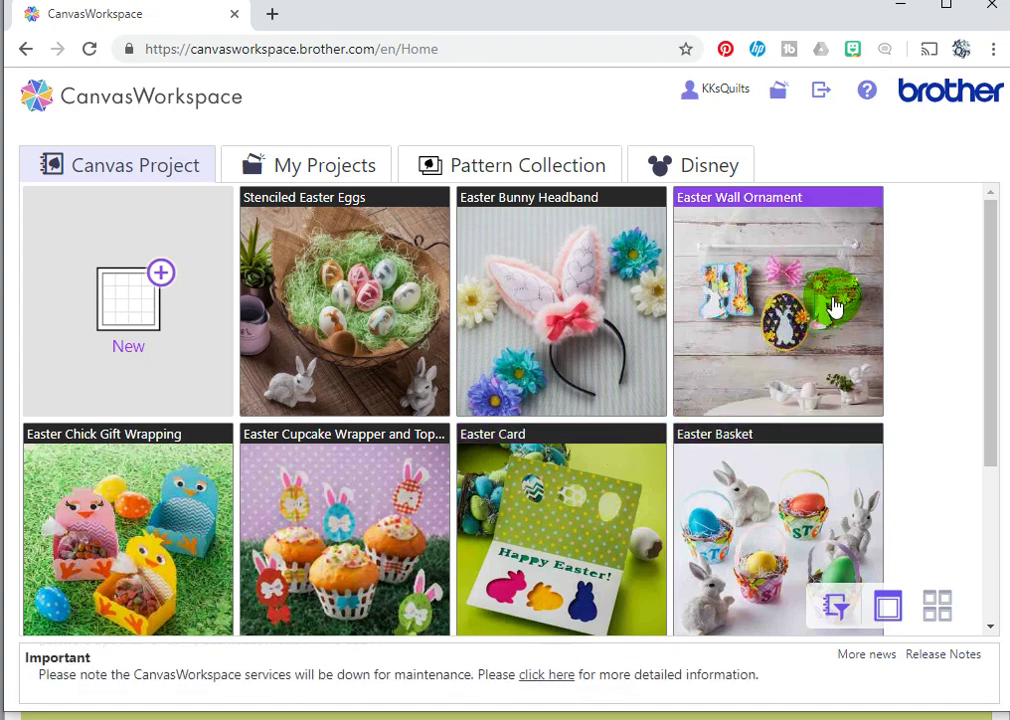
pyautogui.click(880, 246)
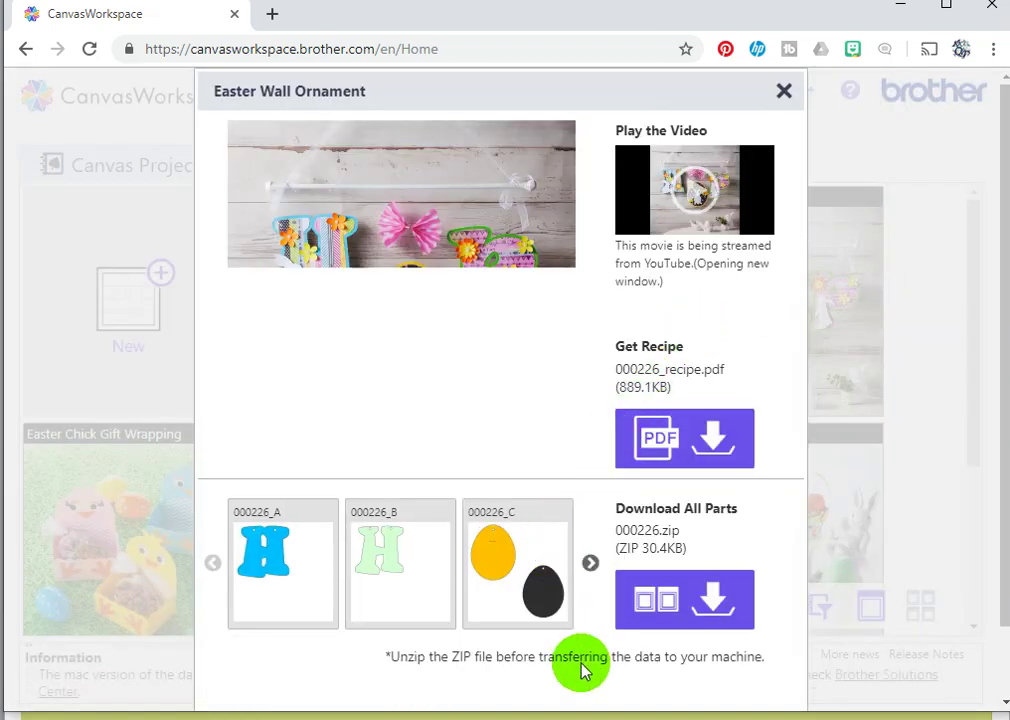
# Import part 000226_E, with the bunnies and small flowers, into the editor as a new design
pyautogui.click(591, 565)
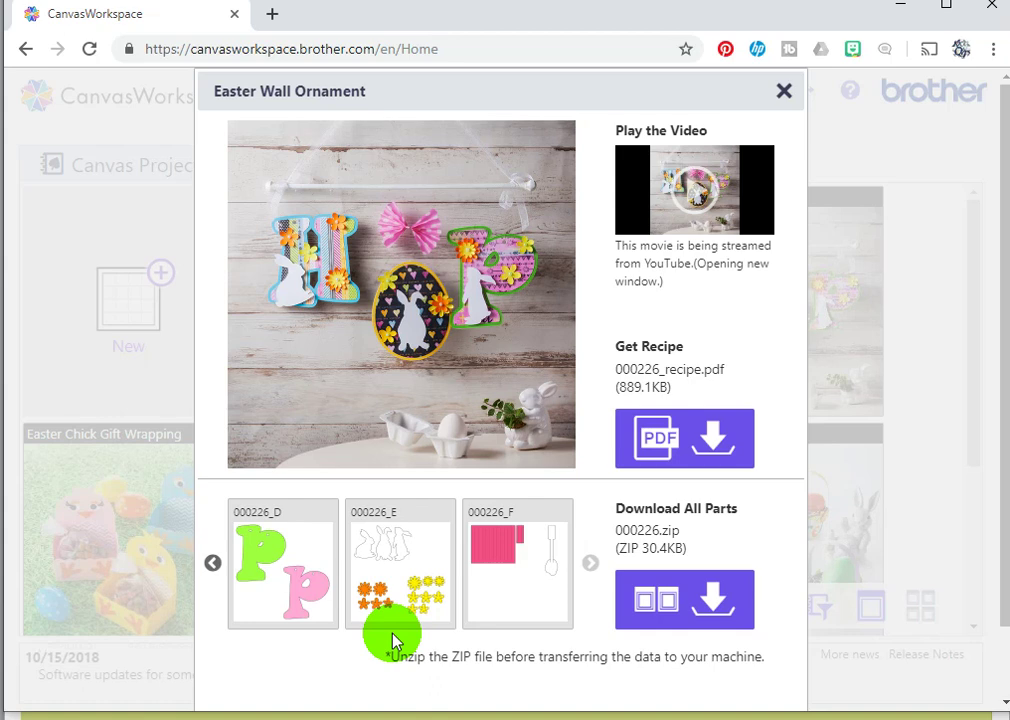
pyautogui.moveTo(402, 627)
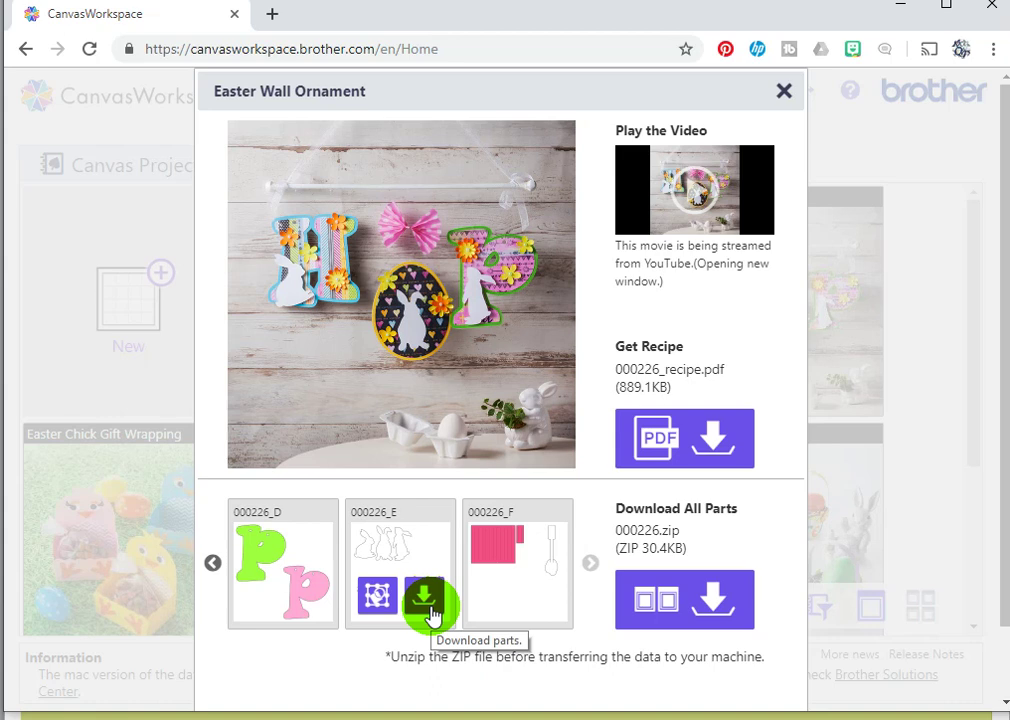
pyautogui.click(380, 606)
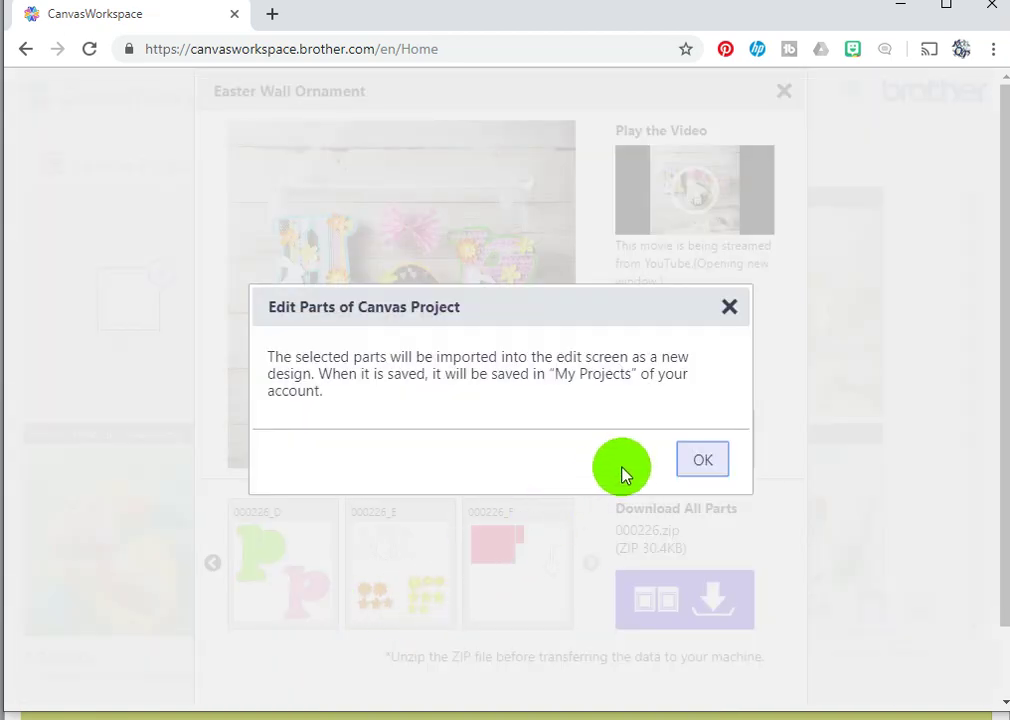
pyautogui.click(690, 463)
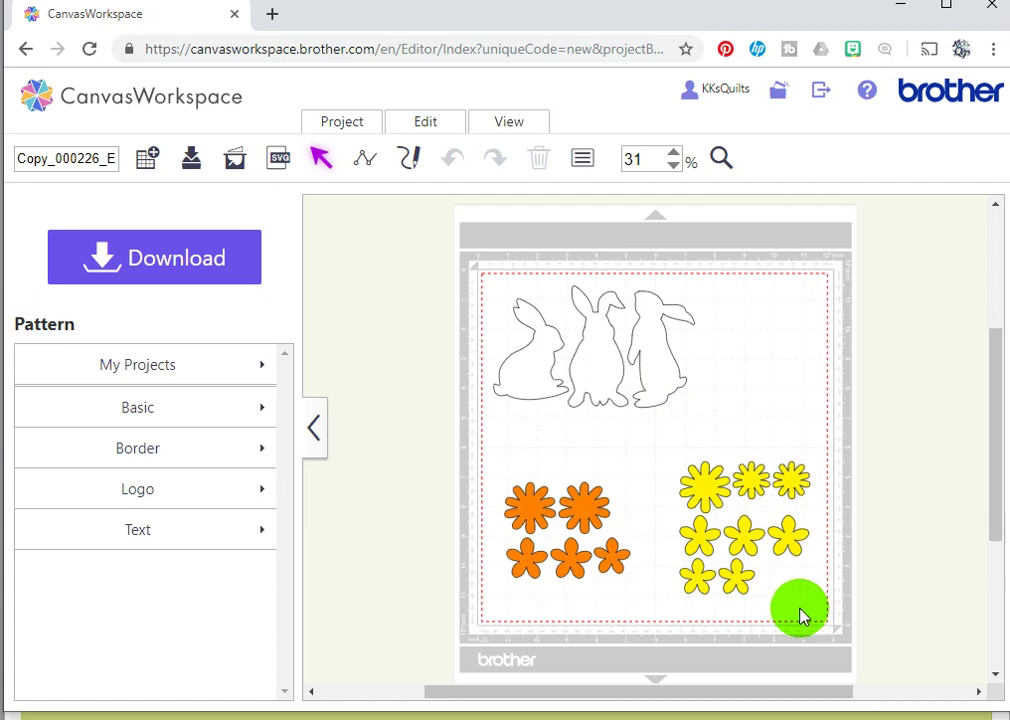
# Delete the group of yellow flowers from the mat and rename the project "bunnies"
pyautogui.moveTo(795, 610); pyautogui.dragTo(667, 458)
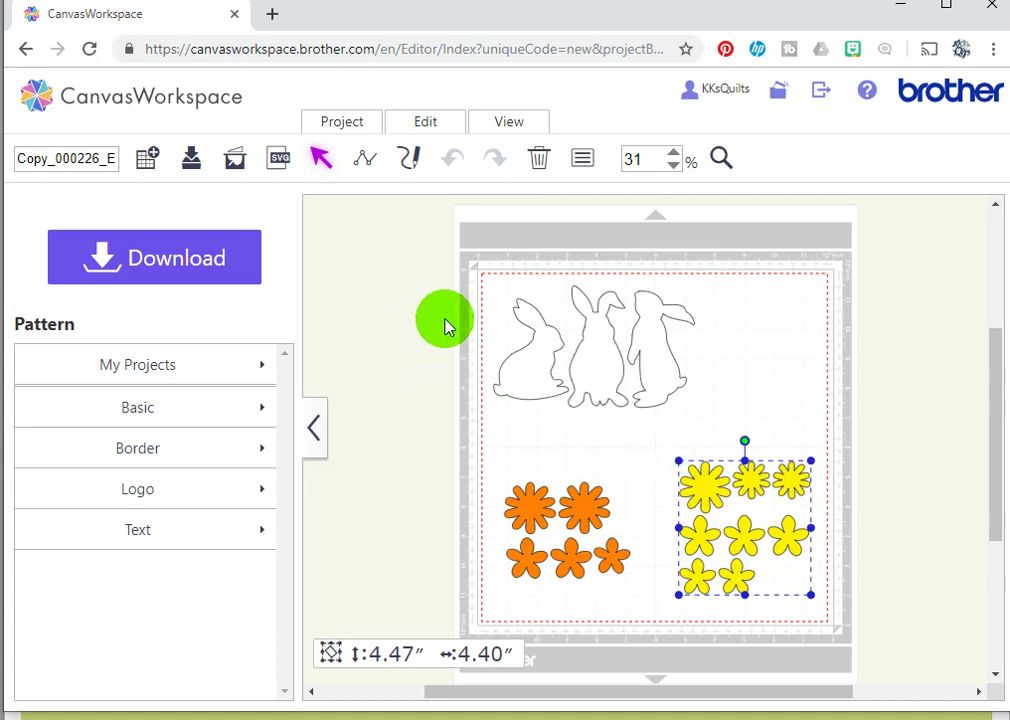
pyautogui.click(539, 159)
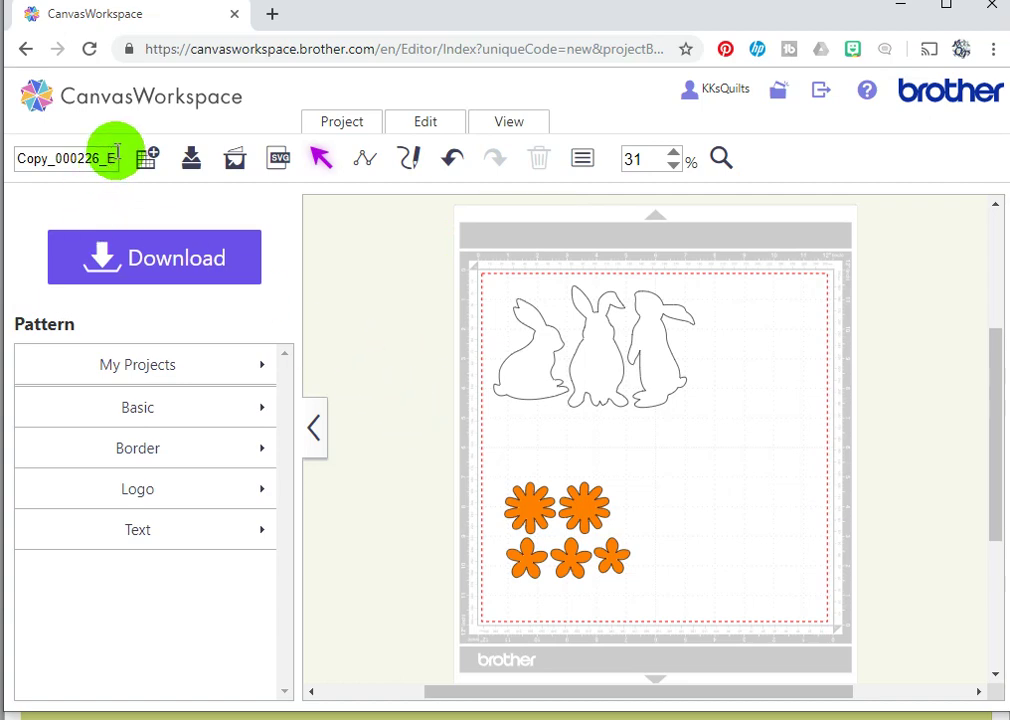
pyautogui.moveTo(110, 158); pyautogui.dragTo(1, 175)
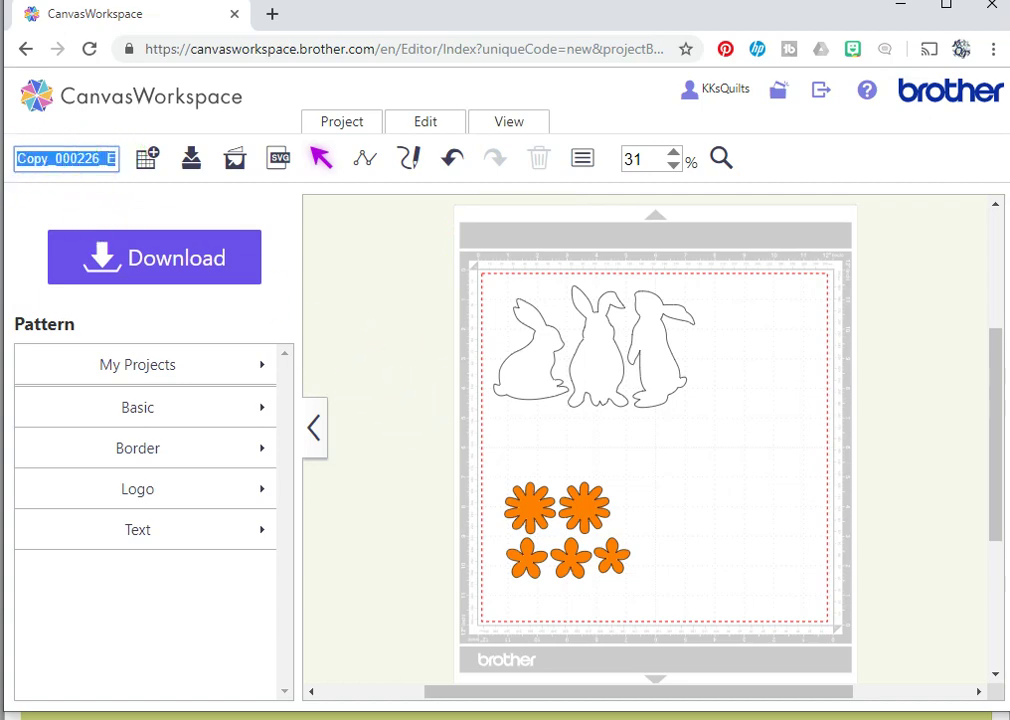
pyautogui.write('bunn')
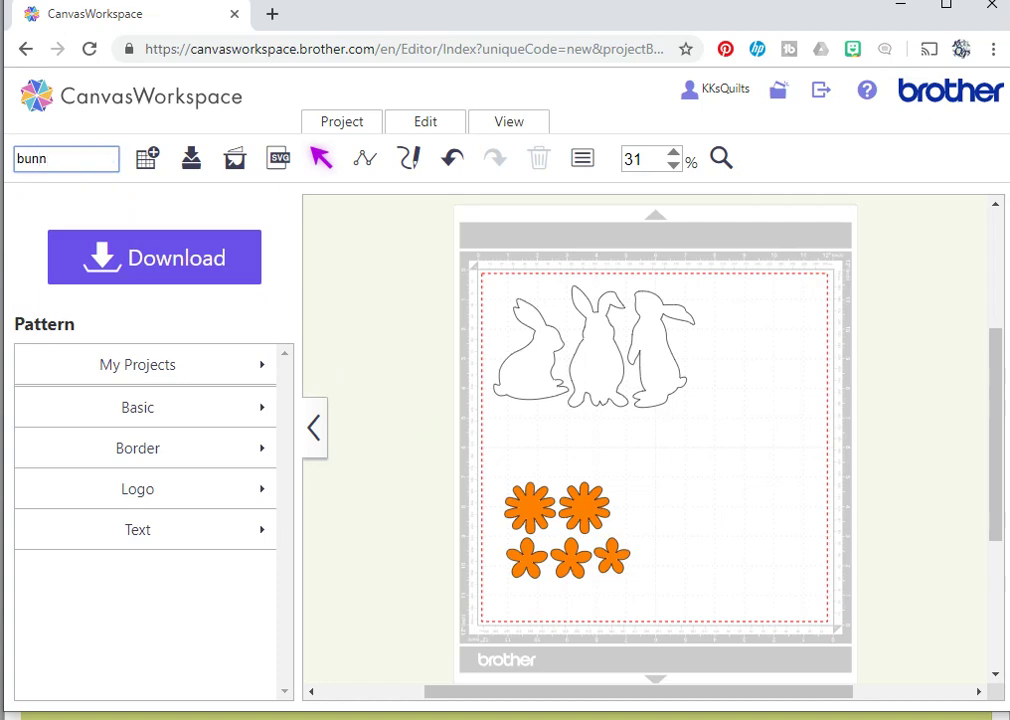
pyautogui.write('ies')
# Download the bunnies.fcm cutting file to the PC and close the transfer dialog
pyautogui.click(98, 245)
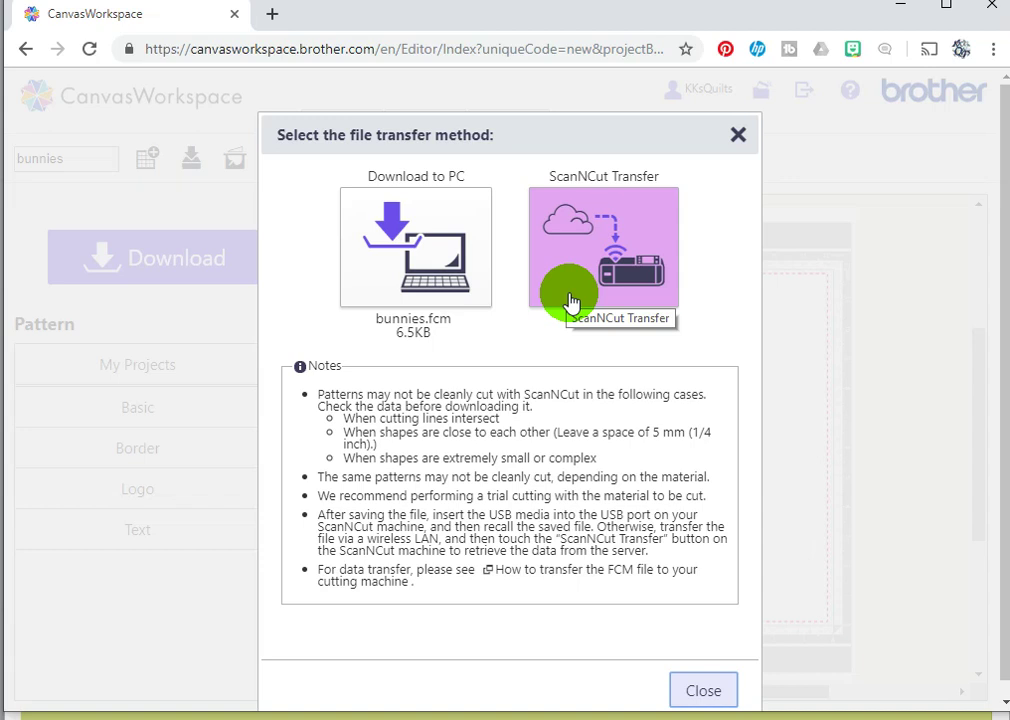
pyautogui.click(436, 283)
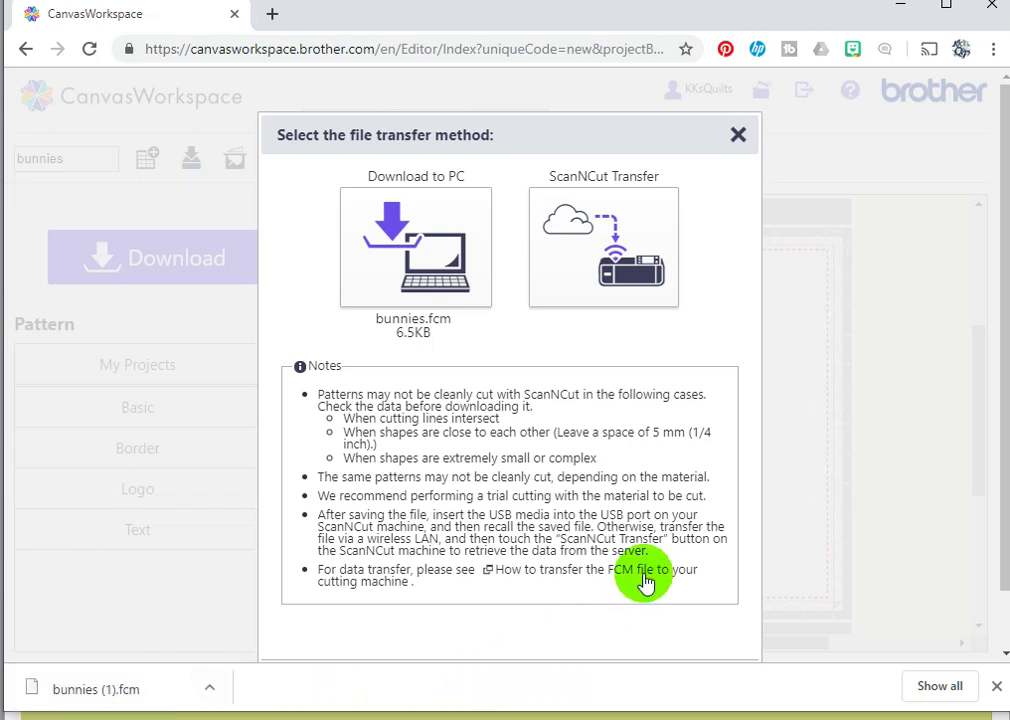
pyautogui.click(738, 134)
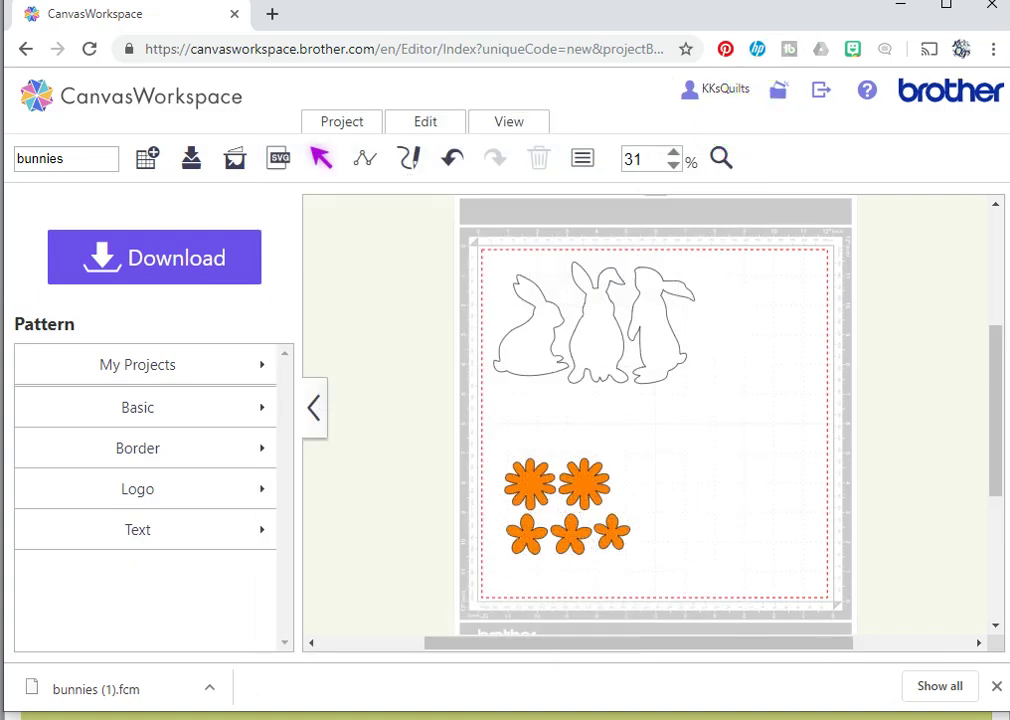
# Switch to Art and Stitch, where the bunny and flower outlines are open, and view the artwork import command
pyautogui.hotkey('alt', 'Tab')
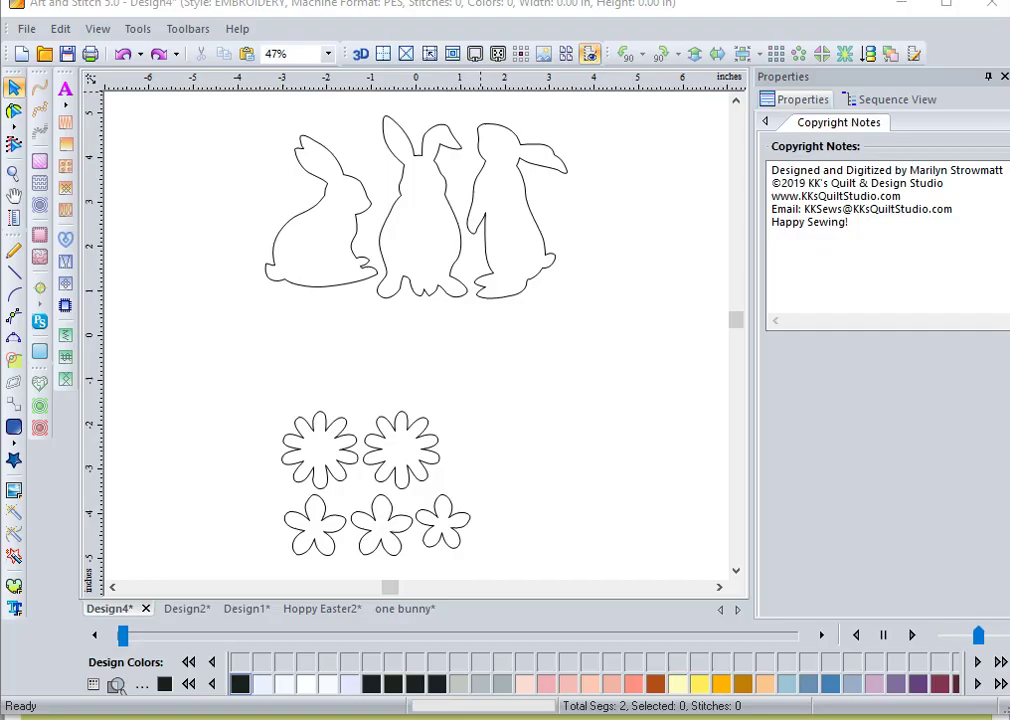
pyautogui.click(21, 34)
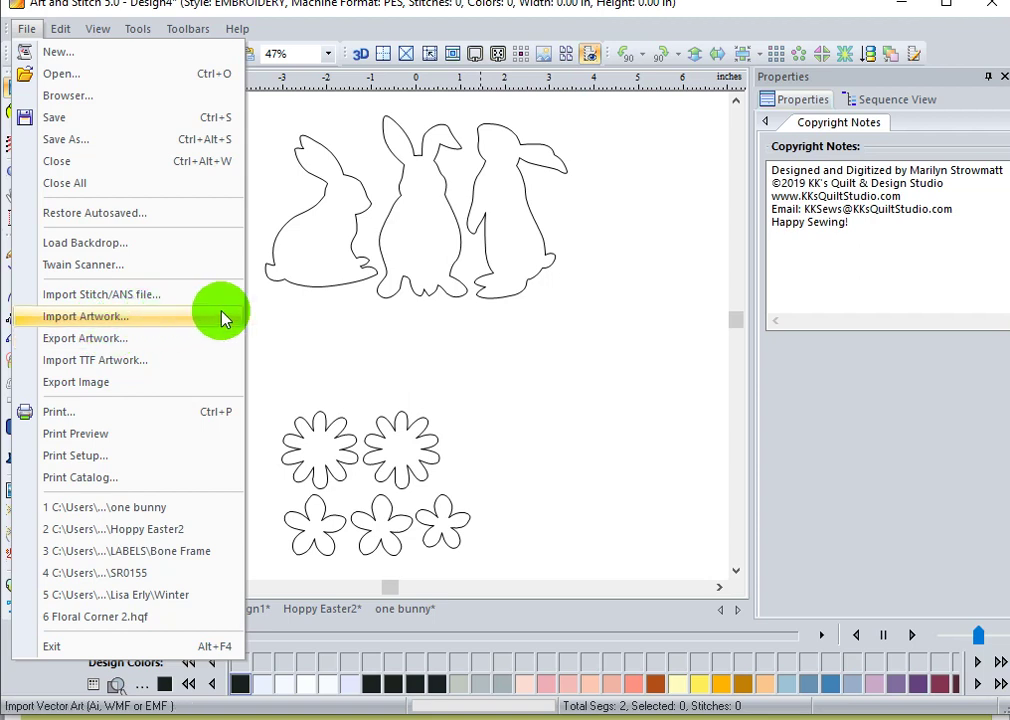
pyautogui.click(309, 320)
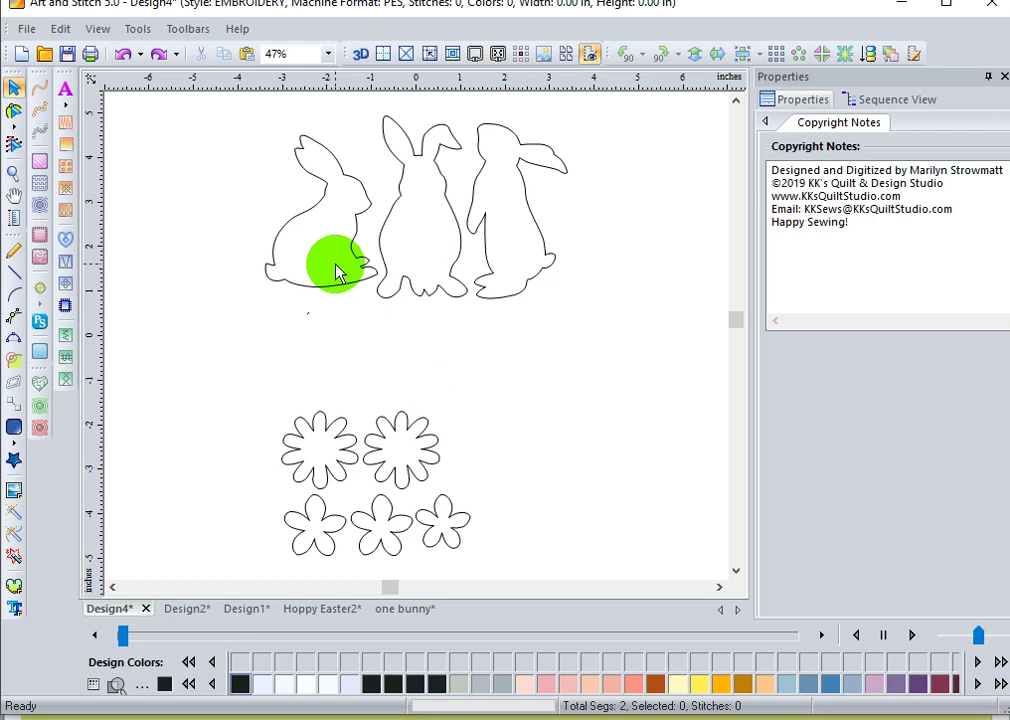
# Break apart the combined artwork of the three bunnies into separate objects
pyautogui.click(362, 256)
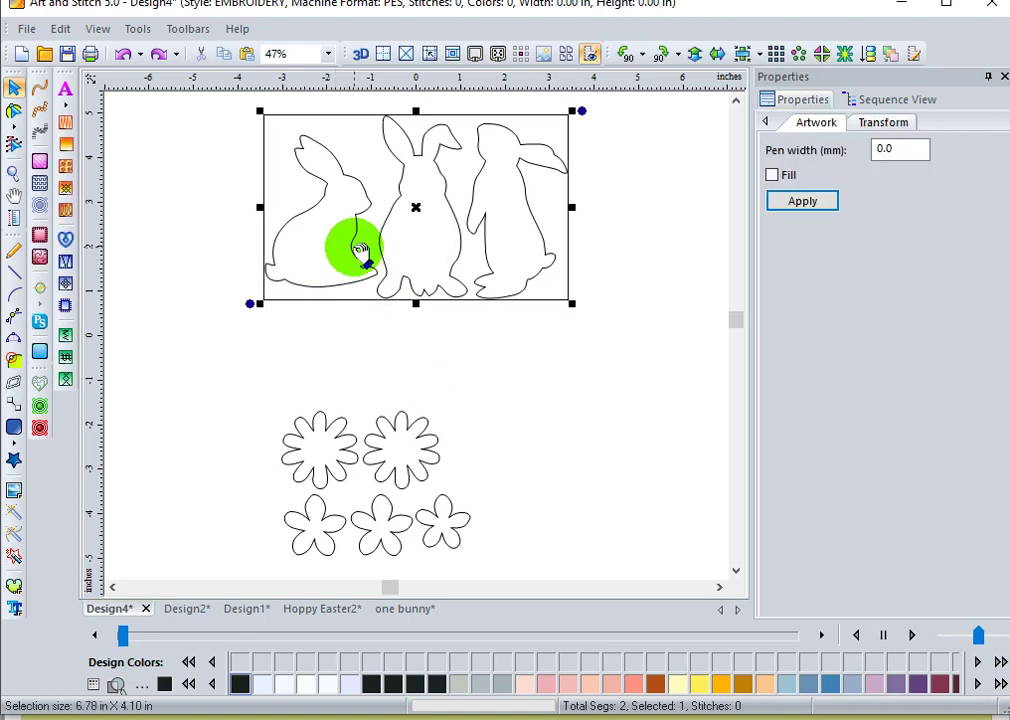
pyautogui.click(410, 334)
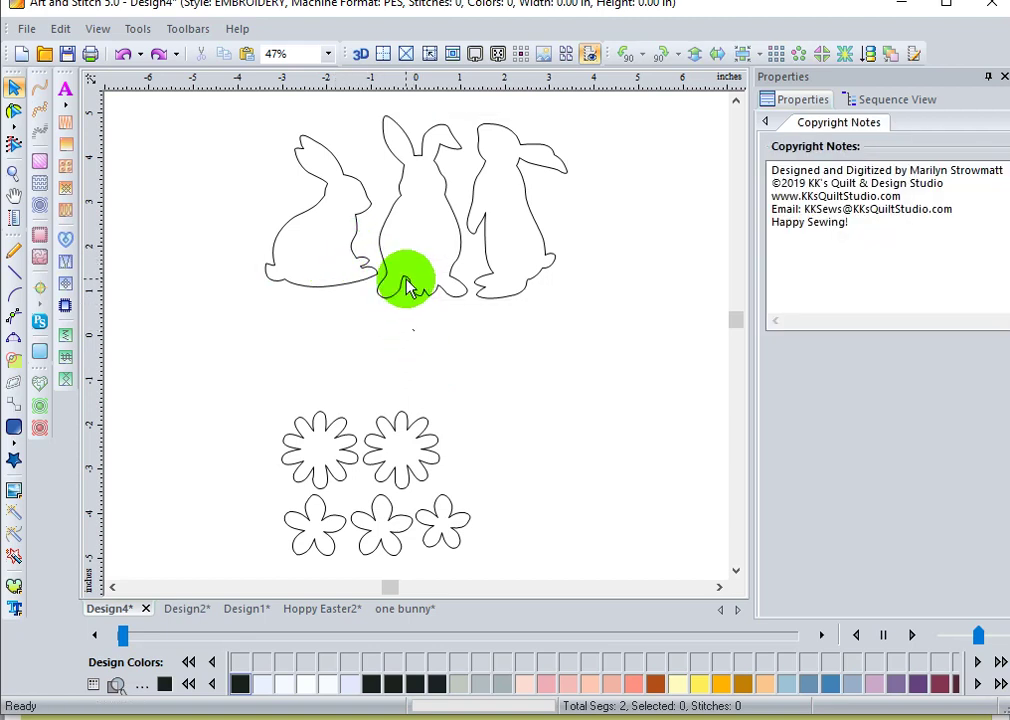
pyautogui.click(410, 287)
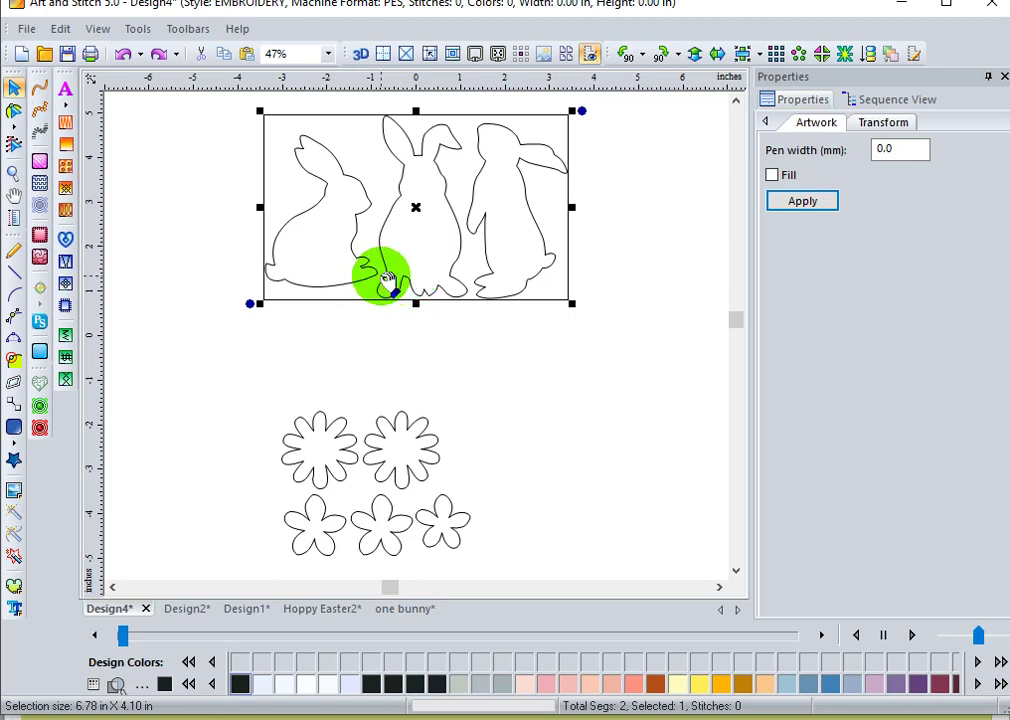
pyautogui.rightClick(387, 282)
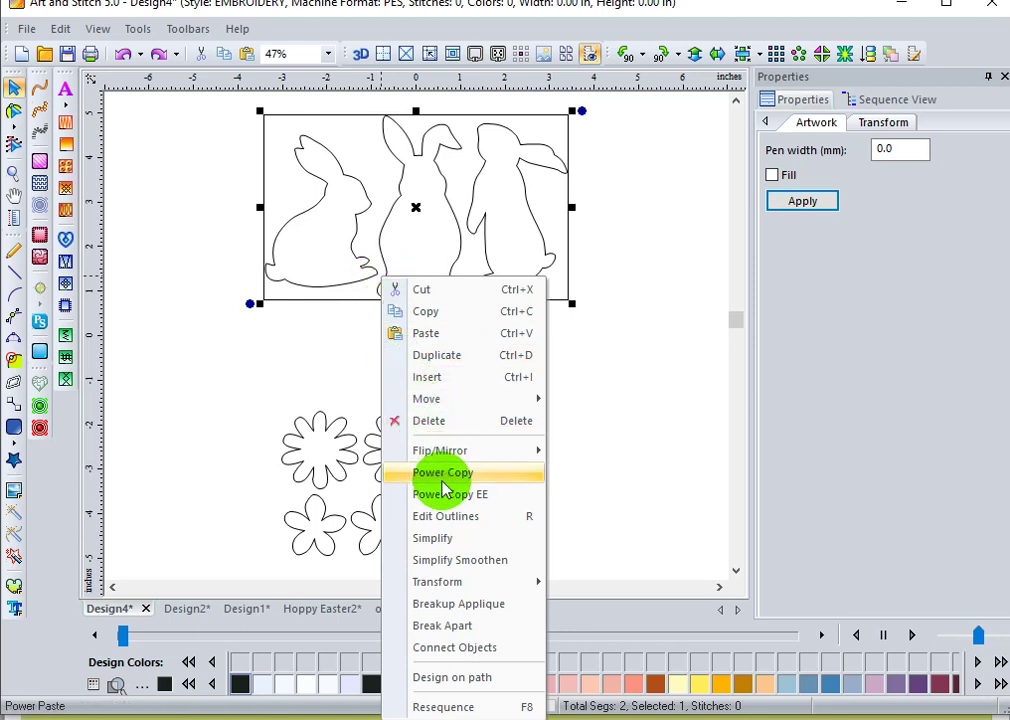
pyautogui.moveTo(455, 588)
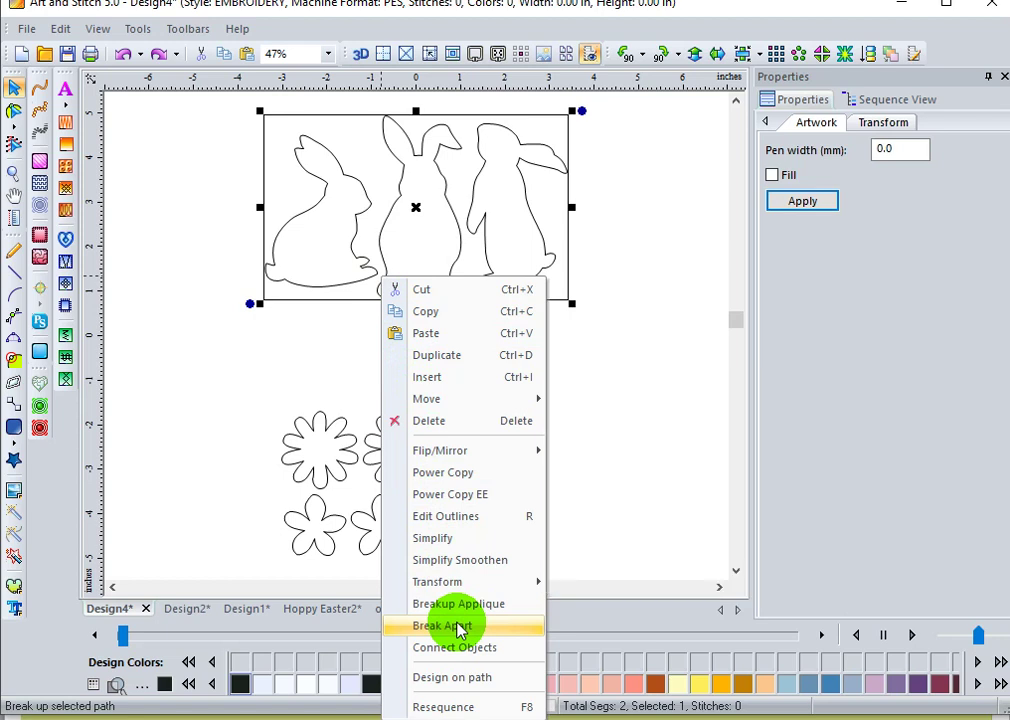
pyautogui.click(459, 626)
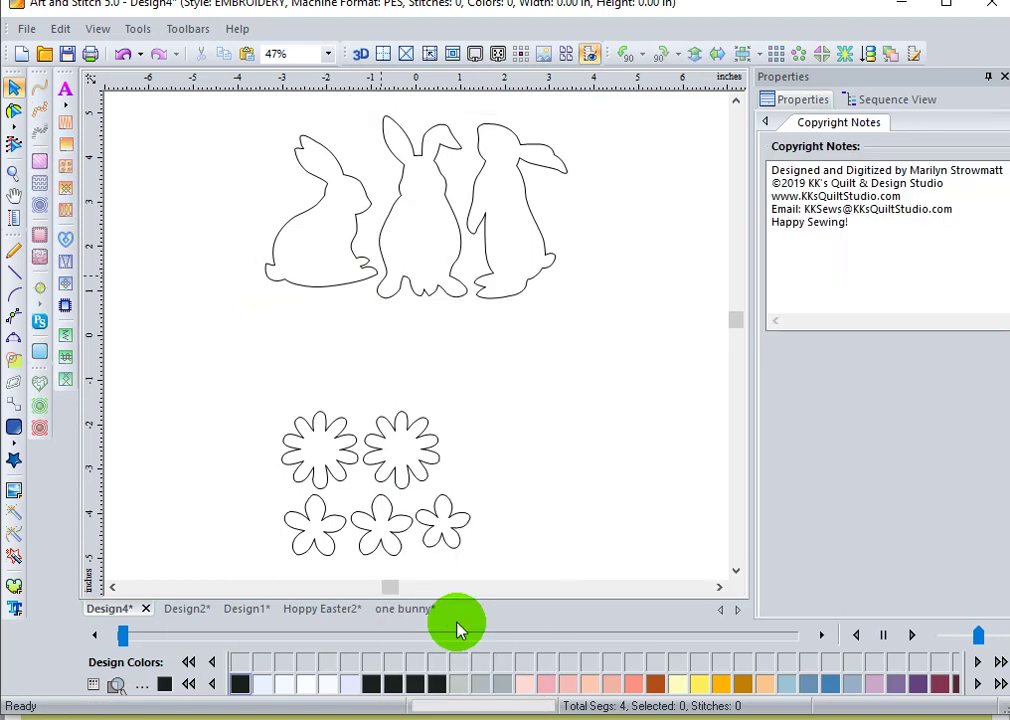
# Select the bunny outlines one by one to check whether each is a separate object
pyautogui.click(530, 278)
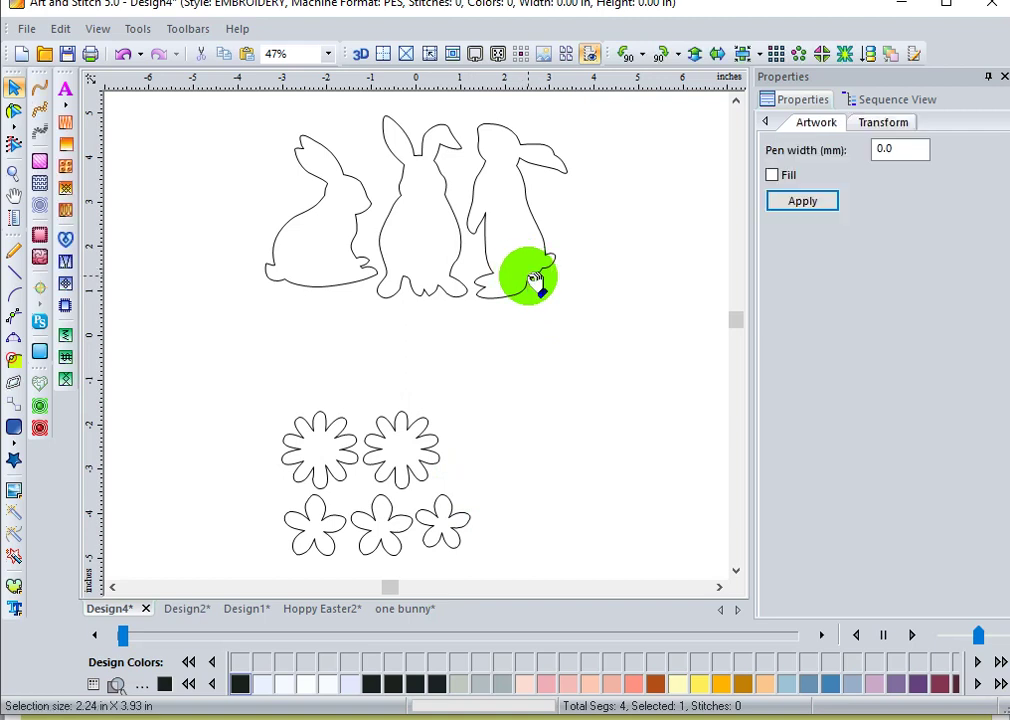
pyautogui.click(443, 268)
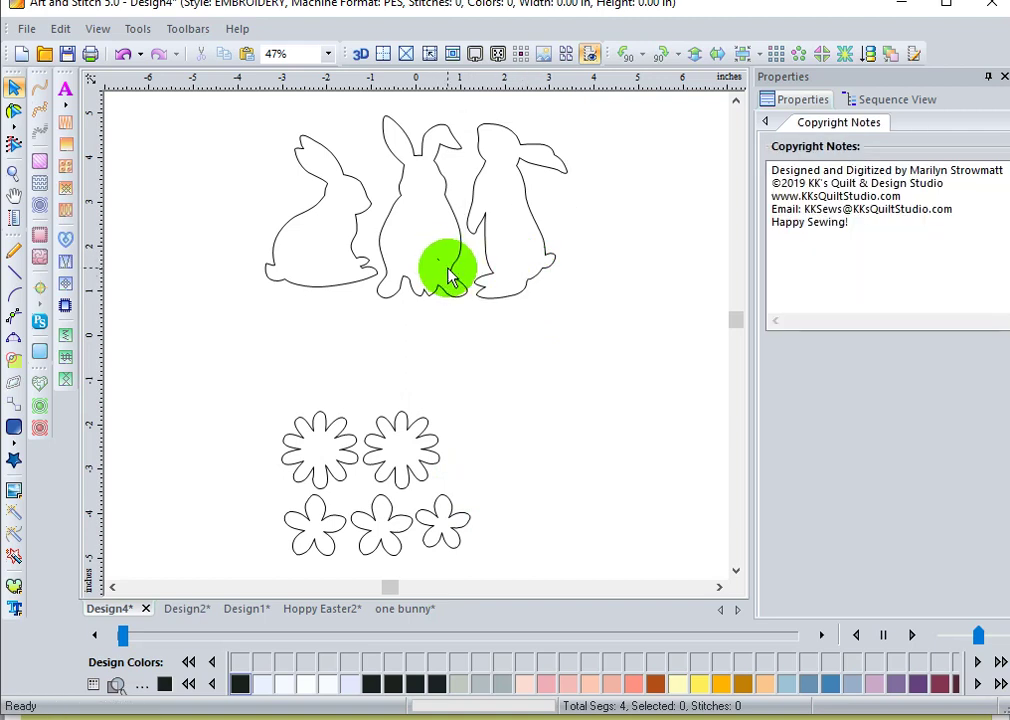
pyautogui.click(450, 274)
pyautogui.click(336, 286)
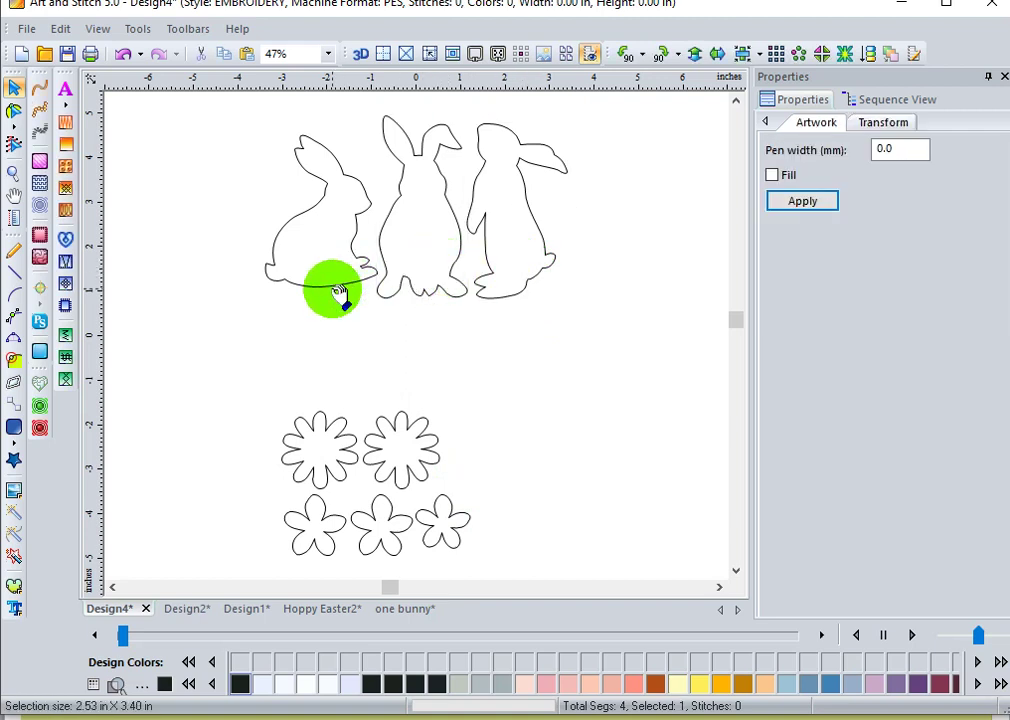
pyautogui.click(334, 290)
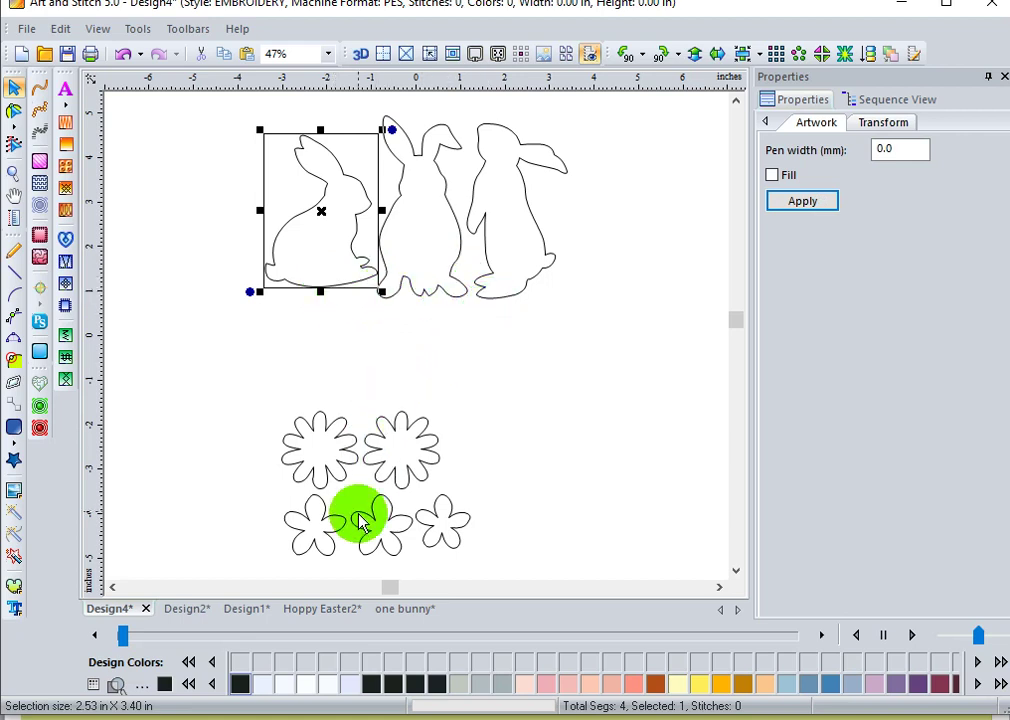
# Break apart the combined artwork of the five flowers into separate objects
pyautogui.click(385, 473)
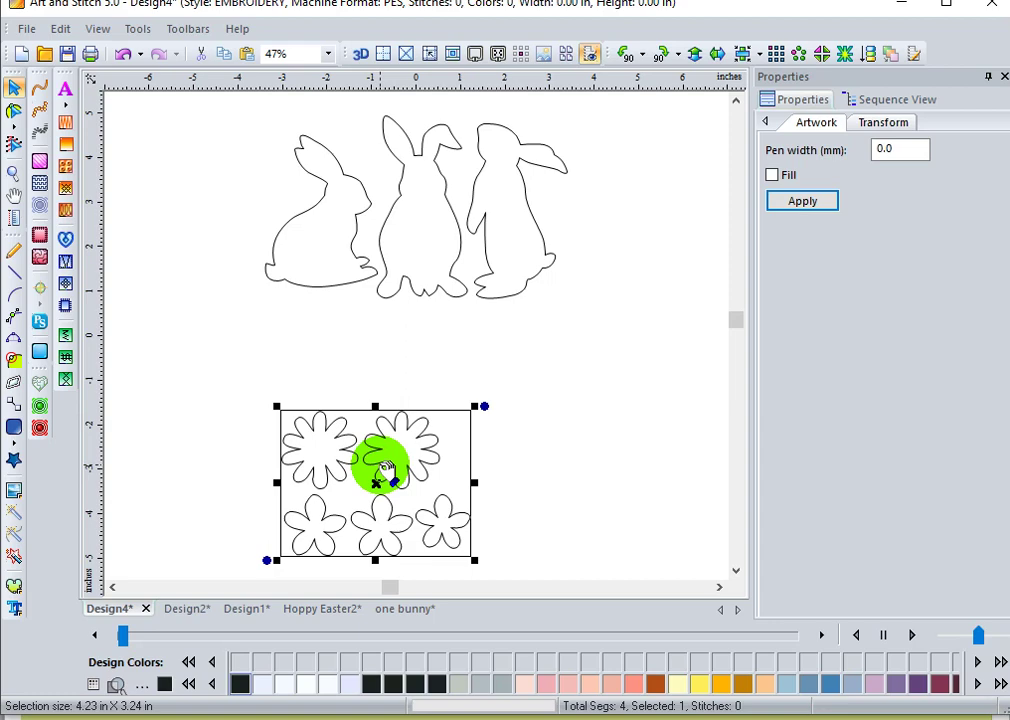
pyautogui.rightClick(386, 472)
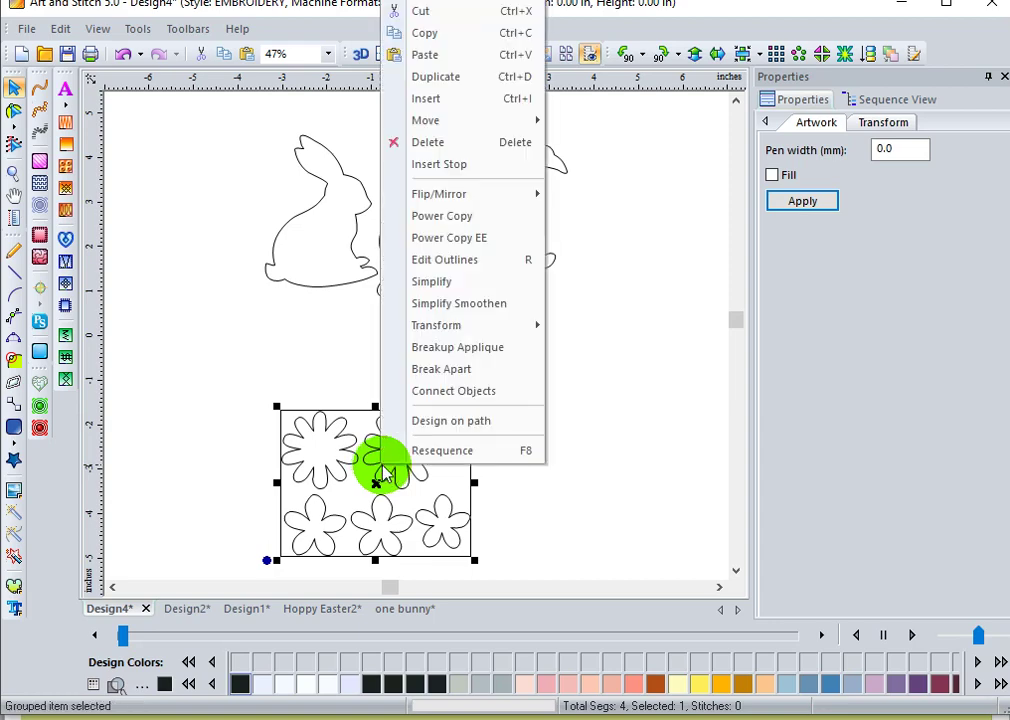
pyautogui.click(430, 372)
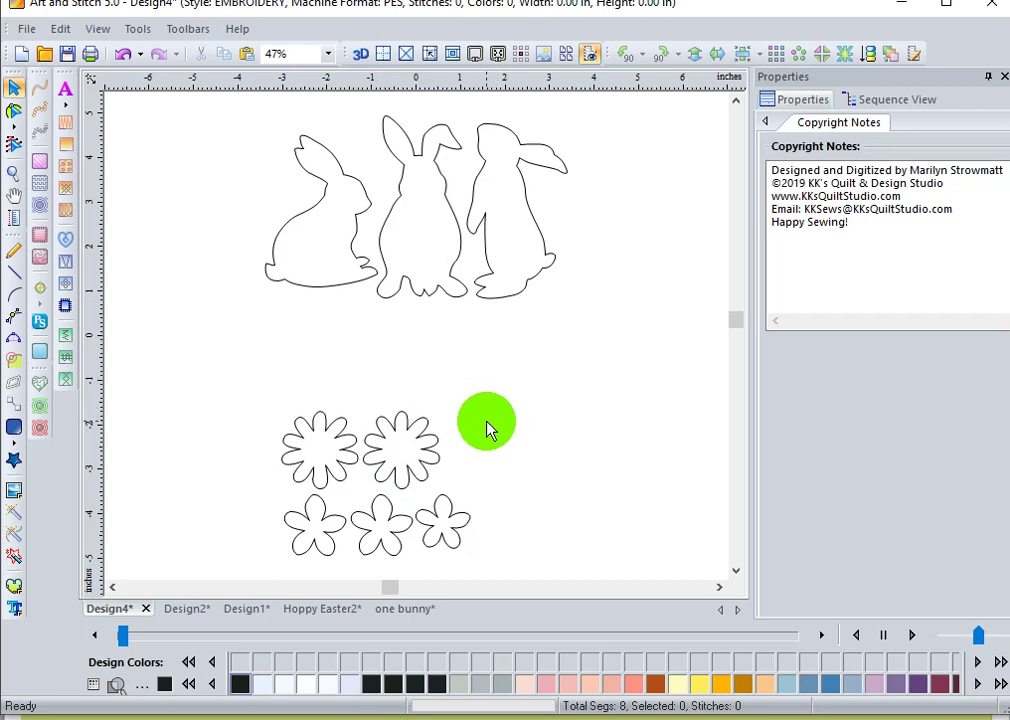
# Spread the three bunny outlines apart and lower, moving the outer two outward and the middle one slightly right
pyautogui.click(530, 275)
pyautogui.moveTo(530, 275); pyautogui.dragTo(643, 387)
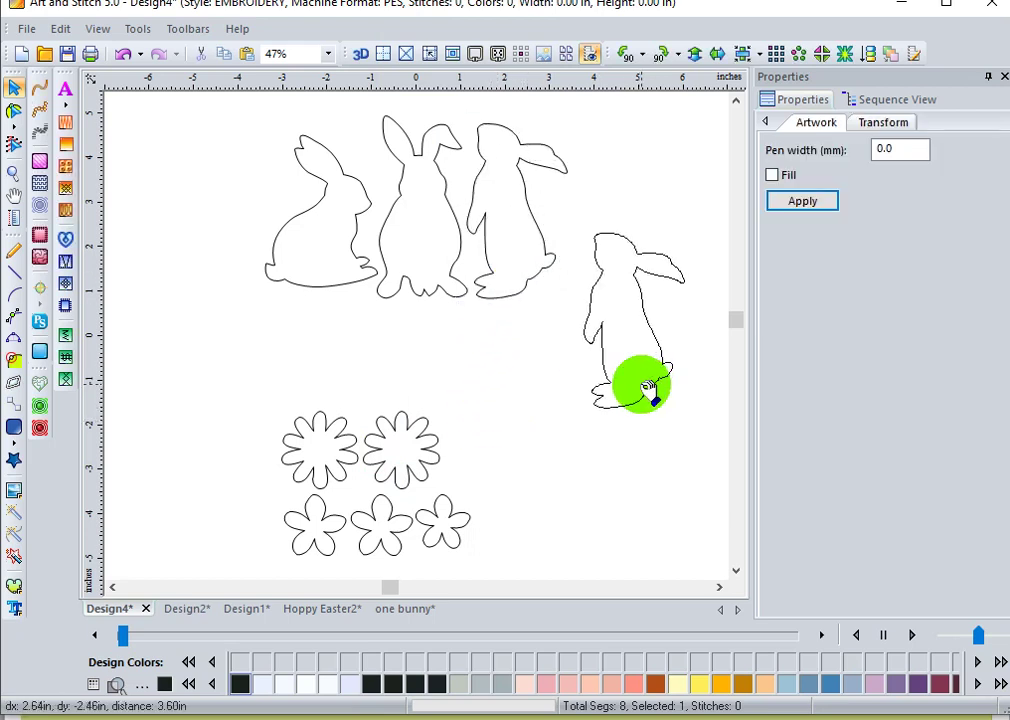
pyautogui.moveTo(433, 293); pyautogui.dragTo(491, 367)
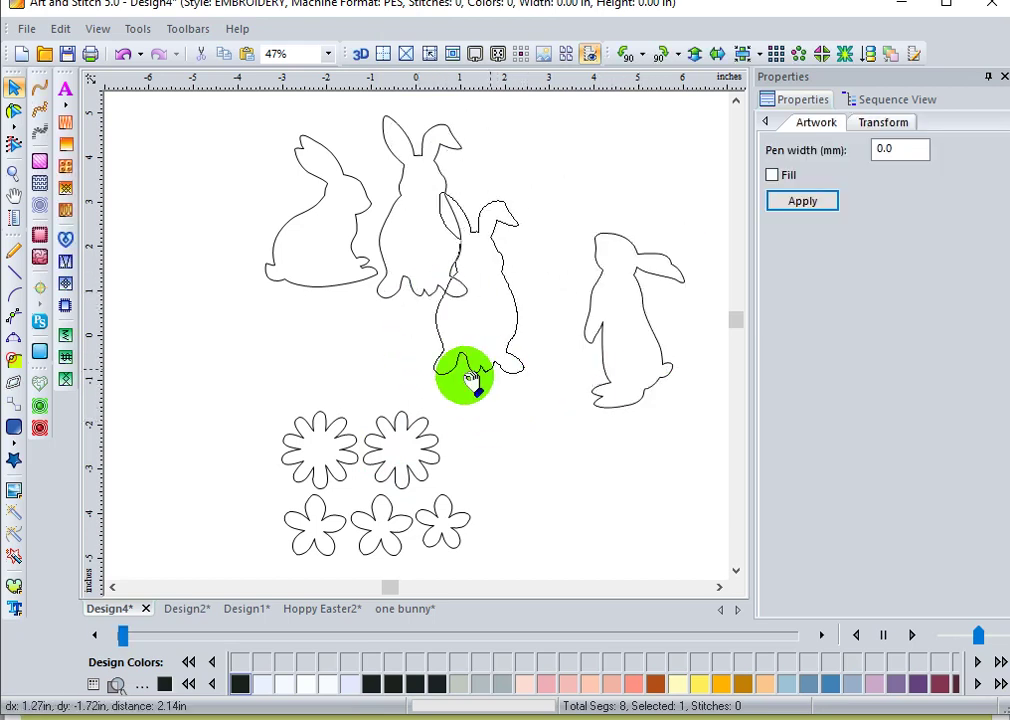
pyautogui.moveTo(338, 289); pyautogui.dragTo(208, 402)
# Move the right-hand large flower up into the space between the sitting bunny and the middle bunny
pyautogui.click(406, 418)
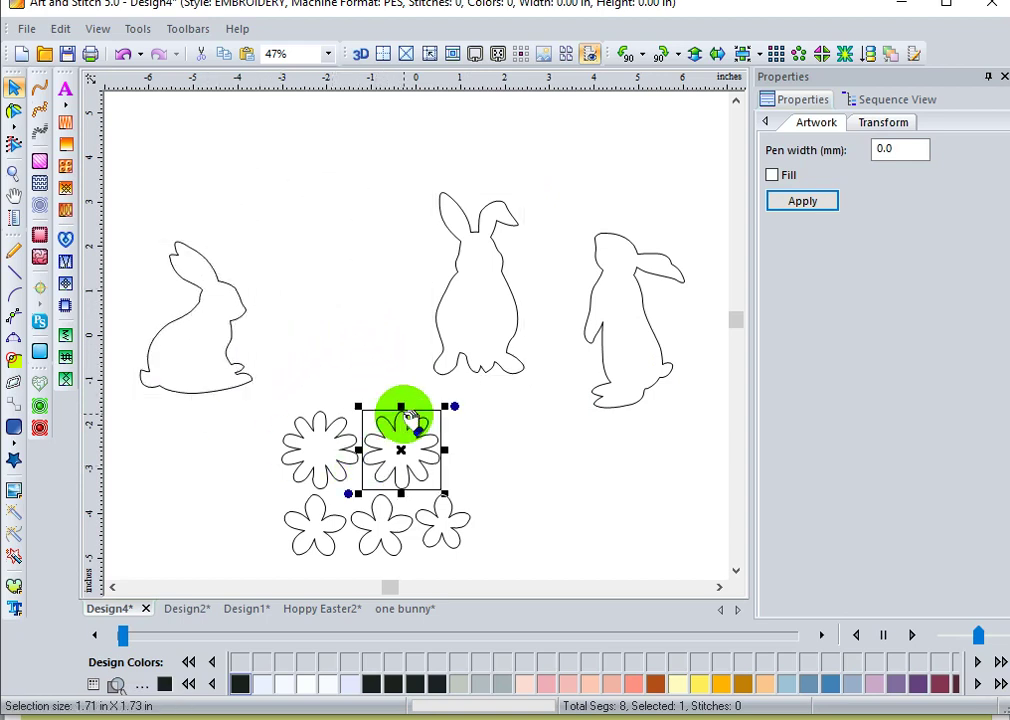
pyautogui.click(400, 395)
pyautogui.moveTo(400, 395); pyautogui.dragTo(383, 349)
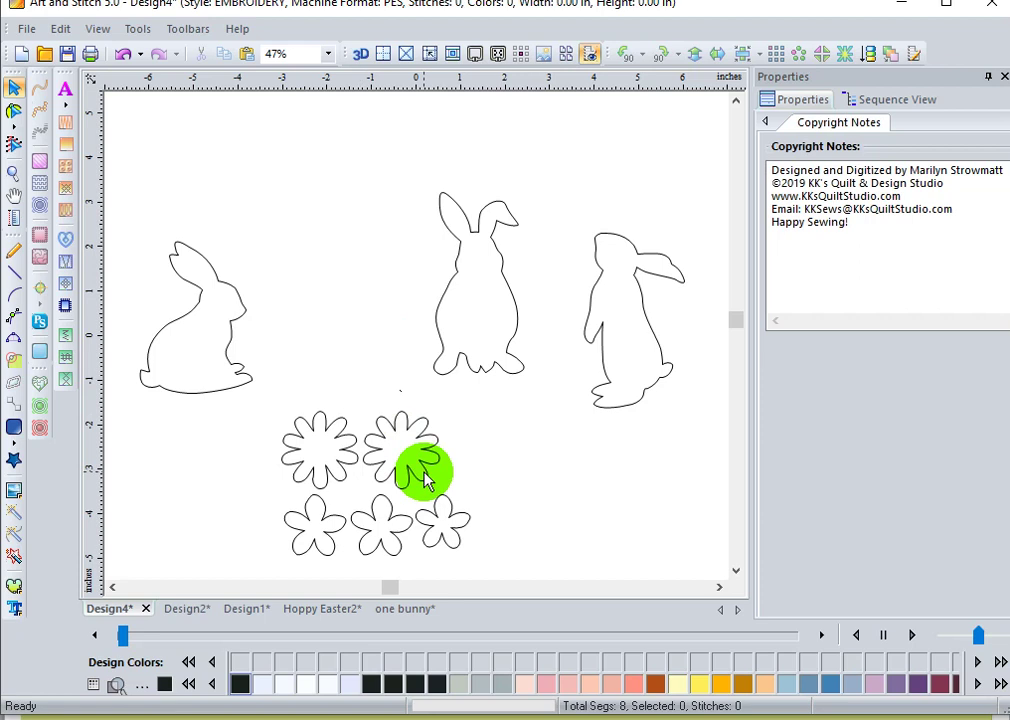
pyautogui.moveTo(417, 435); pyautogui.dragTo(333, 212)
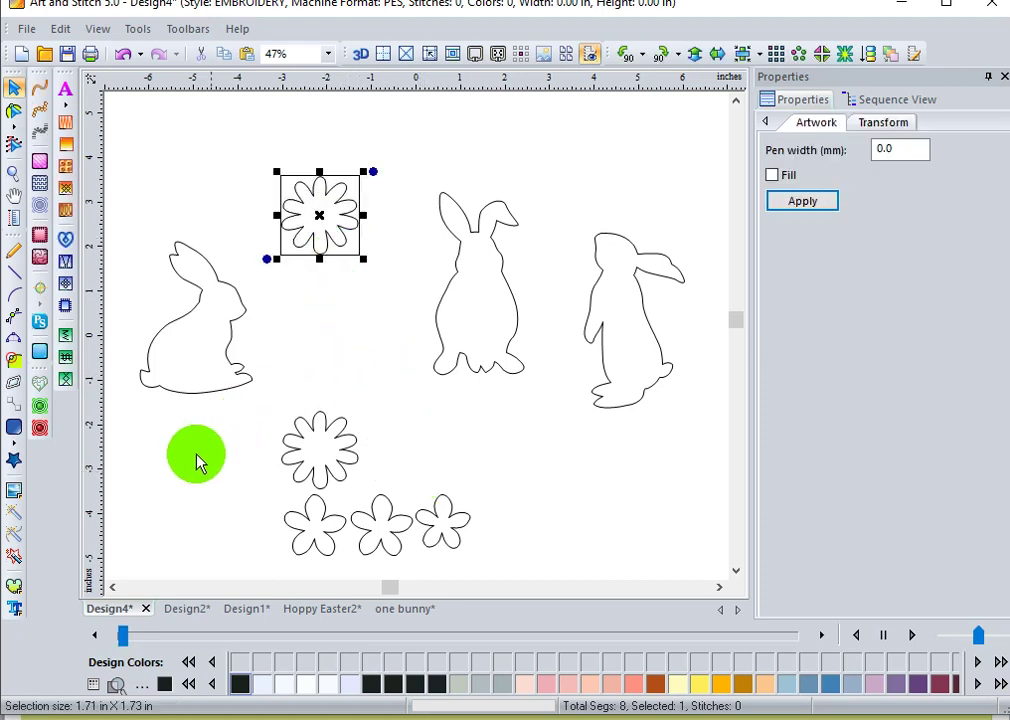
# Draw a narrow upright rounded rectangle with 25% relative corner radius, about 4.4 in tall, under the upper large flower
pyautogui.click(167, 482)
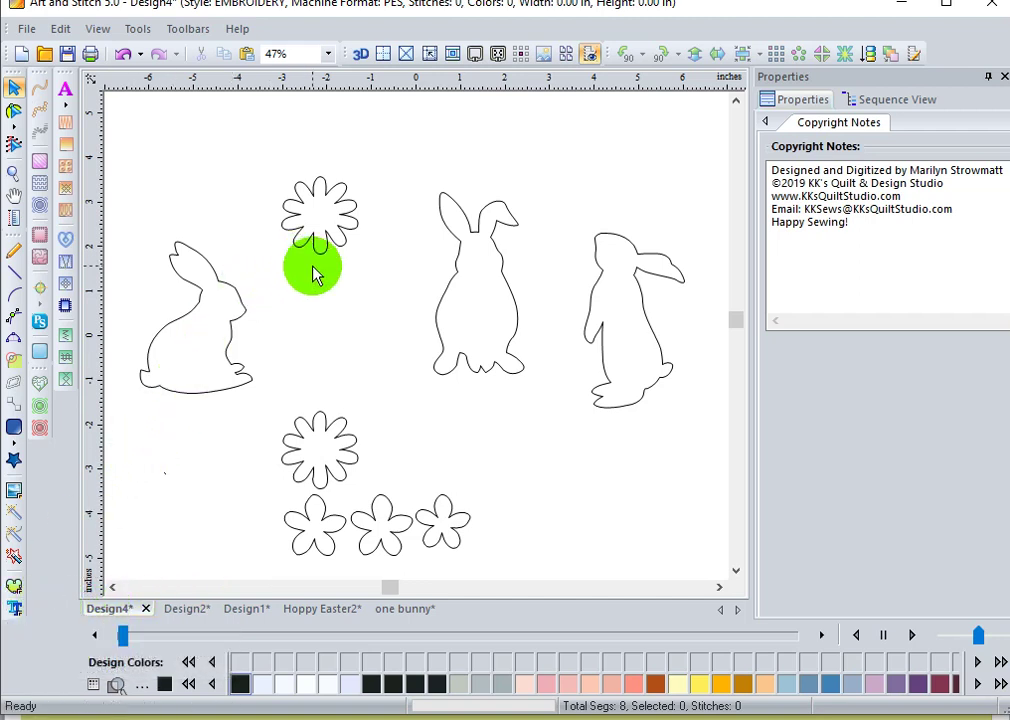
pyautogui.click(15, 442)
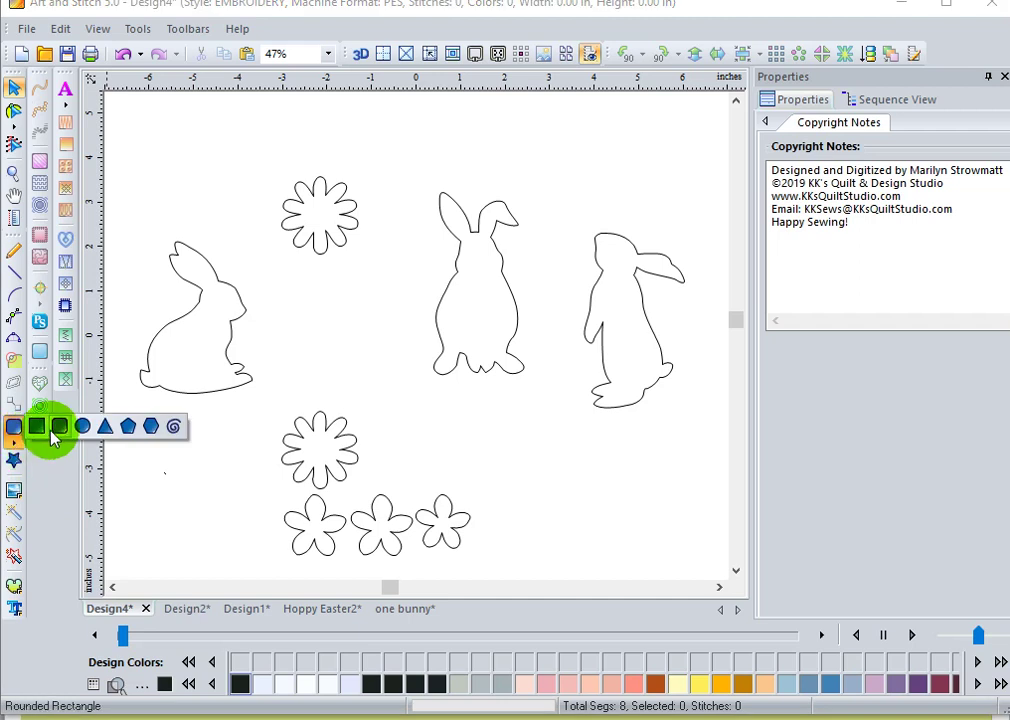
pyautogui.click(38, 427)
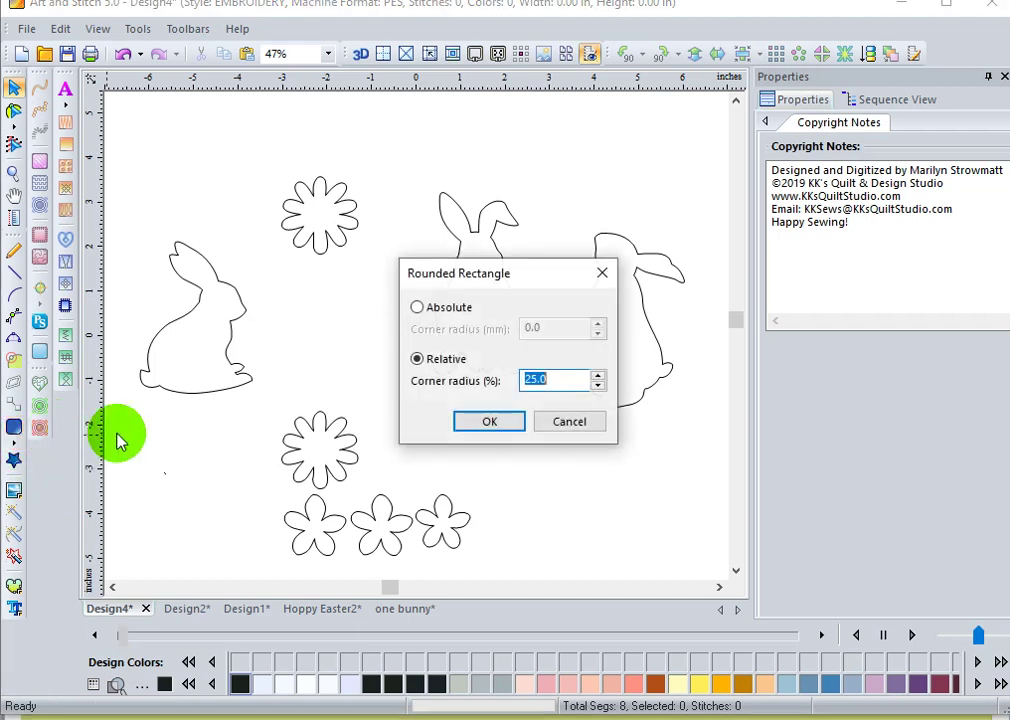
pyautogui.click(503, 423)
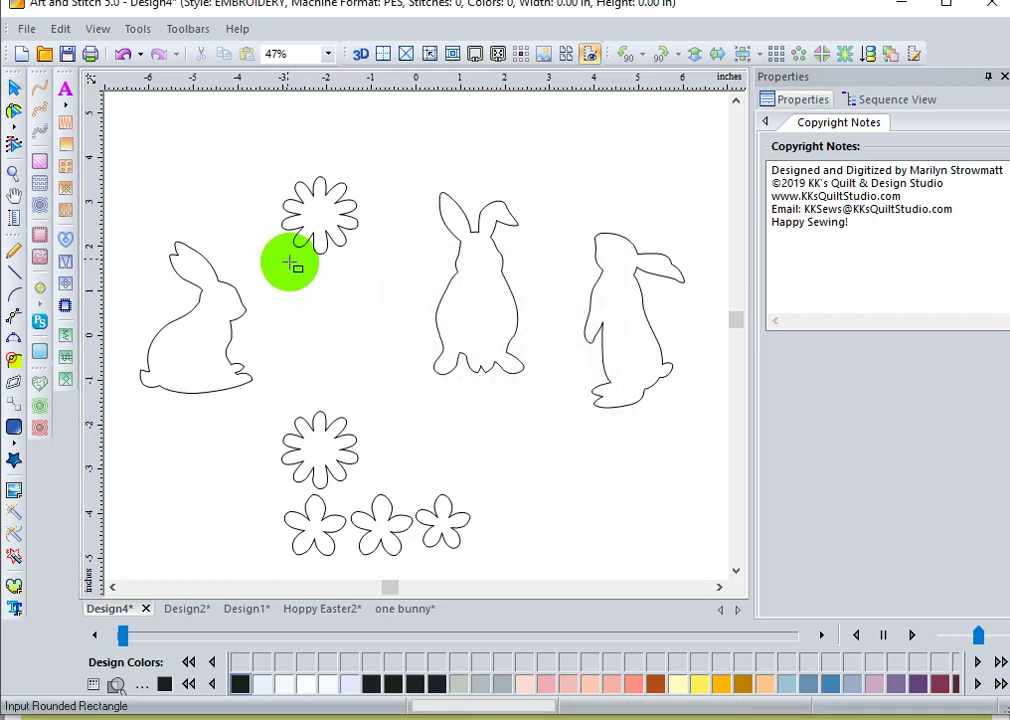
pyautogui.moveTo(289, 260); pyautogui.dragTo(302, 460)
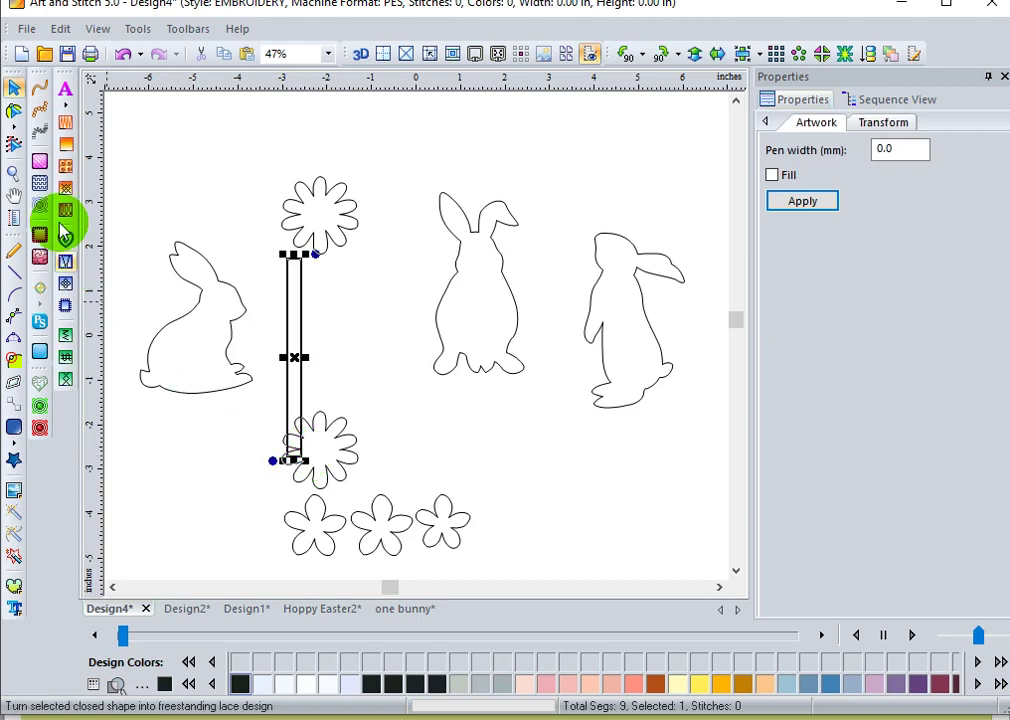
# Bend both long sides of the narrow rectangle to the right at mid-height to form a curved flower stem
pyautogui.click(15, 112)
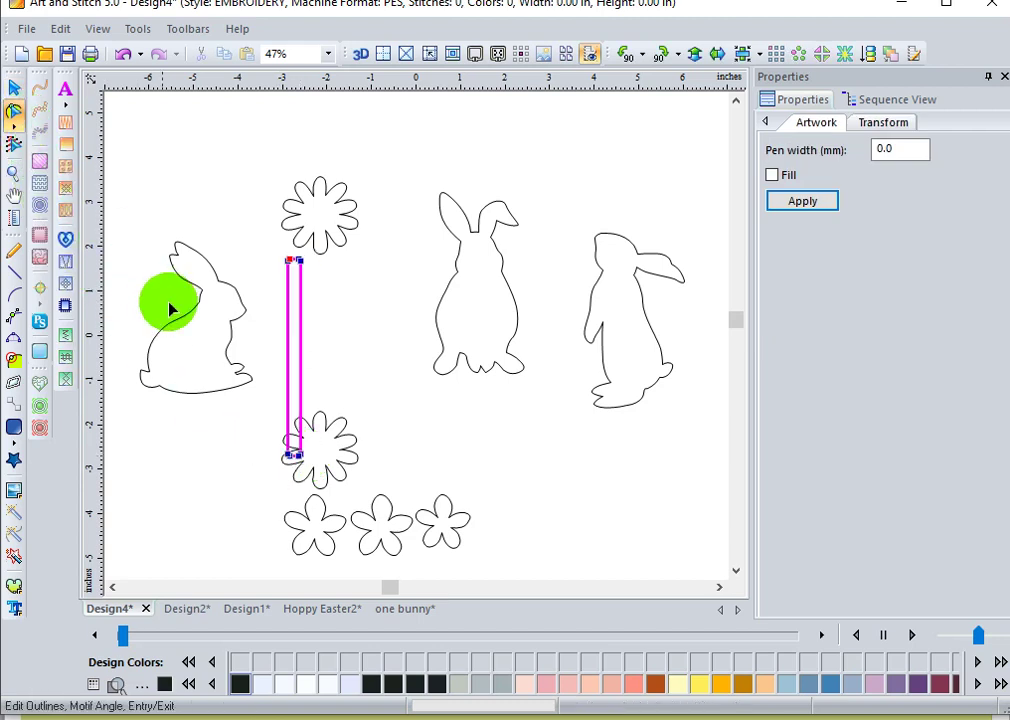
pyautogui.click(300, 348)
pyautogui.moveTo(300, 348)
pyautogui.mouseDown()
pyautogui.moveTo(334, 354)
pyautogui.moveTo(319, 352)
pyautogui.mouseUp()
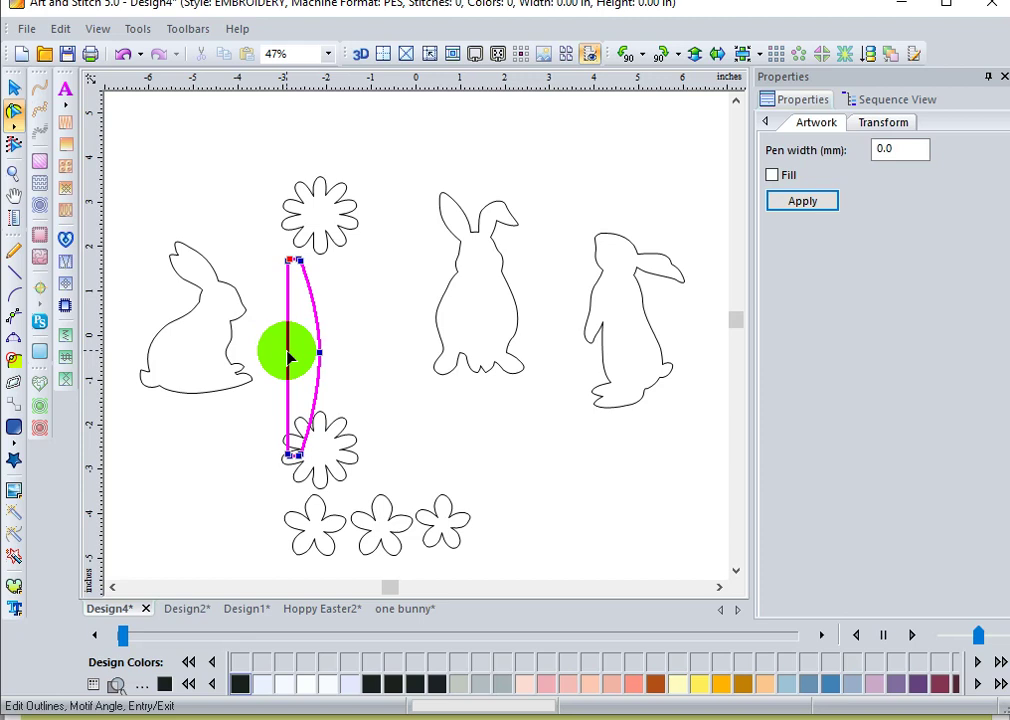
pyautogui.click(290, 352)
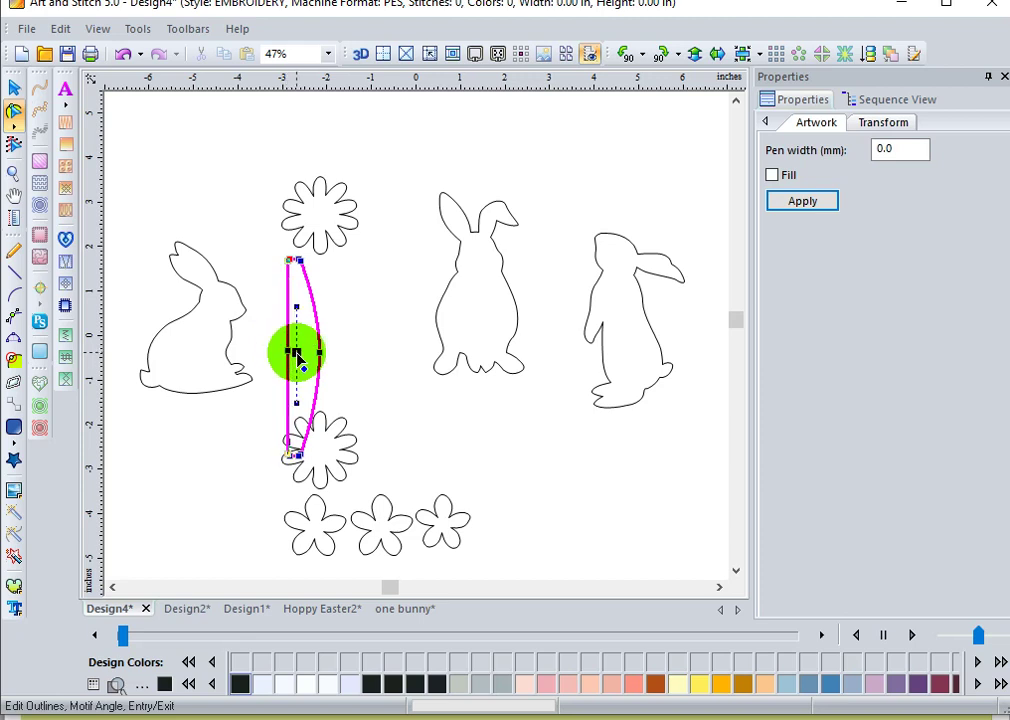
pyautogui.moveTo(296, 351); pyautogui.dragTo(306, 358)
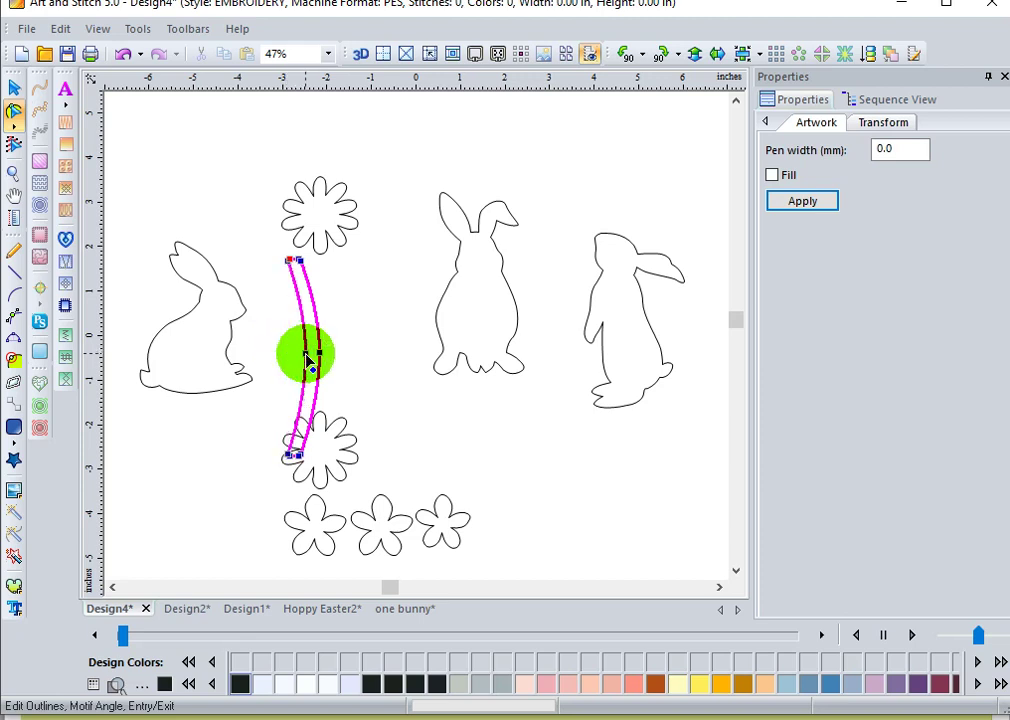
# Move the curved stem up and right, and rotate it counterclockwise so its upper end sits on the upper large flower
pyautogui.click(14, 87)
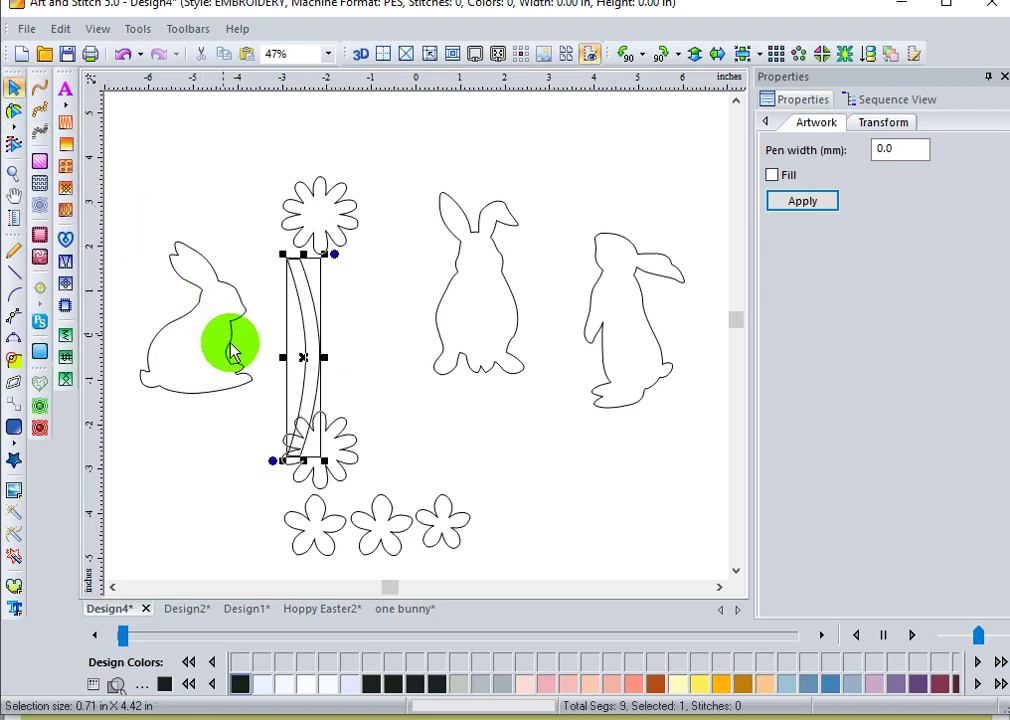
pyautogui.moveTo(316, 362); pyautogui.dragTo(367, 330)
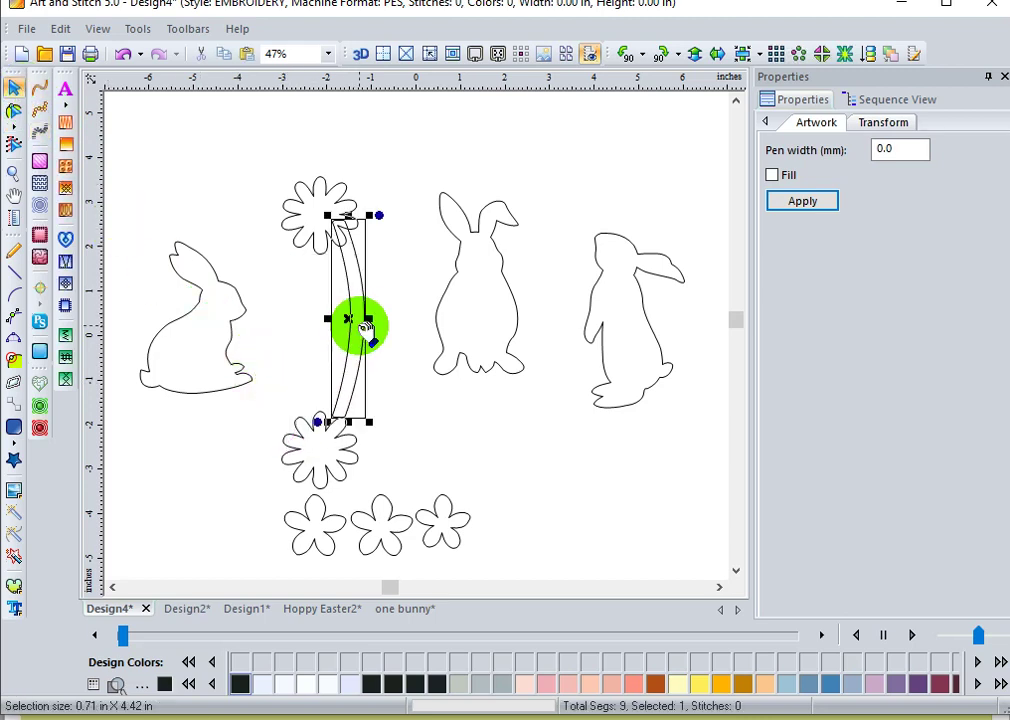
pyautogui.click(385, 220)
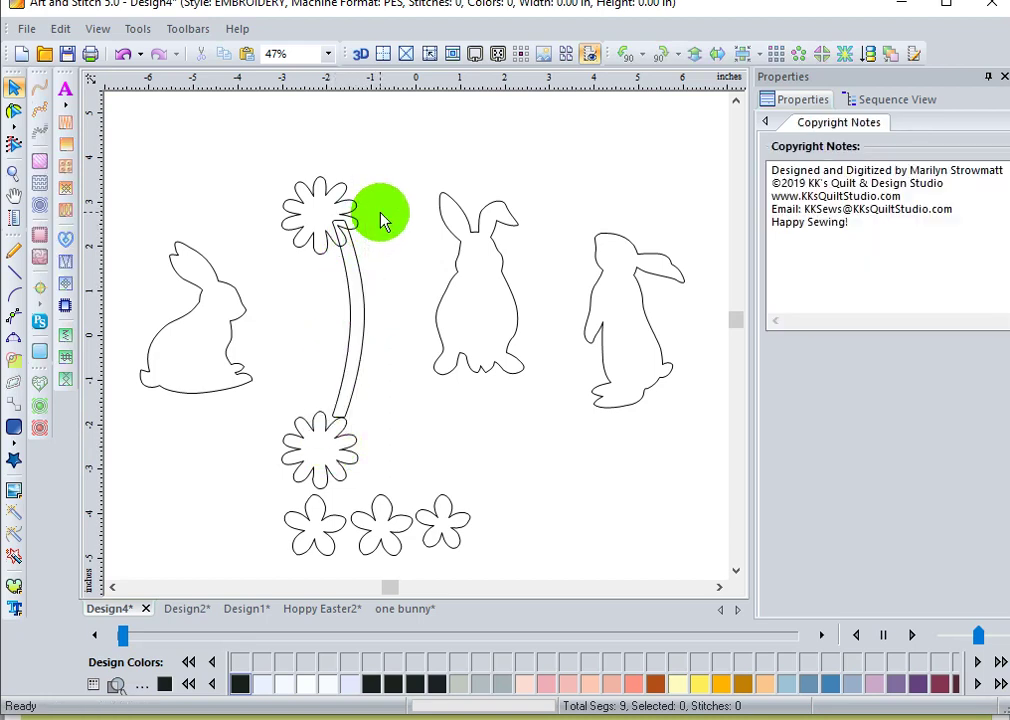
pyautogui.click(361, 268)
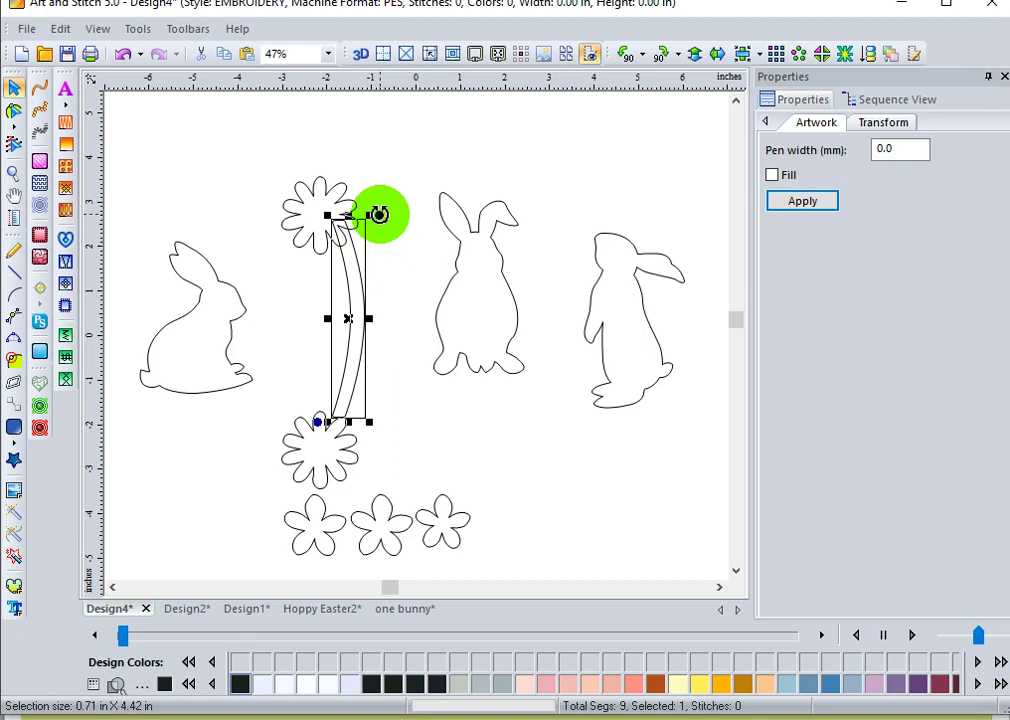
pyautogui.moveTo(379, 215); pyautogui.dragTo(381, 265)
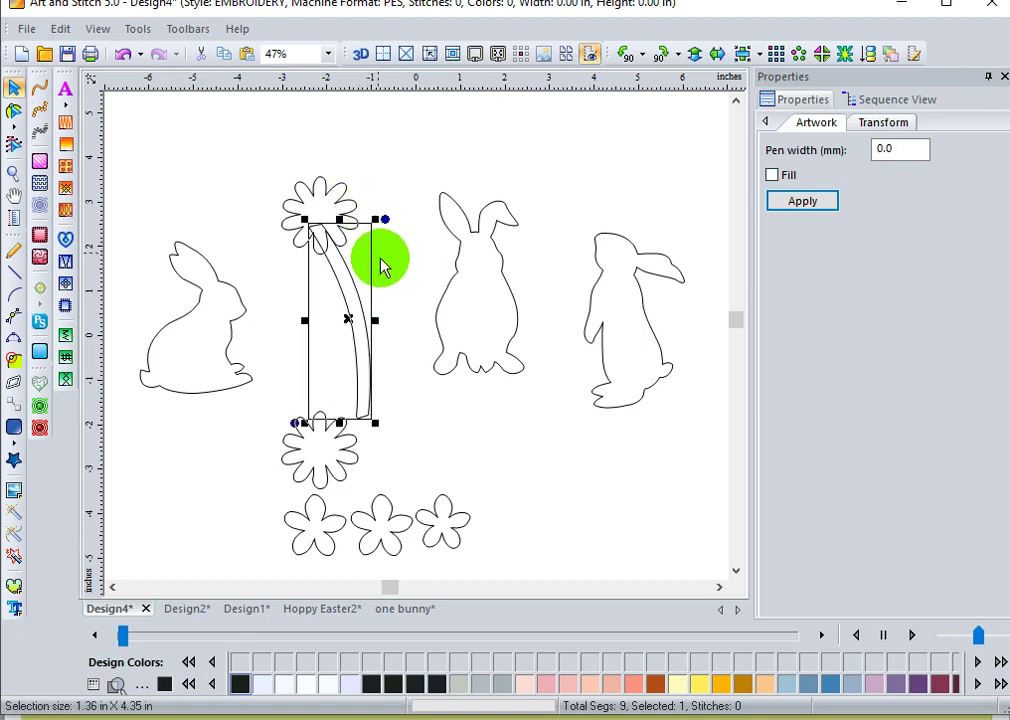
pyautogui.click(379, 287)
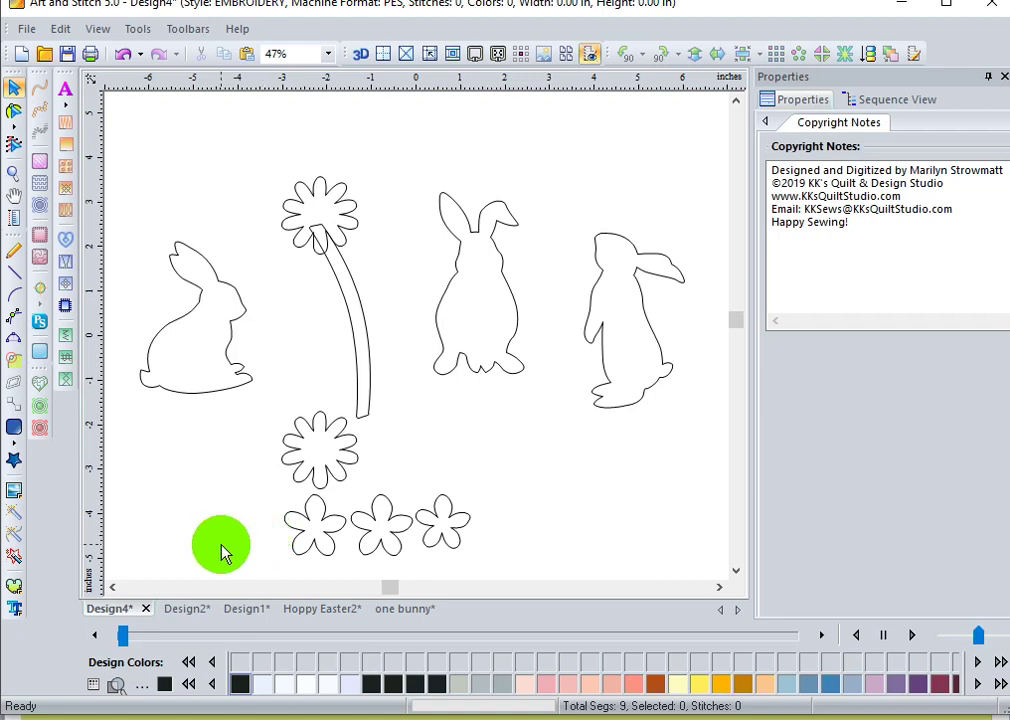
# Import the word "Hoppy" as TrueType artwork in the Boulder font, Medium style
pyautogui.click(16, 608)
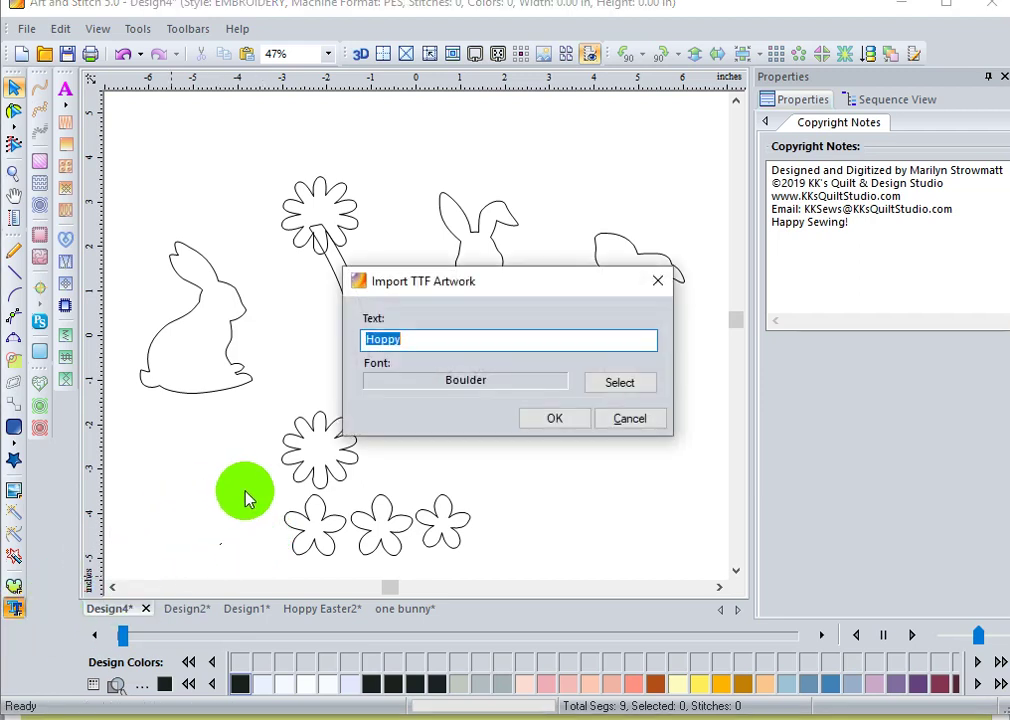
pyautogui.click(634, 388)
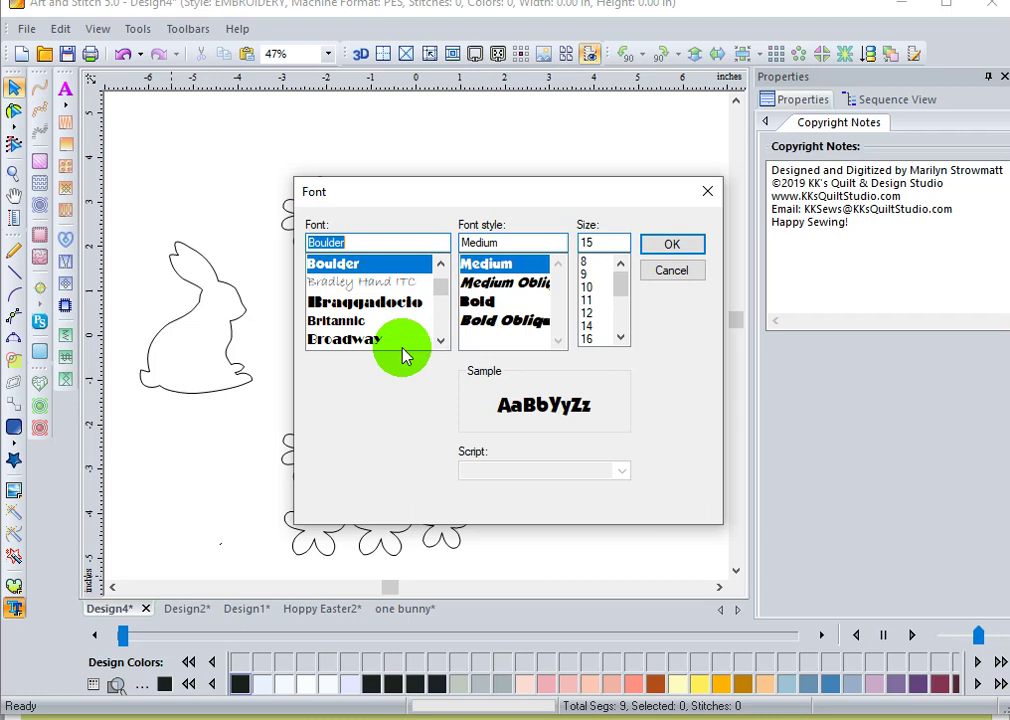
pyautogui.click(674, 246)
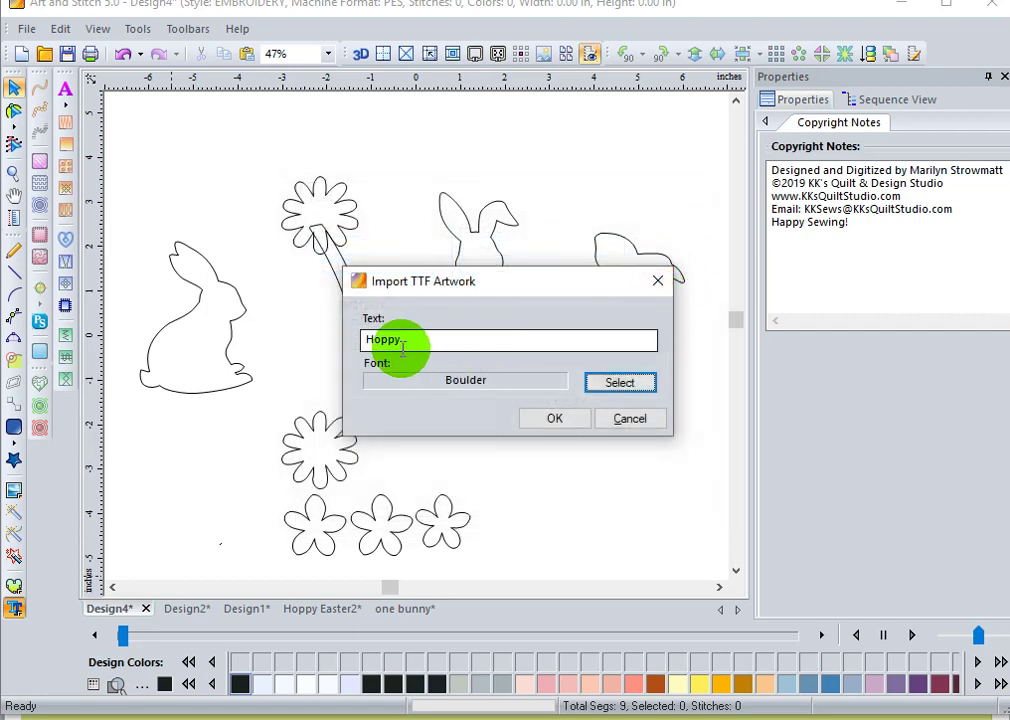
pyautogui.click(560, 420)
# Move the "Hoppy" lettering above the upper flower and enlarge it proportionally to about 4.35 in by 1.28 in
pyautogui.click(469, 336)
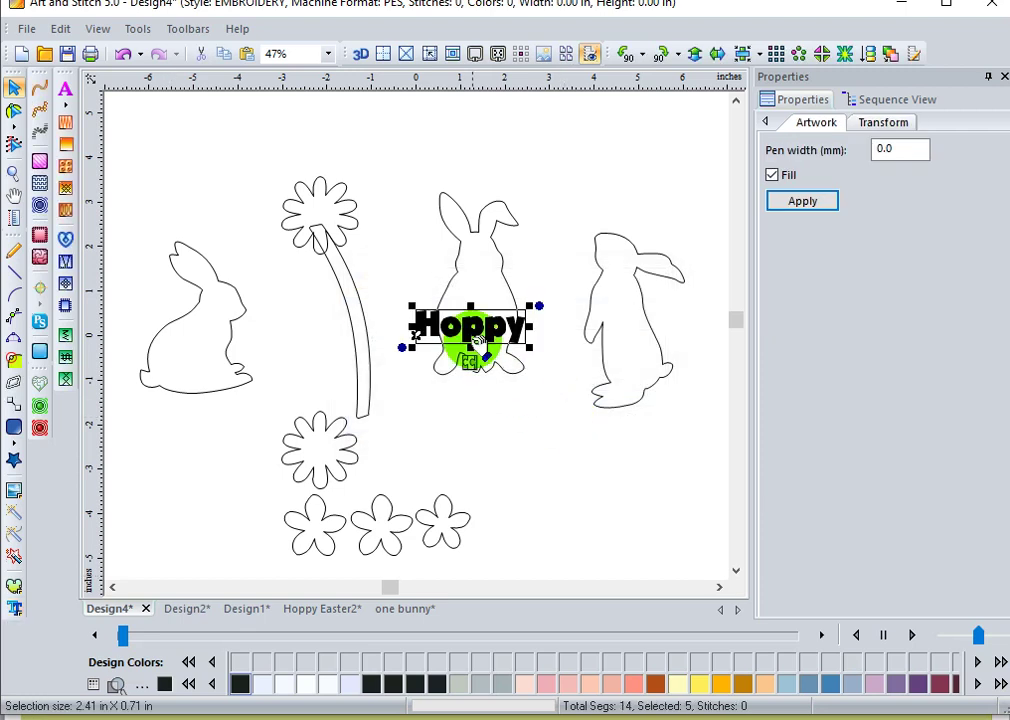
pyautogui.moveTo(469, 338); pyautogui.dragTo(371, 146)
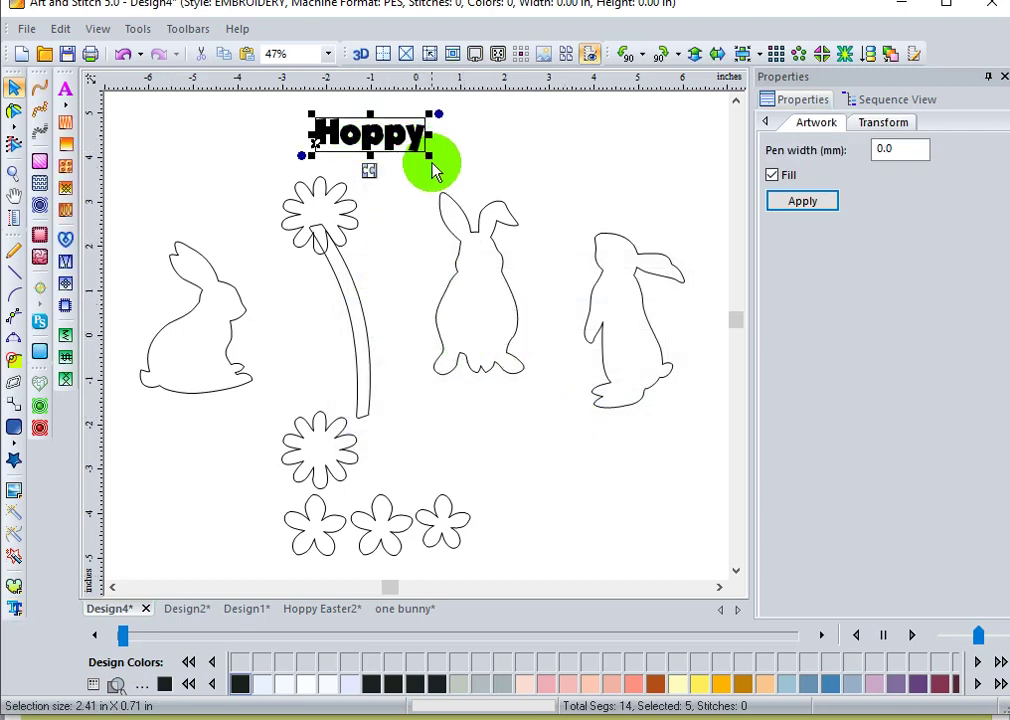
pyautogui.moveTo(430, 156); pyautogui.dragTo(512, 222)
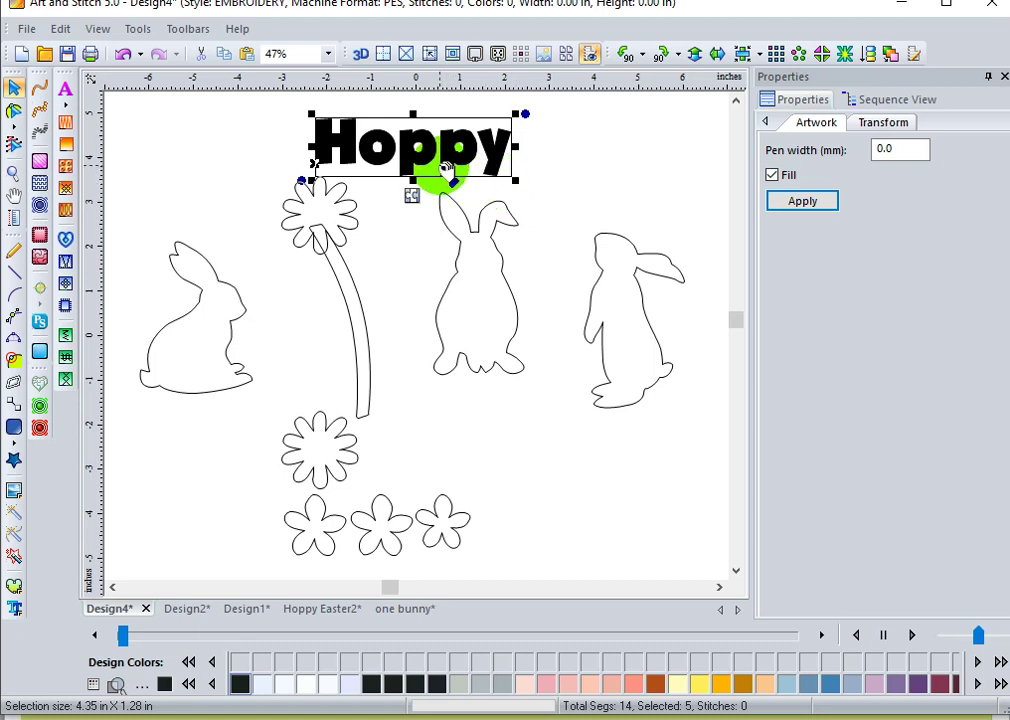
# Arch the "Hoppy" lettering by applying the Convex Top Concave Bottom transform twice
pyautogui.rightClick(380, 152)
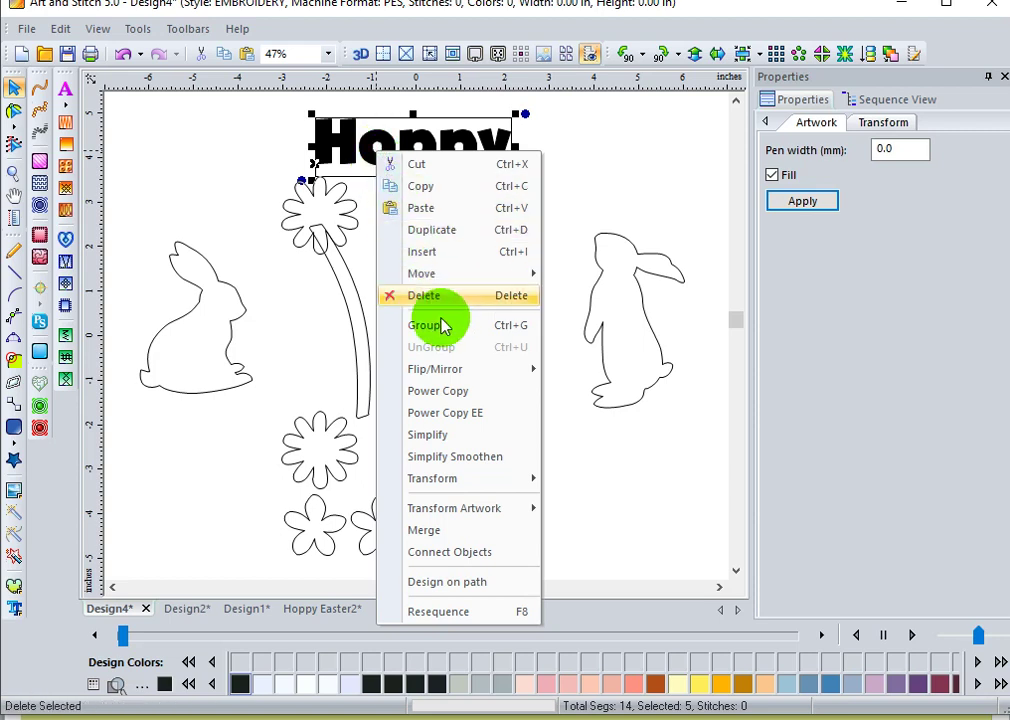
pyautogui.moveTo(510, 527)
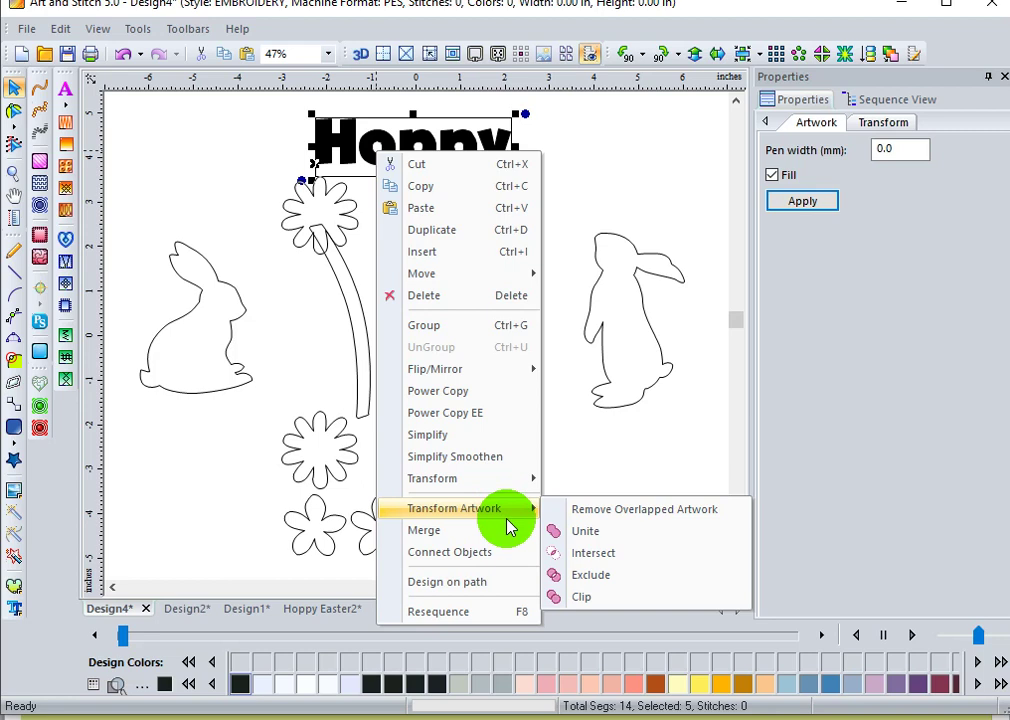
pyautogui.moveTo(505, 484)
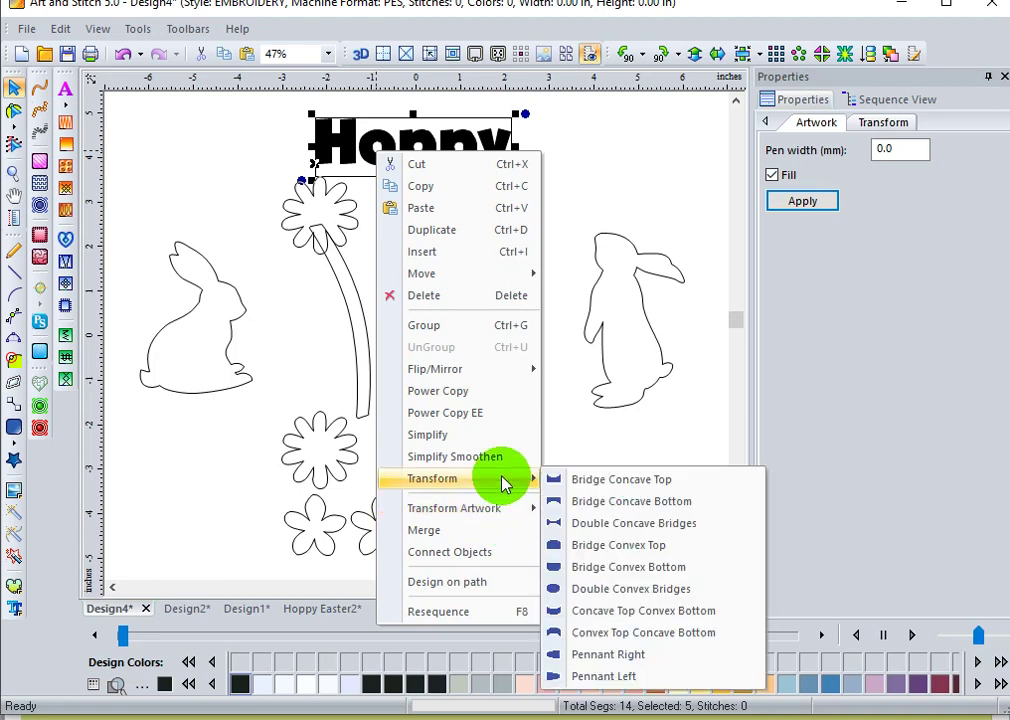
pyautogui.click(620, 633)
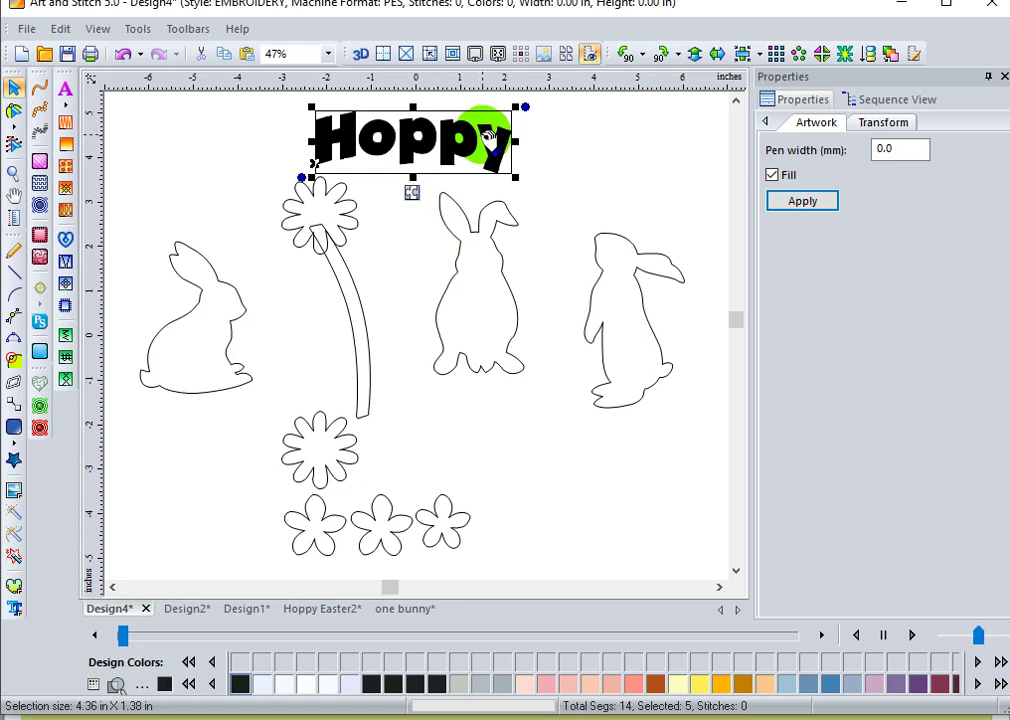
pyautogui.rightClick(488, 137)
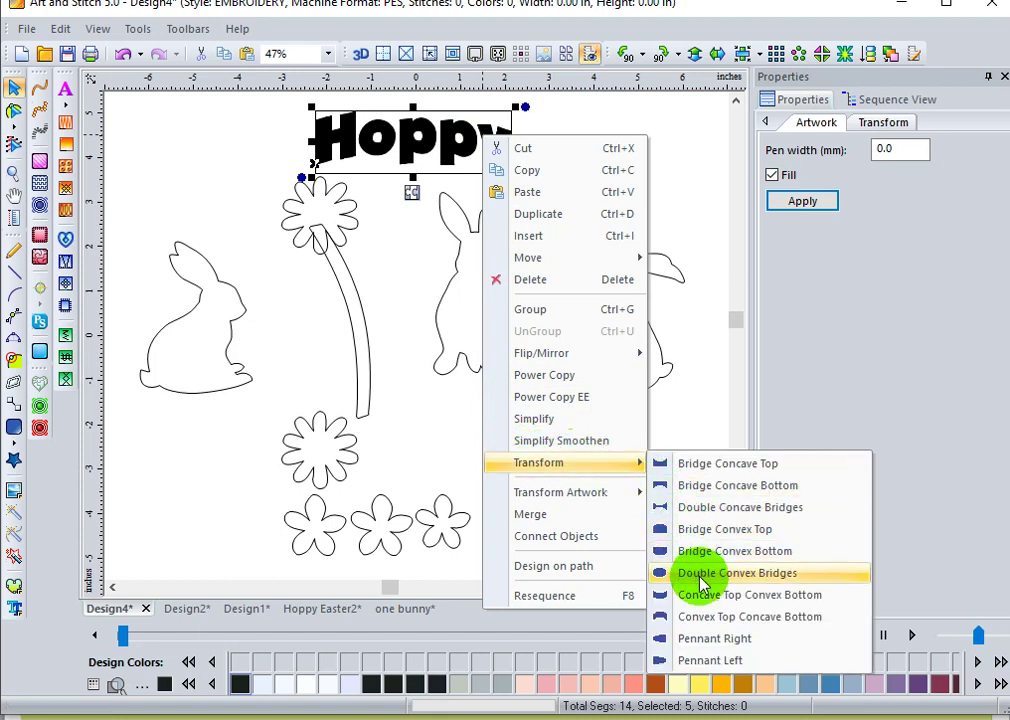
pyautogui.click(711, 619)
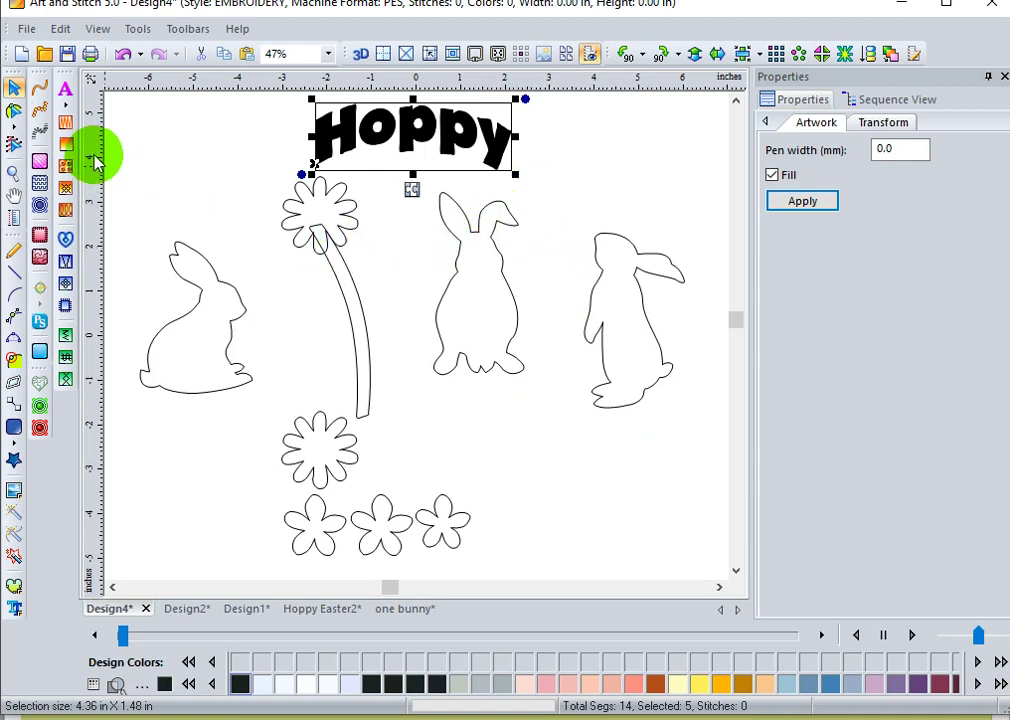
pyautogui.click(66, 91)
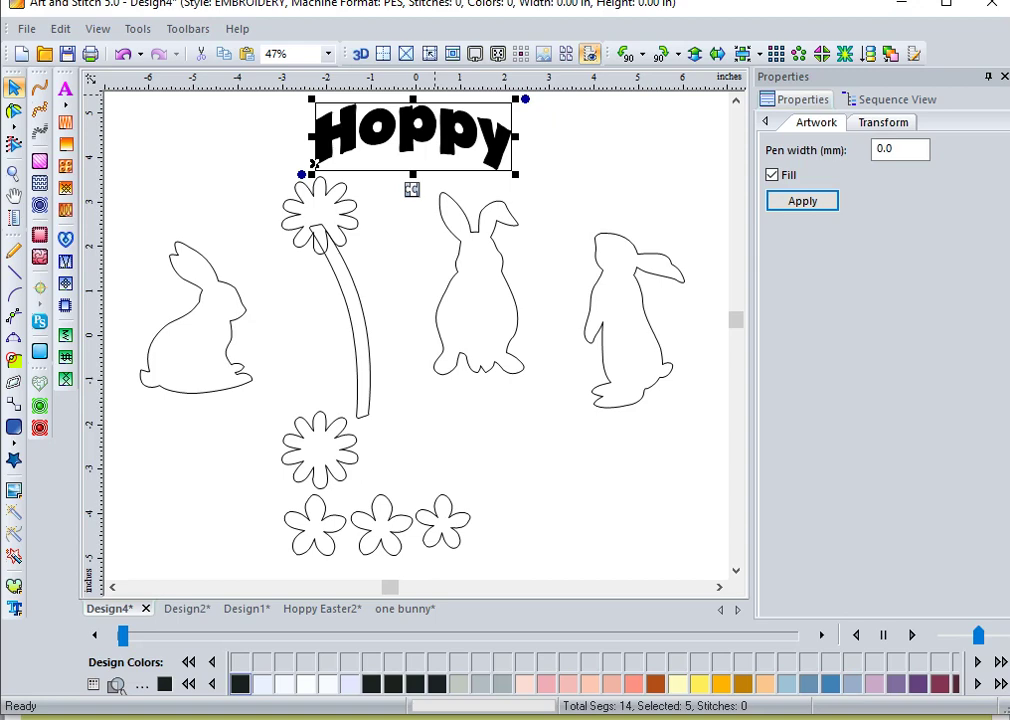
# Review the completed colored layout in Design2 and where its background color is set, and return to Design4
pyautogui.click(188, 612)
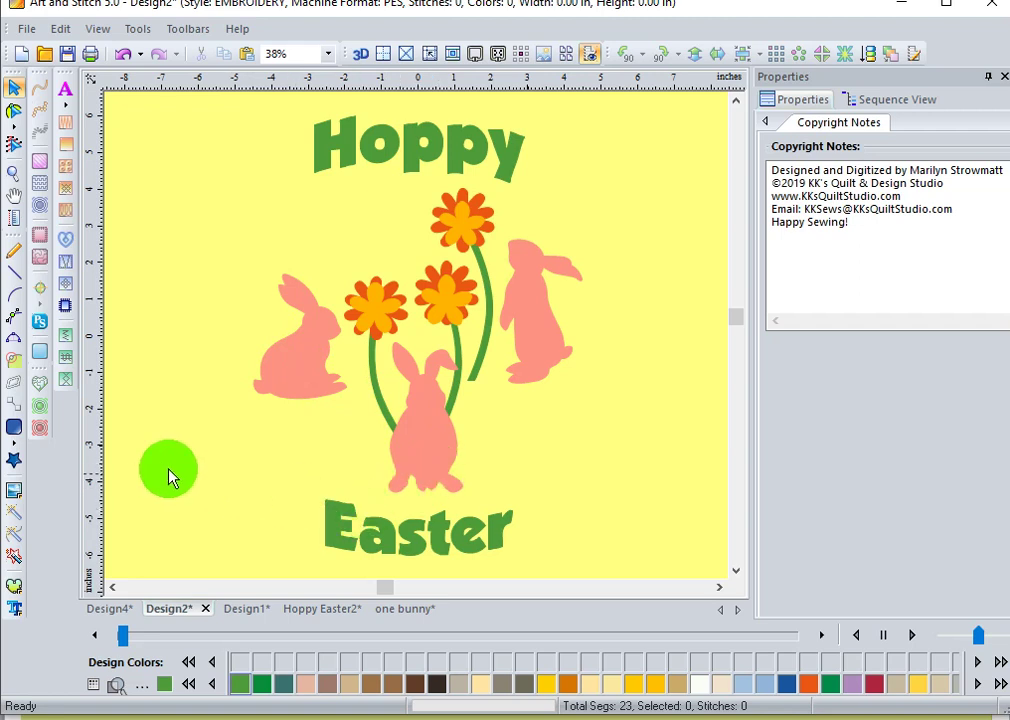
pyautogui.click(97, 32)
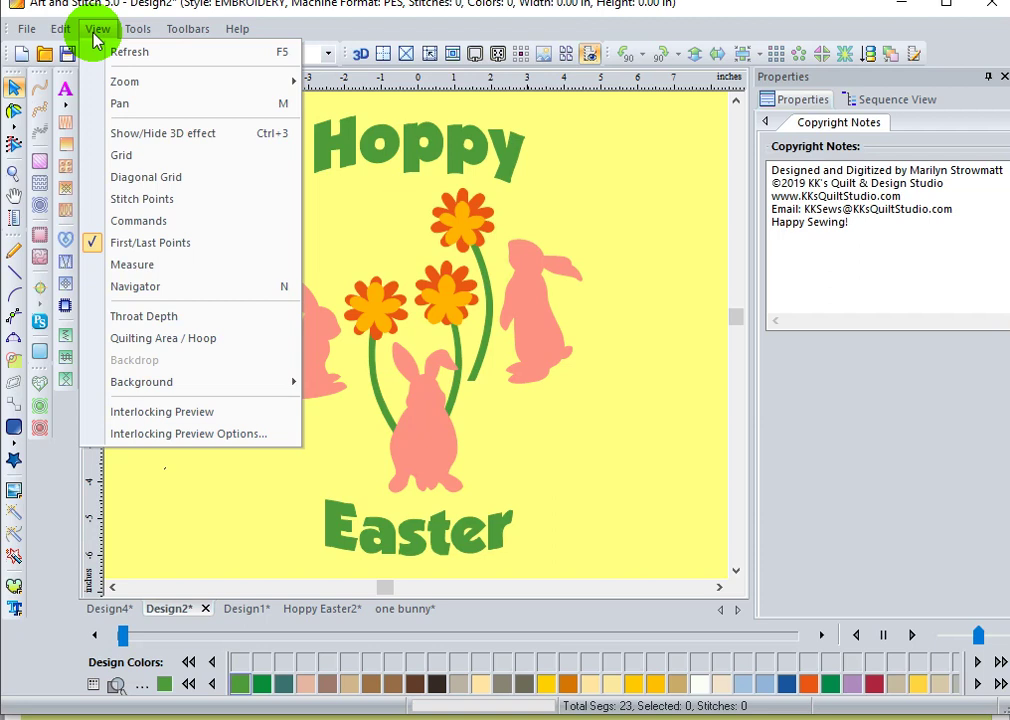
pyautogui.moveTo(147, 381)
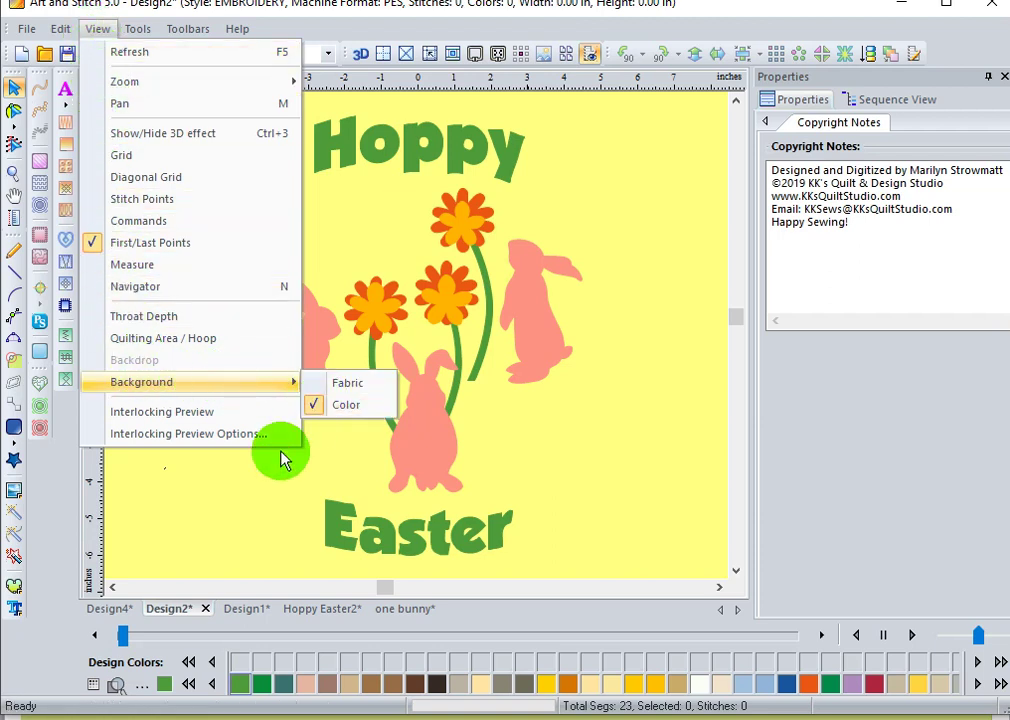
pyautogui.click(262, 480)
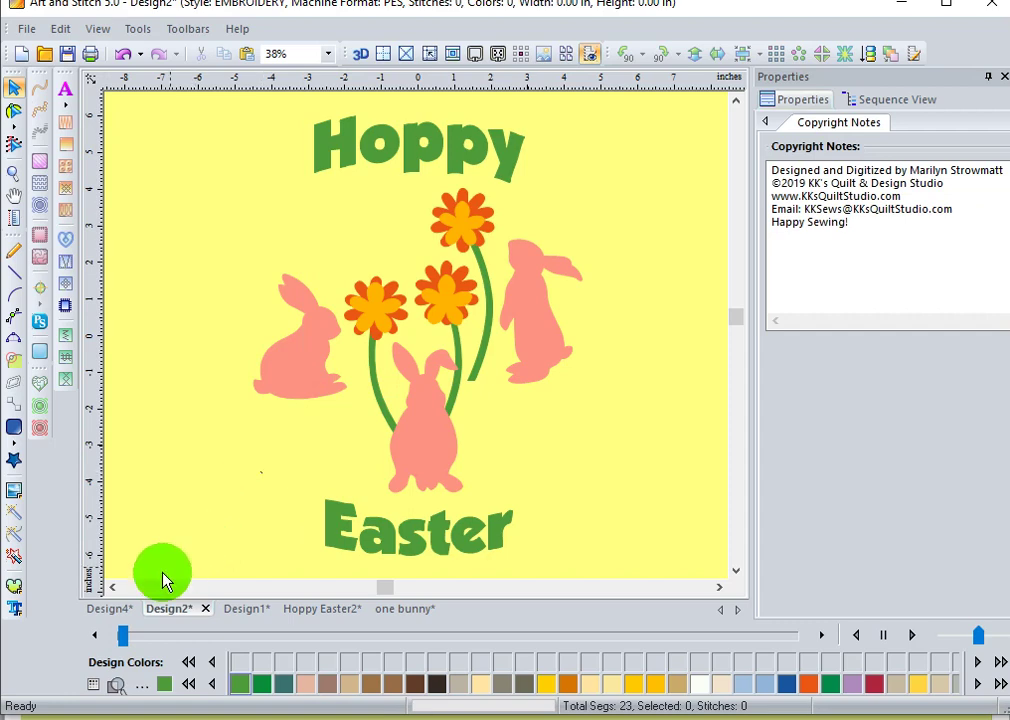
pyautogui.click(108, 608)
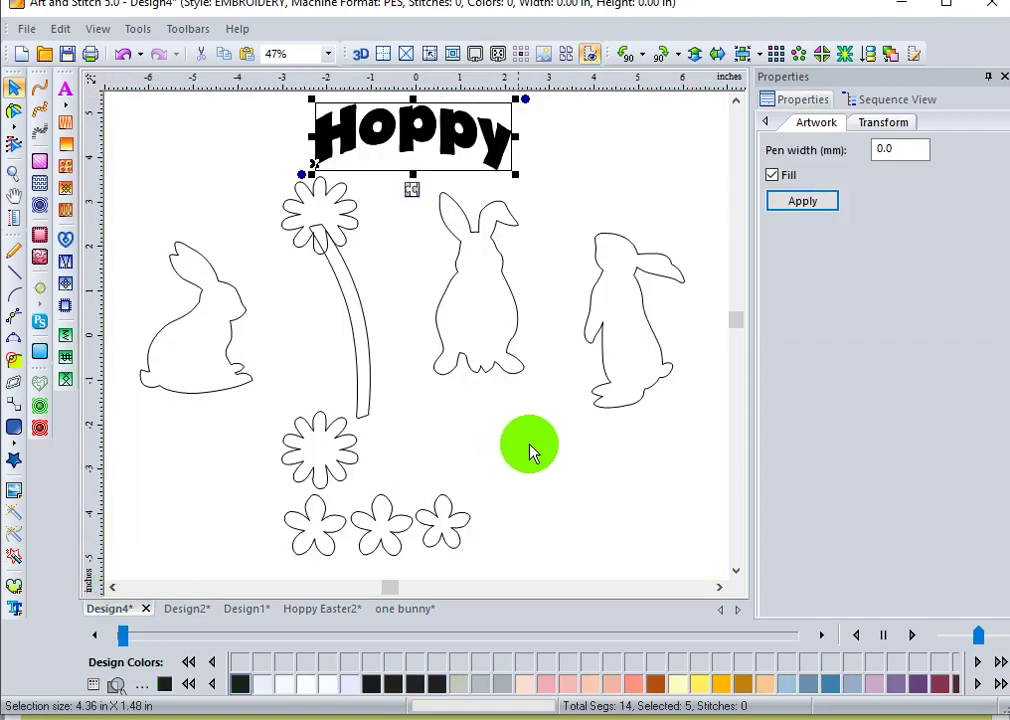
# Recolor the standing bunny on the far right of the design salmon pink and give its artwork a solid fill
pyautogui.click(637, 405)
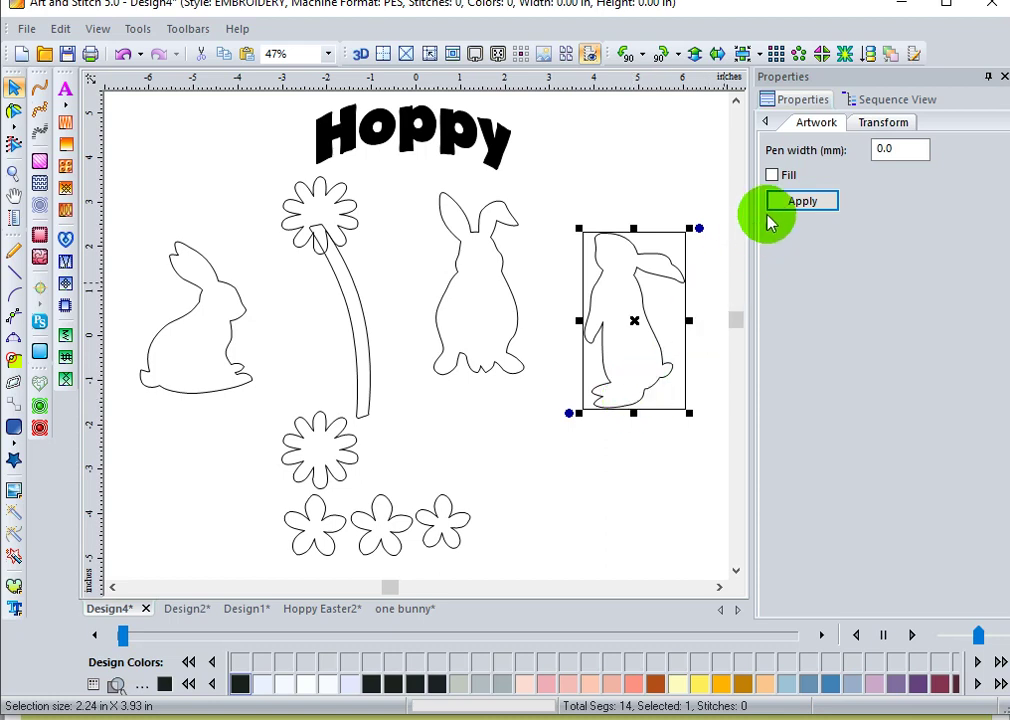
pyautogui.click(788, 180)
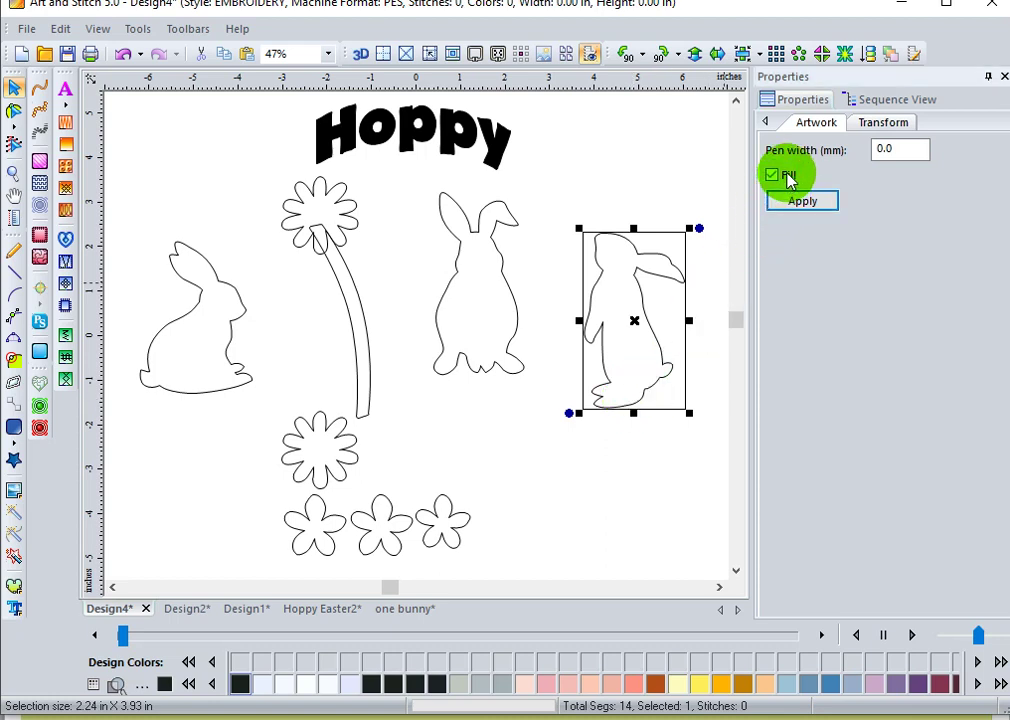
pyautogui.click(634, 685)
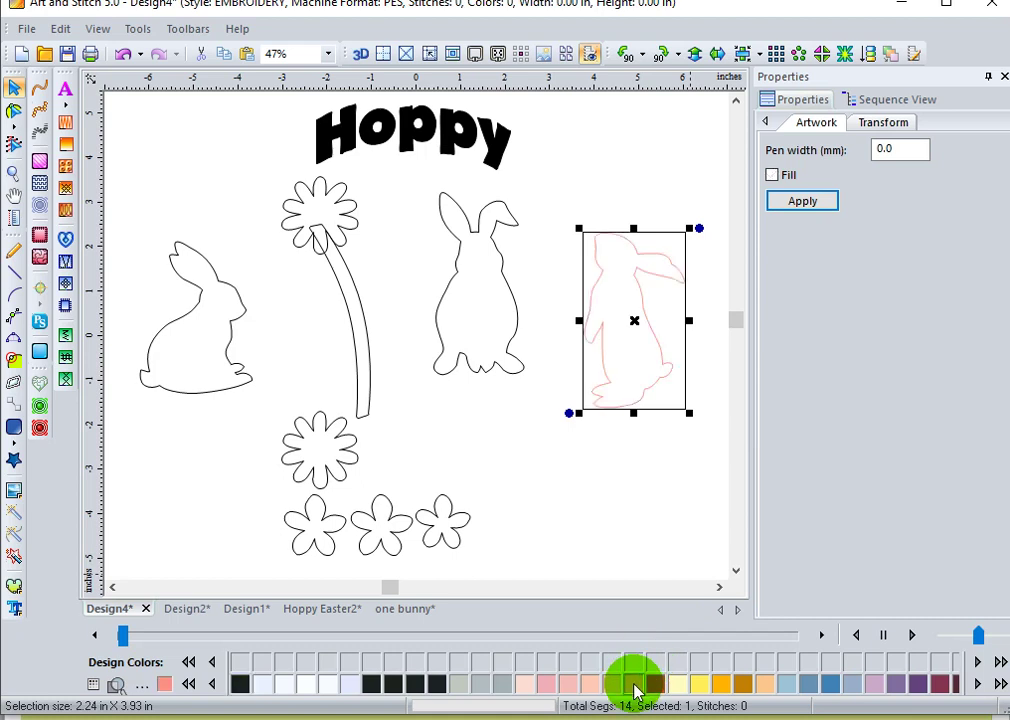
pyautogui.click(771, 177)
pyautogui.click(776, 204)
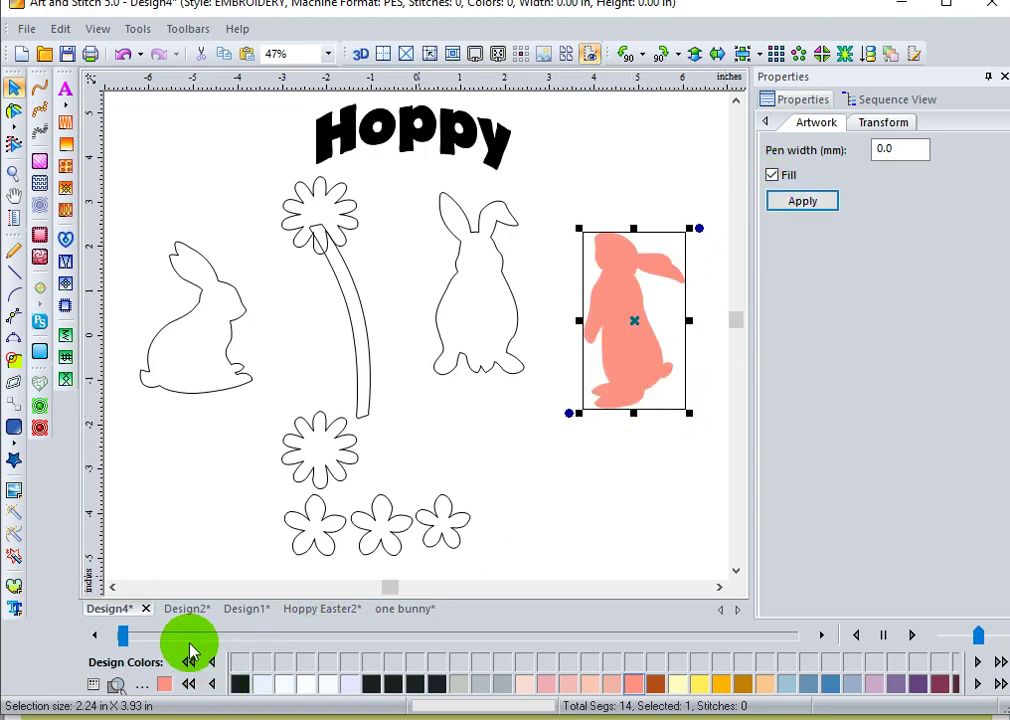
# Review the artwork export options for Design2, including the Dropbox save location and the Brother Scan n Cut (FCM) file type
pyautogui.click(180, 614)
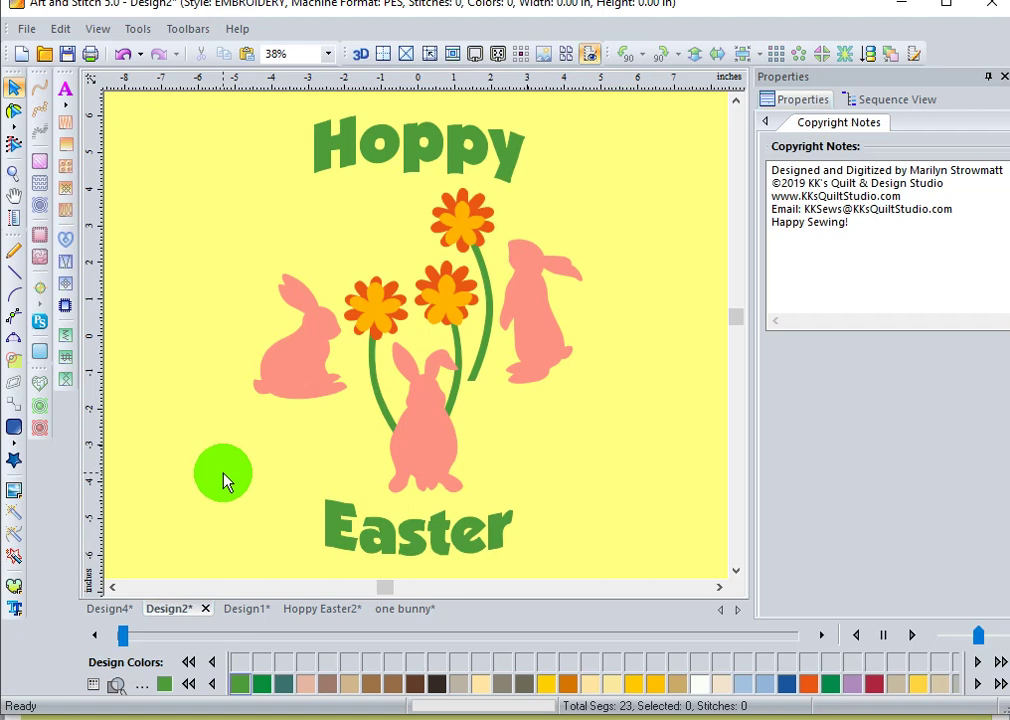
pyautogui.click(25, 32)
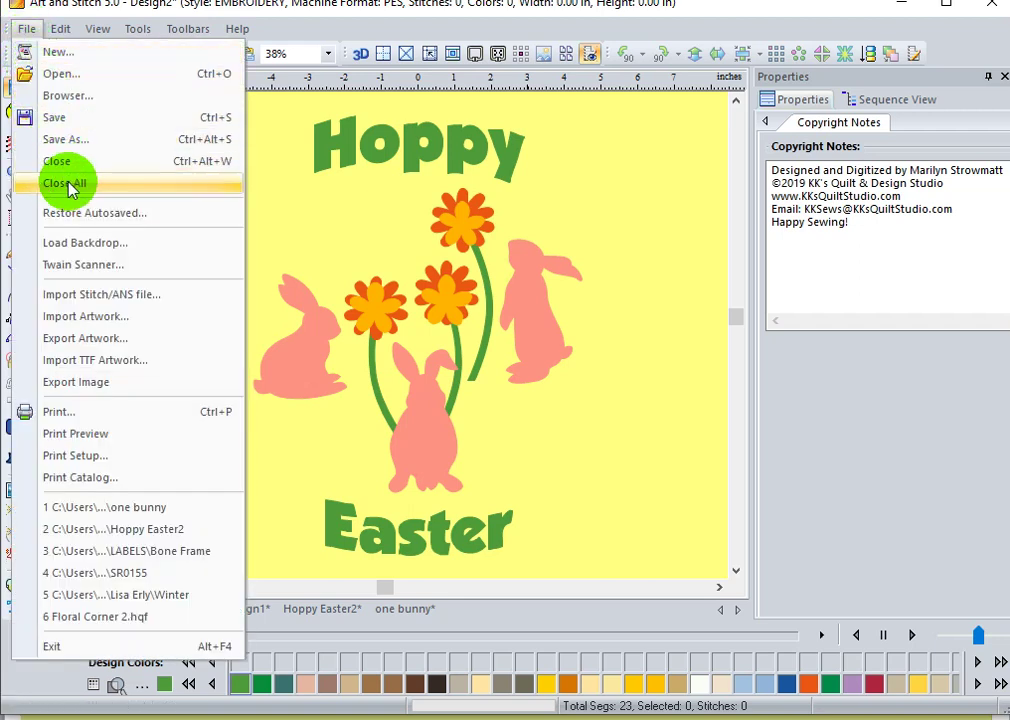
pyautogui.click(87, 340)
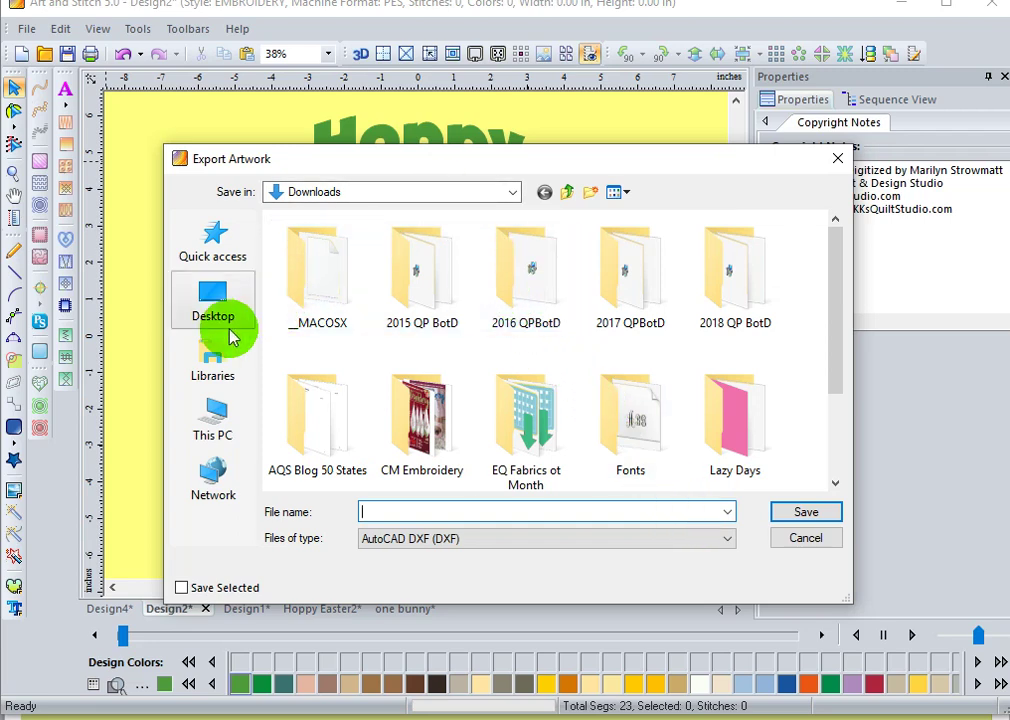
pyautogui.click(215, 362)
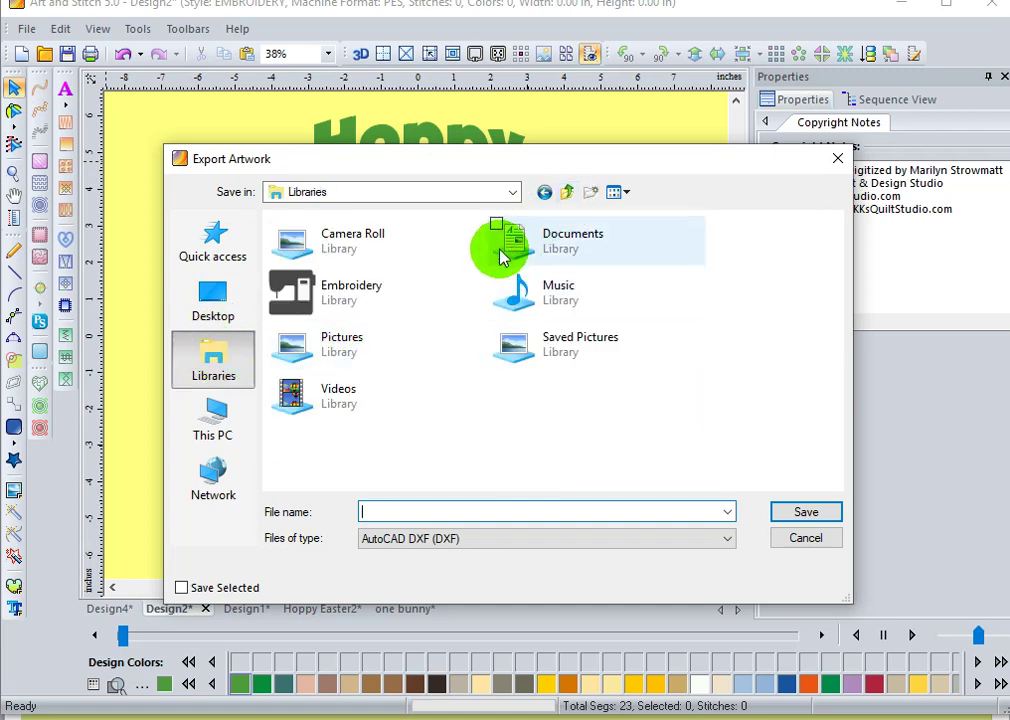
pyautogui.click(226, 233)
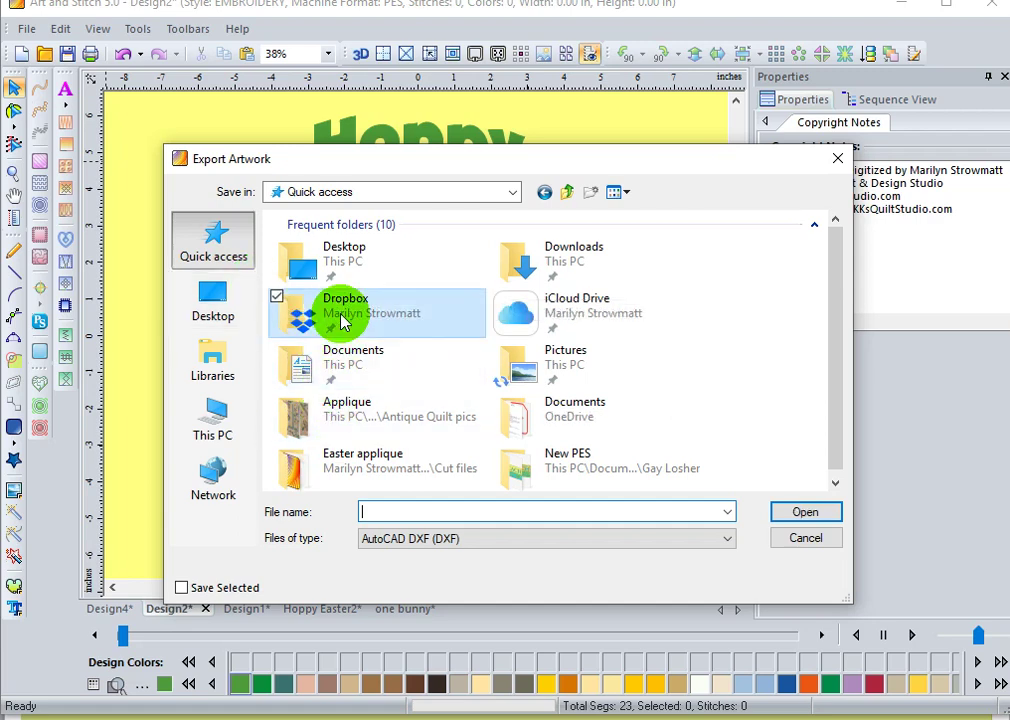
pyautogui.doubleClick(336, 312)
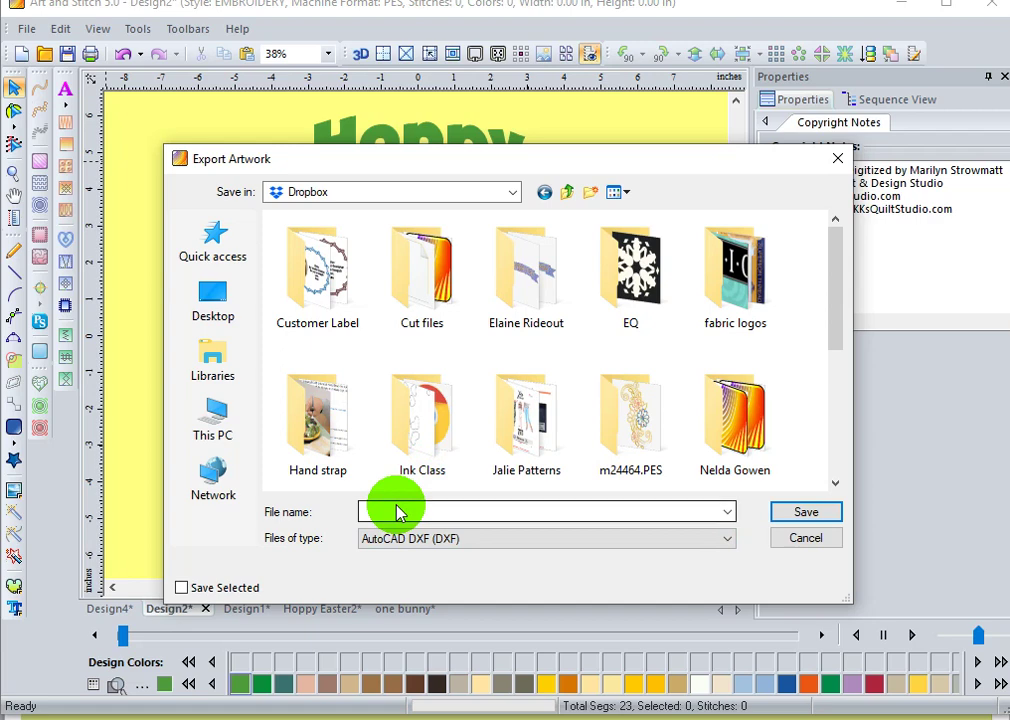
pyautogui.click(396, 512)
pyautogui.click(540, 539)
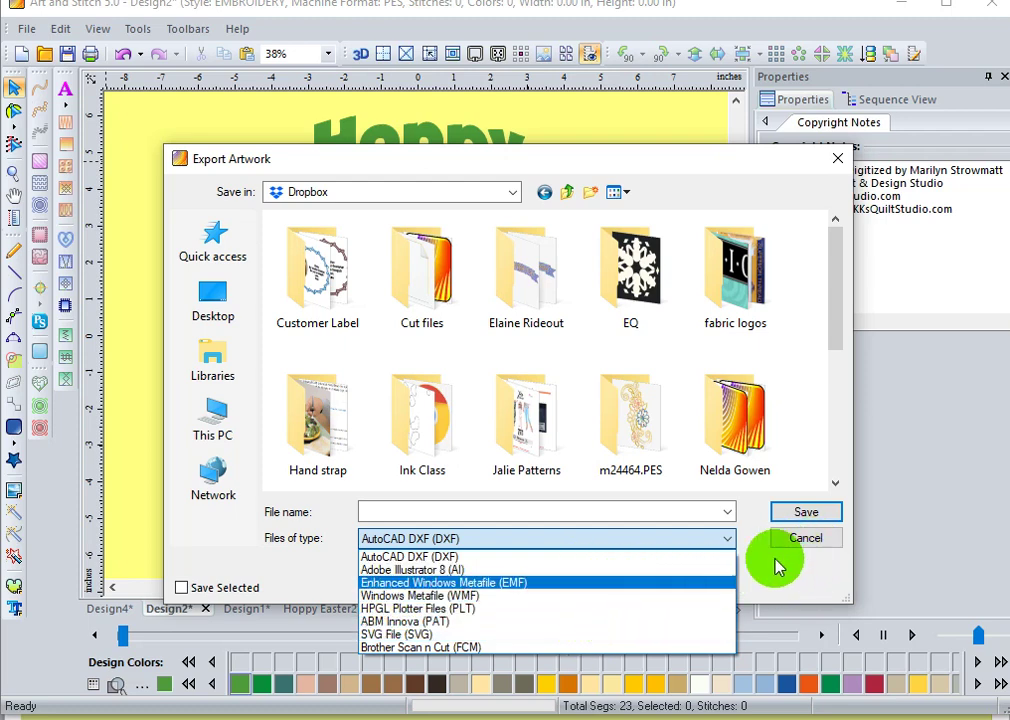
pyautogui.click(640, 650)
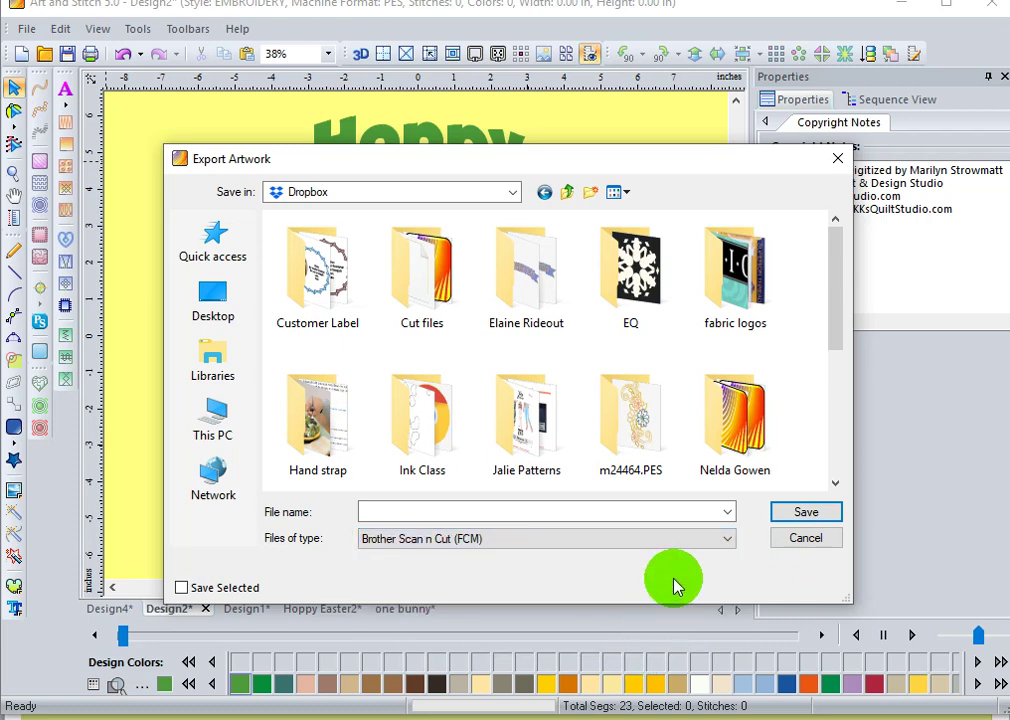
pyautogui.click(806, 541)
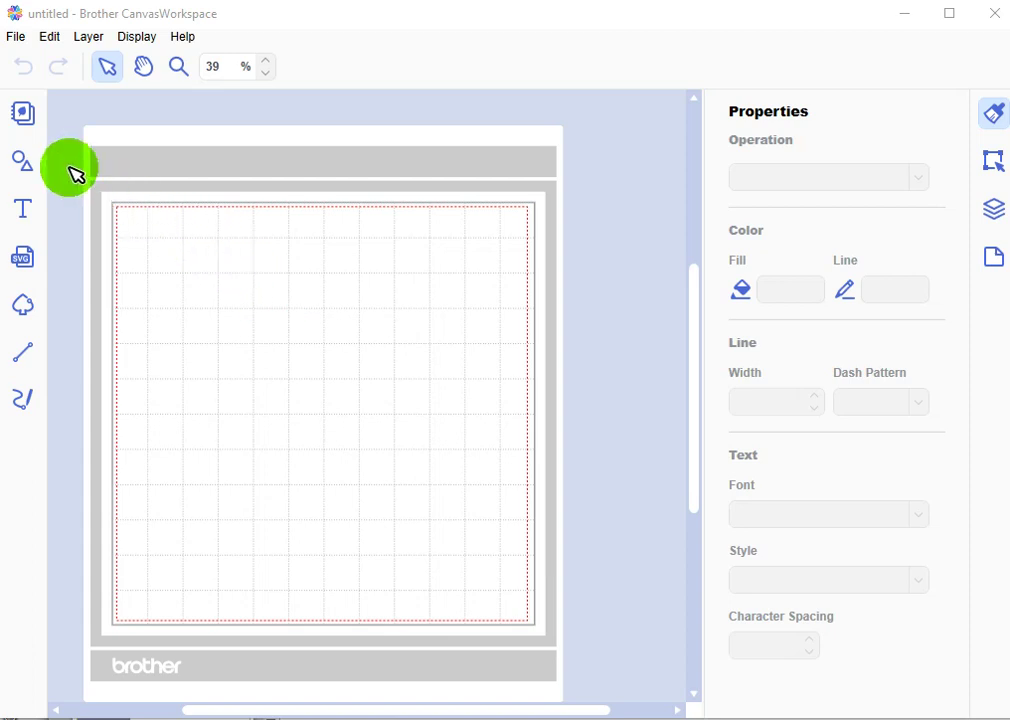
pyautogui.click(18, 38)
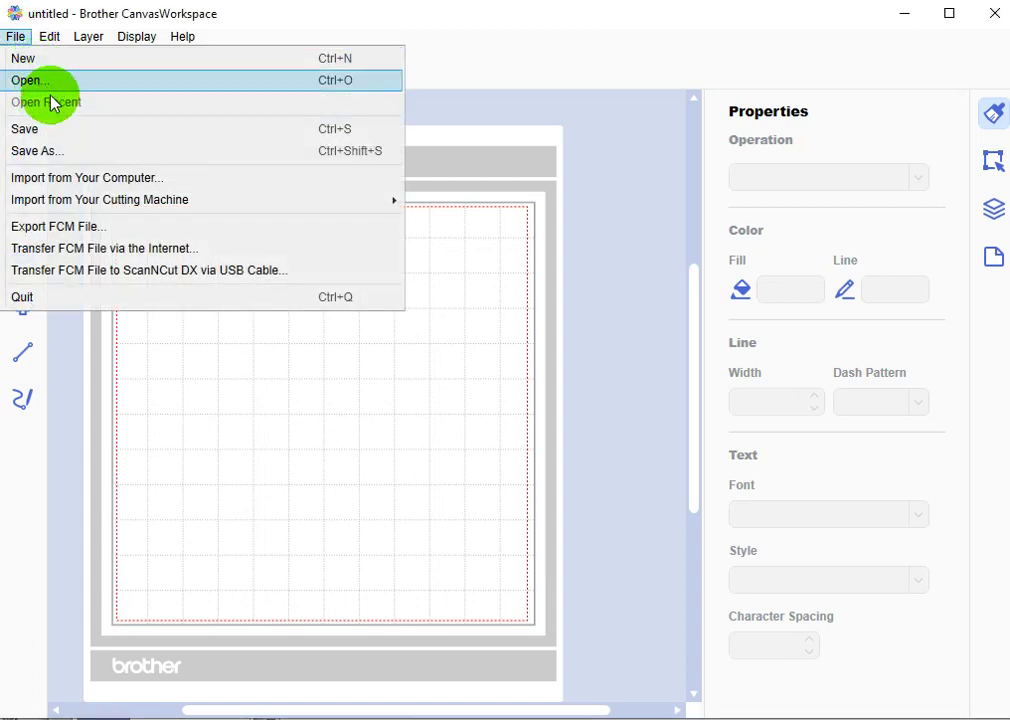
pyautogui.click(97, 182)
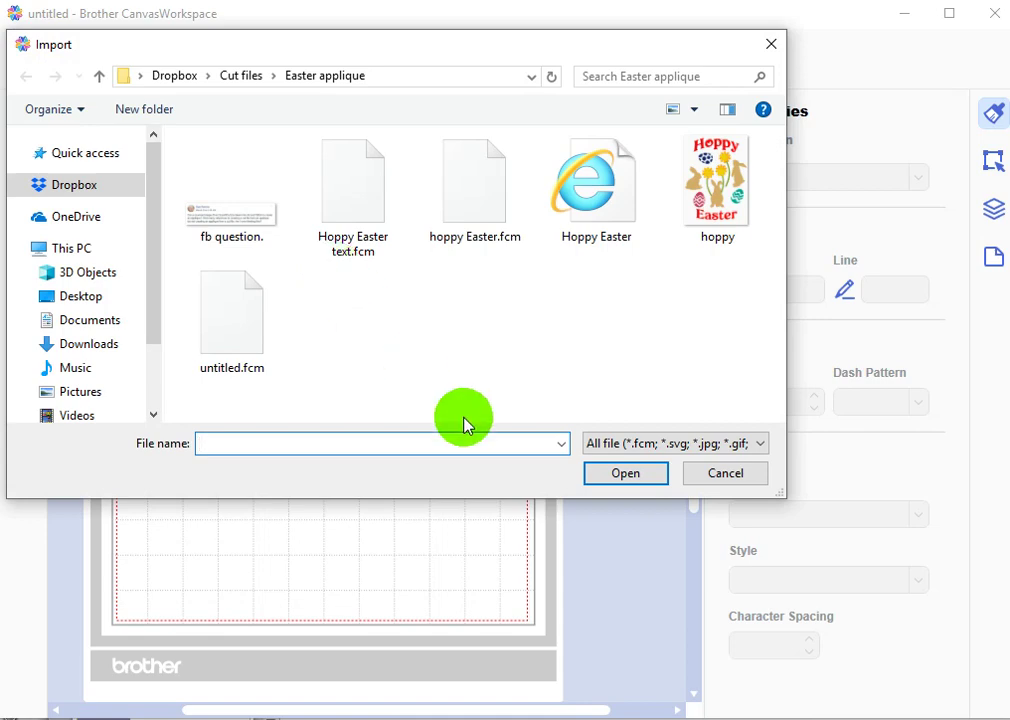
pyautogui.click(712, 481)
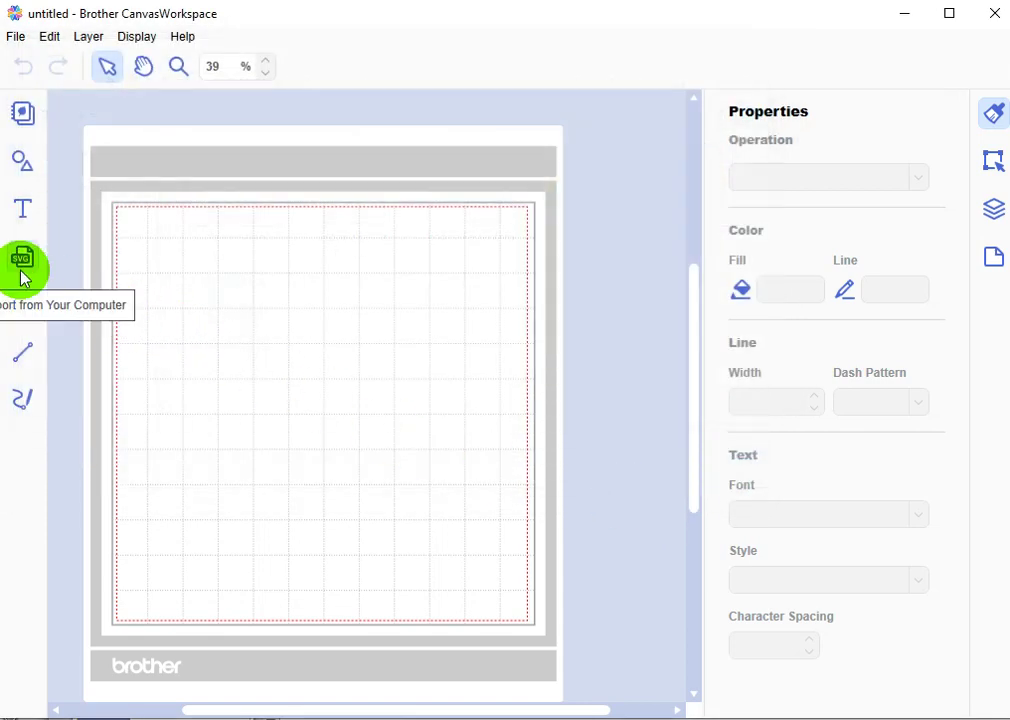
# Import the file hoppy Easter.fcm from the Easter applique folder into Brother CanvasWorkspace
pyautogui.click(25, 278)
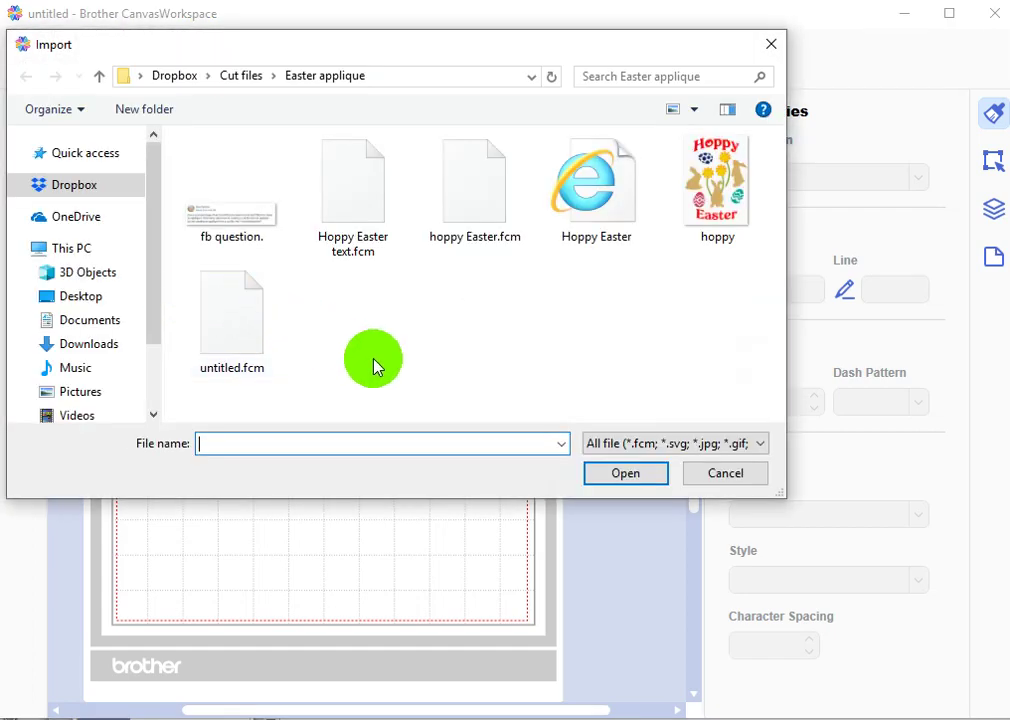
pyautogui.click(478, 212)
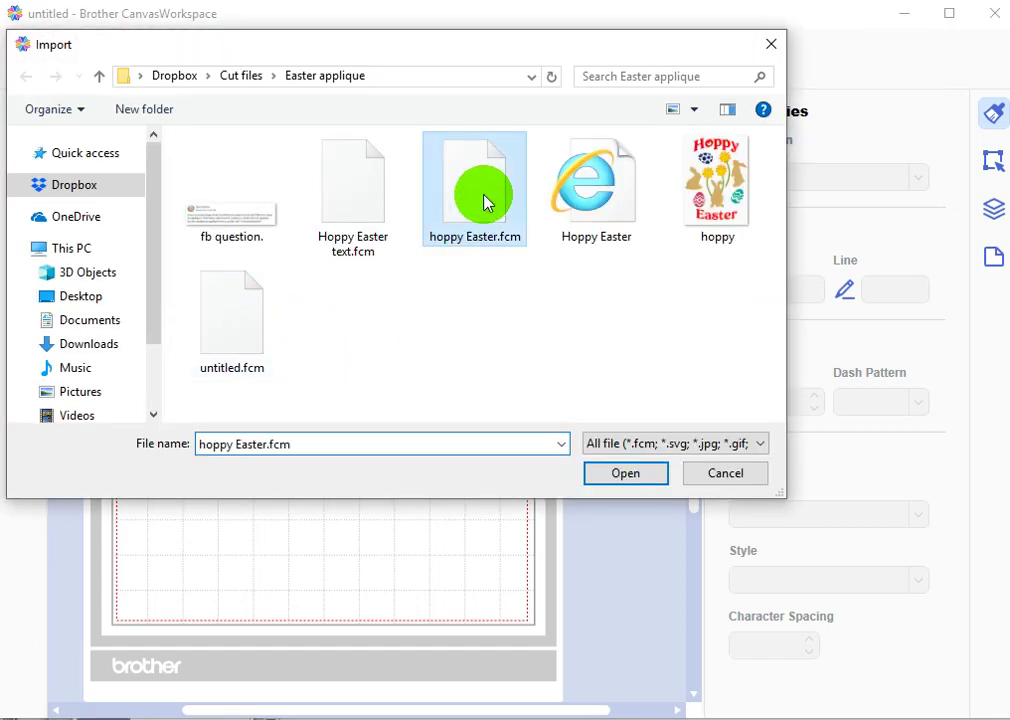
pyautogui.click(625, 480)
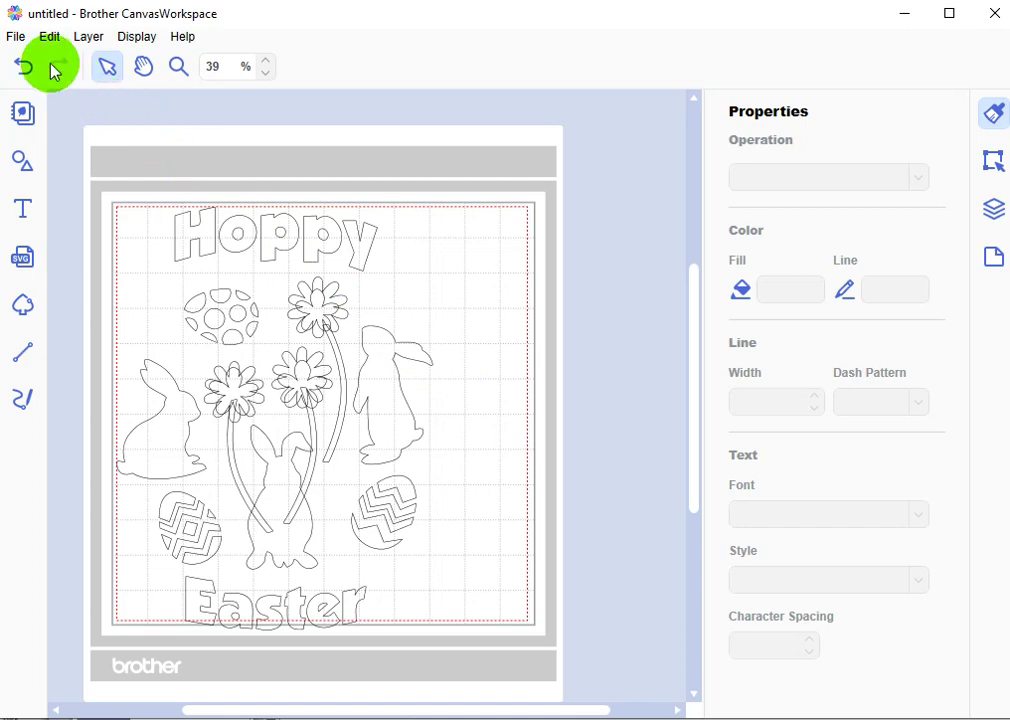
# Delete all of the imported FCM outlines from the art board
pyautogui.click(16, 36)
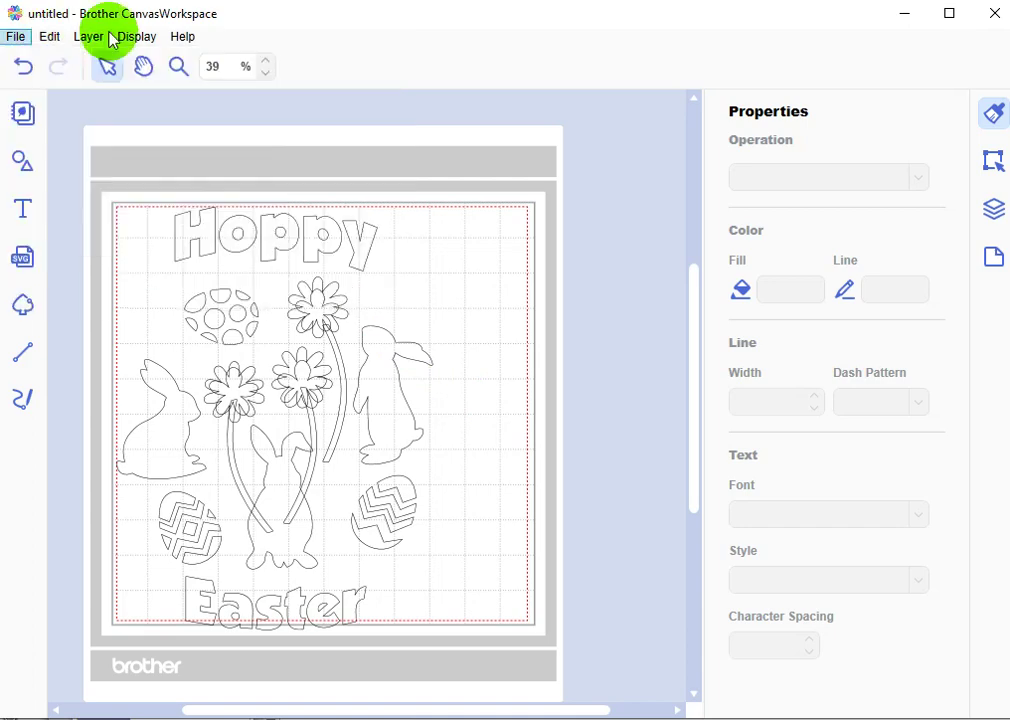
pyautogui.click(49, 36)
pyautogui.press('Escape')
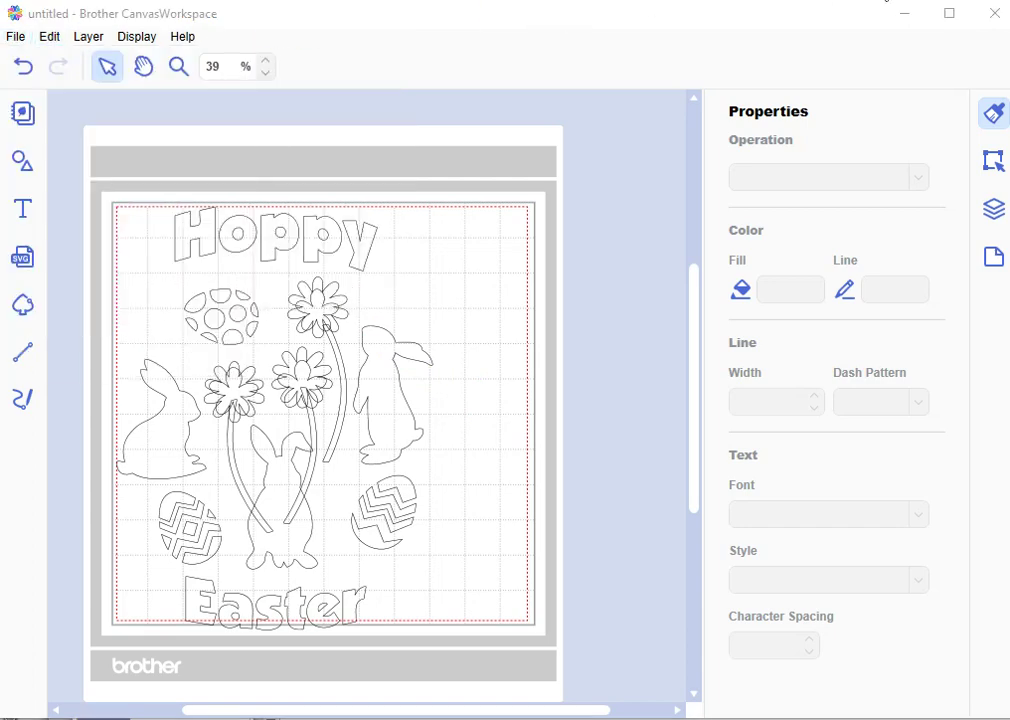
pyautogui.hotkey('ctrl', 'a')
pyautogui.press('Delete')
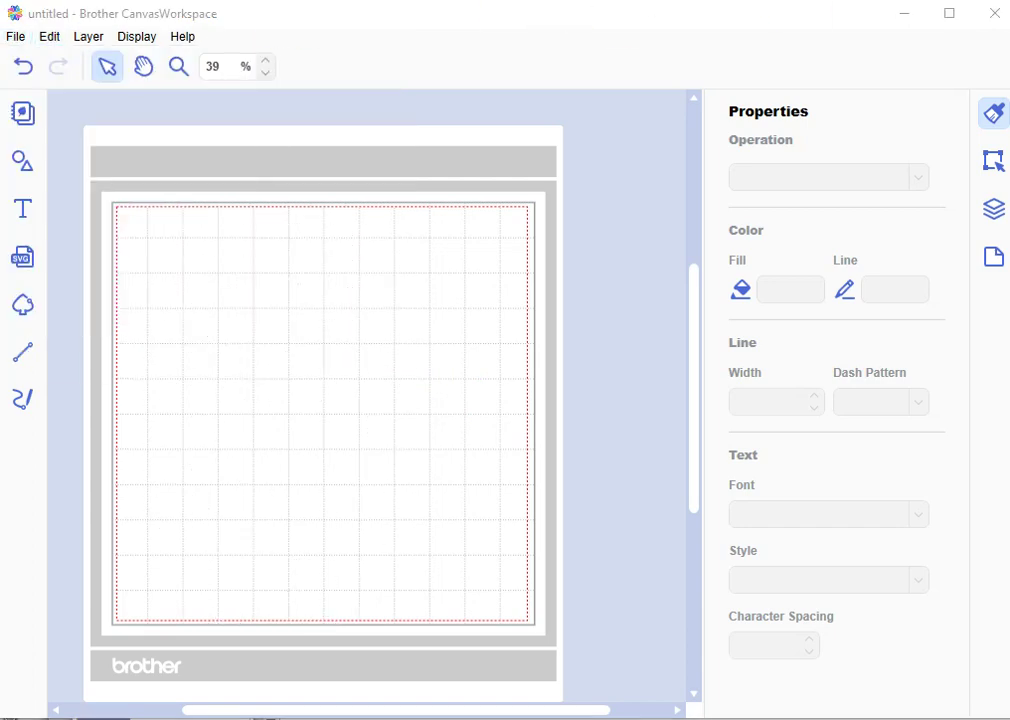
# Import the Hoppy Easter SVG from the Easter applique folder and accept its automatic resizing to the art board
pyautogui.click(32, 247)
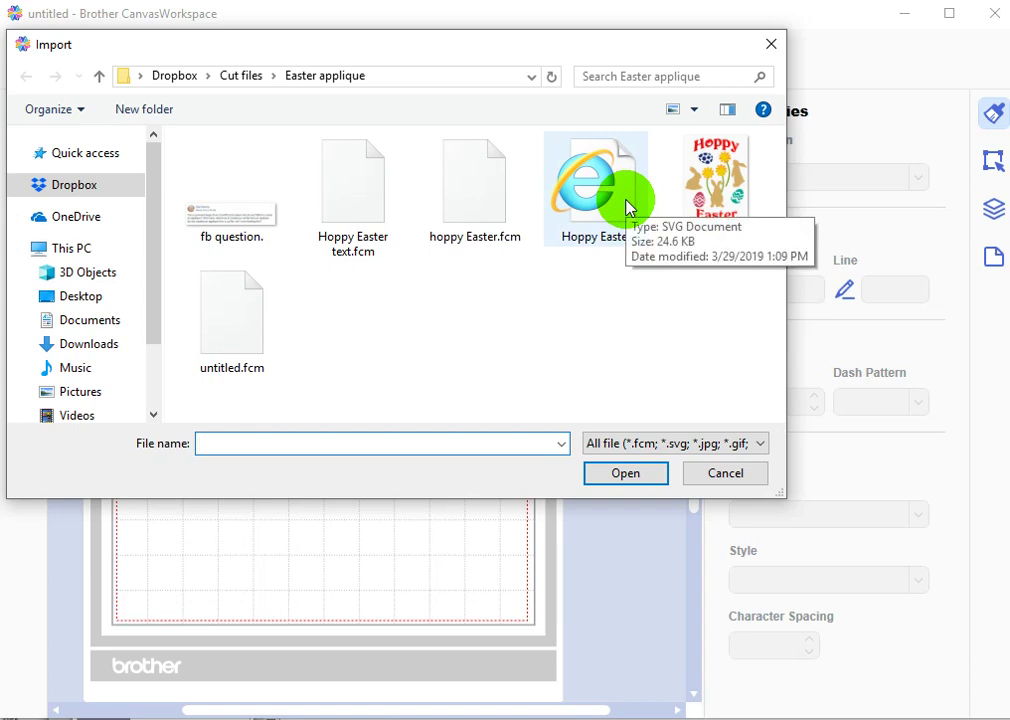
pyautogui.click(626, 207)
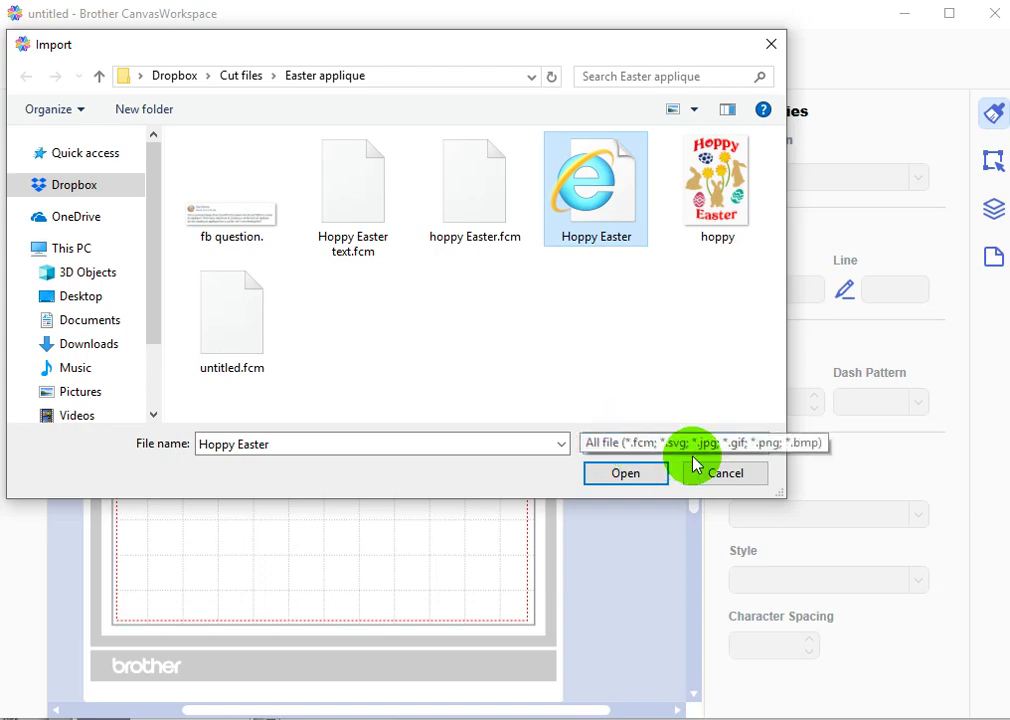
pyautogui.click(629, 484)
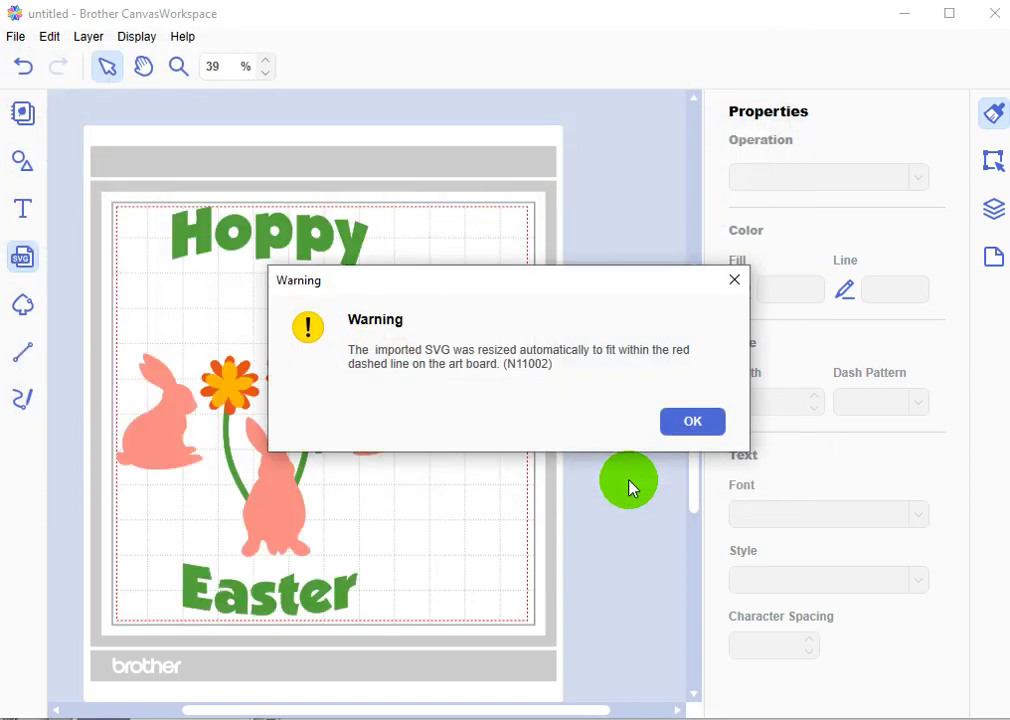
pyautogui.click(697, 421)
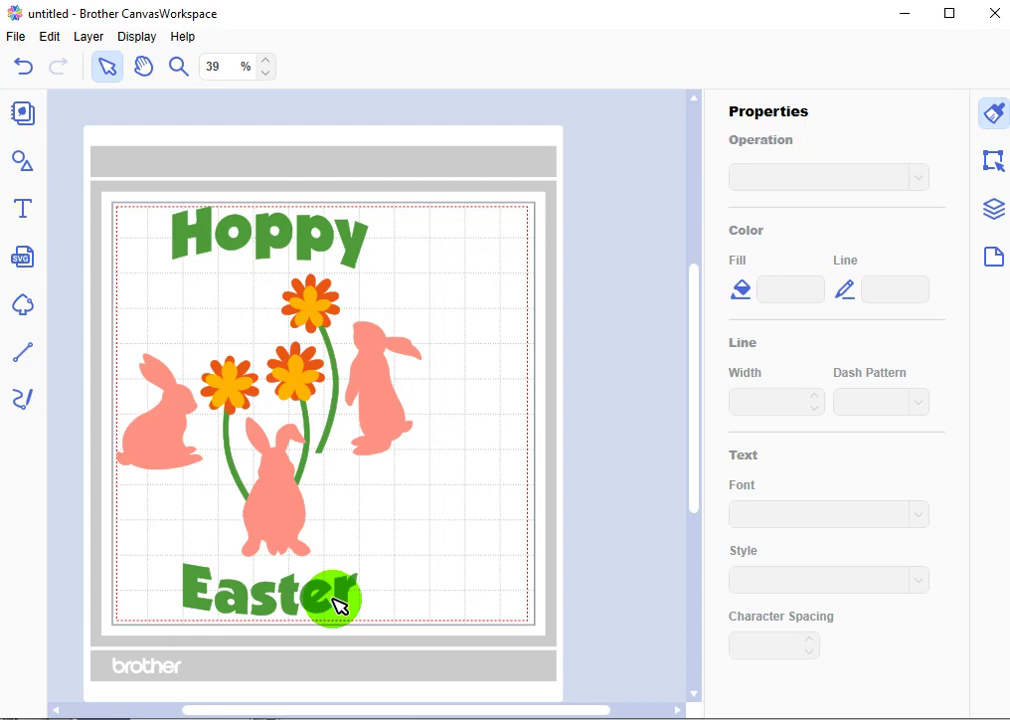
# Filter the Canvas Project collection by the Easter tag and add pattern 000092_A of the green Happy Easter card to the art board
pyautogui.click(22, 115)
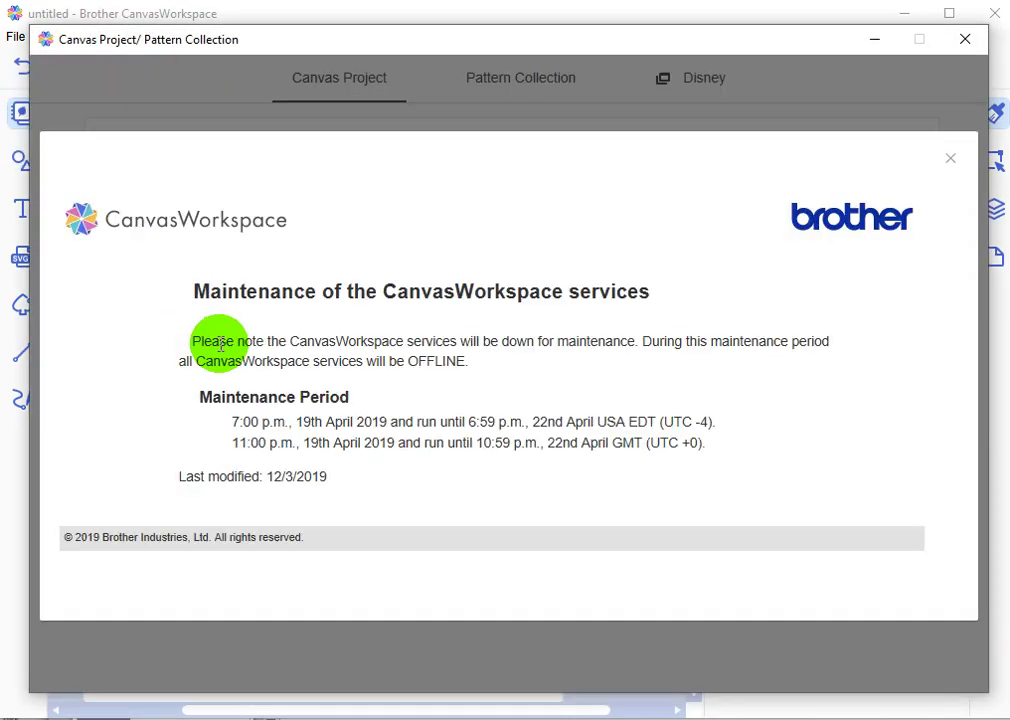
pyautogui.click(951, 159)
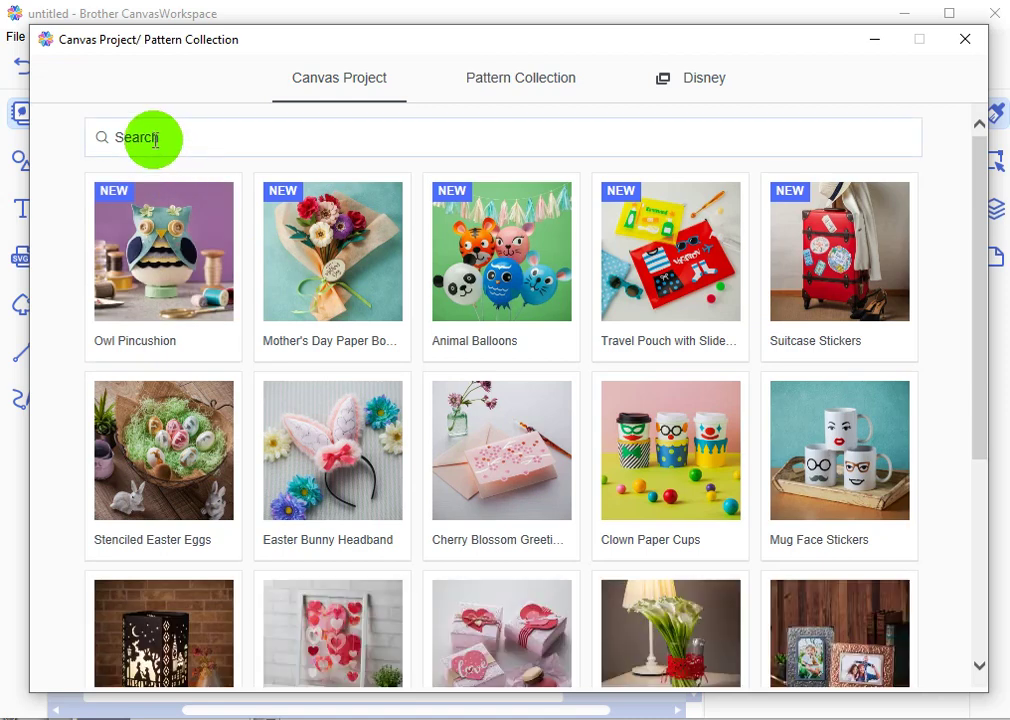
pyautogui.click(155, 137)
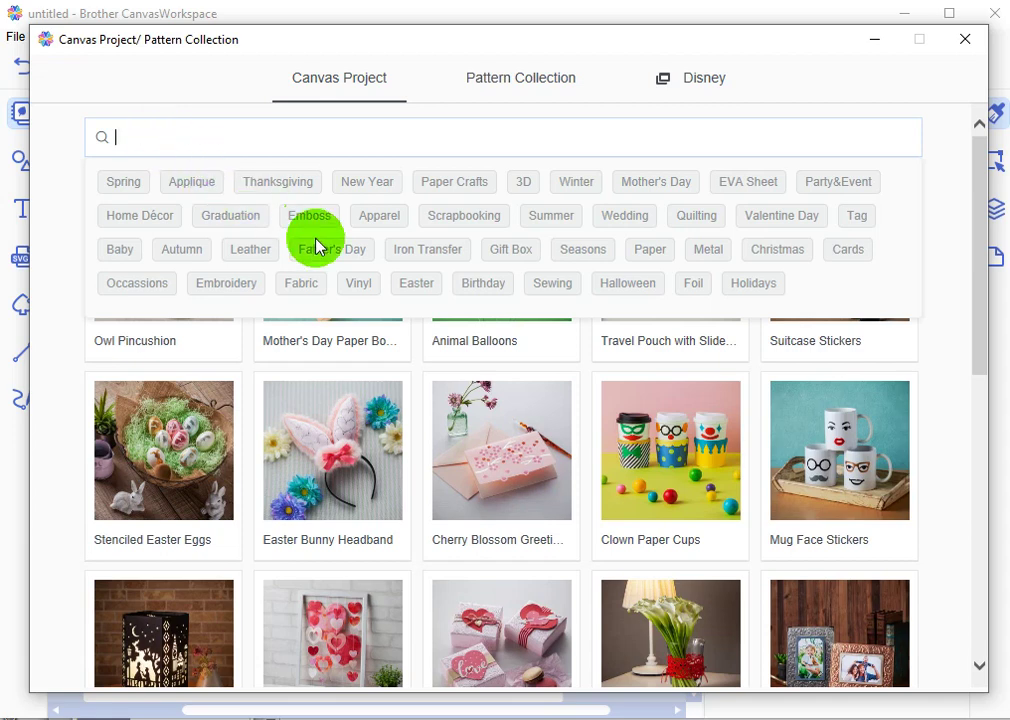
pyautogui.click(428, 288)
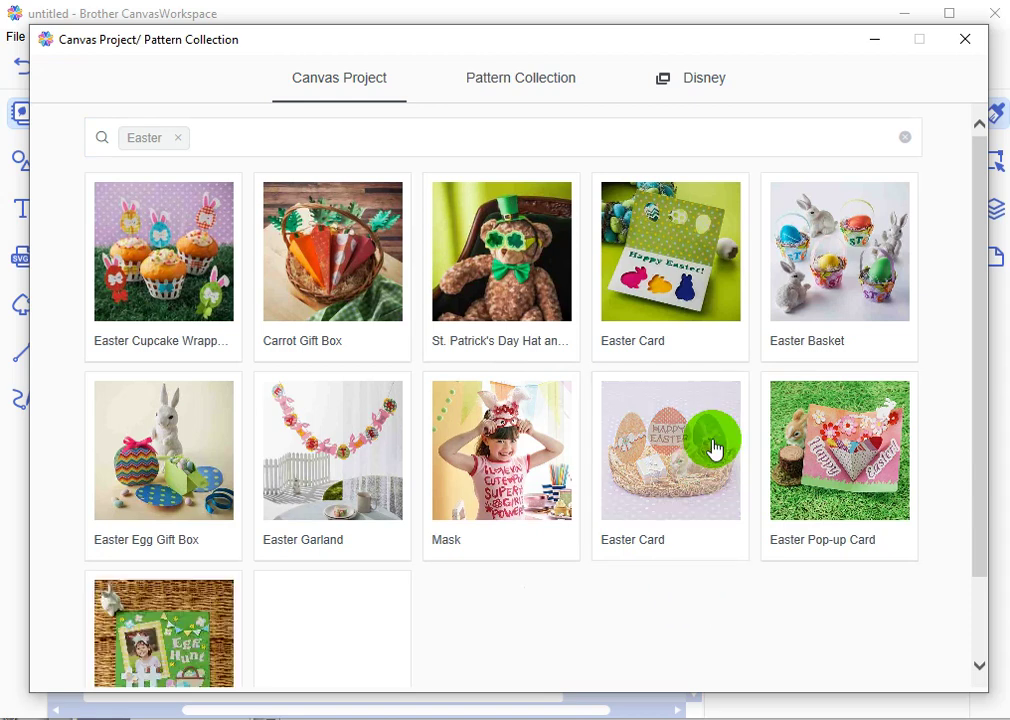
pyautogui.click(728, 345)
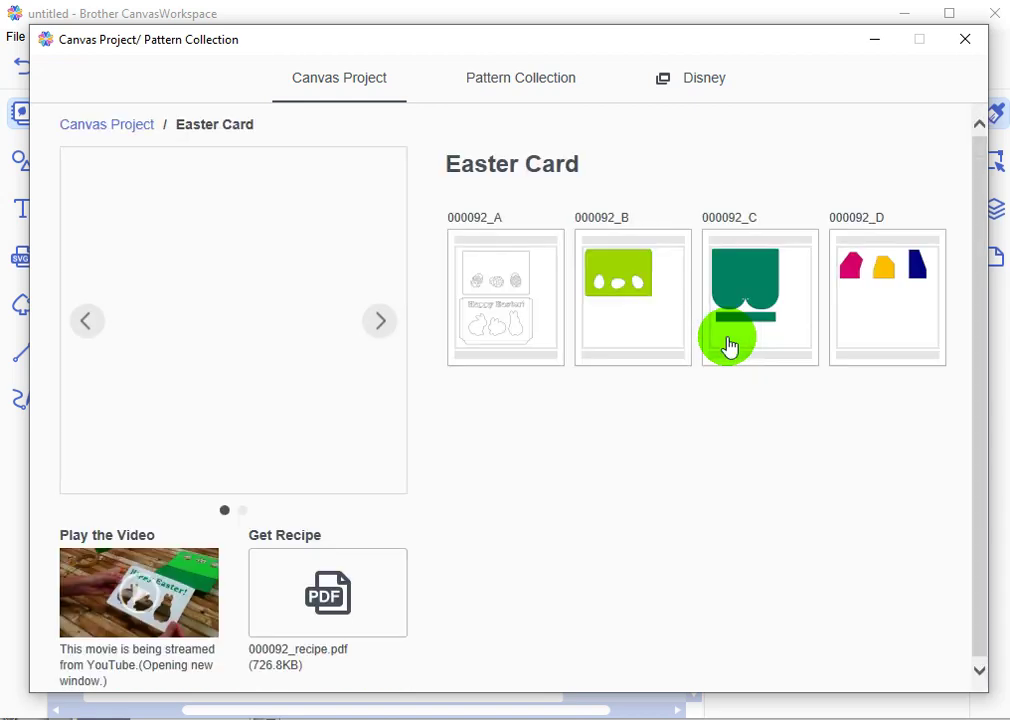
pyautogui.click(502, 364)
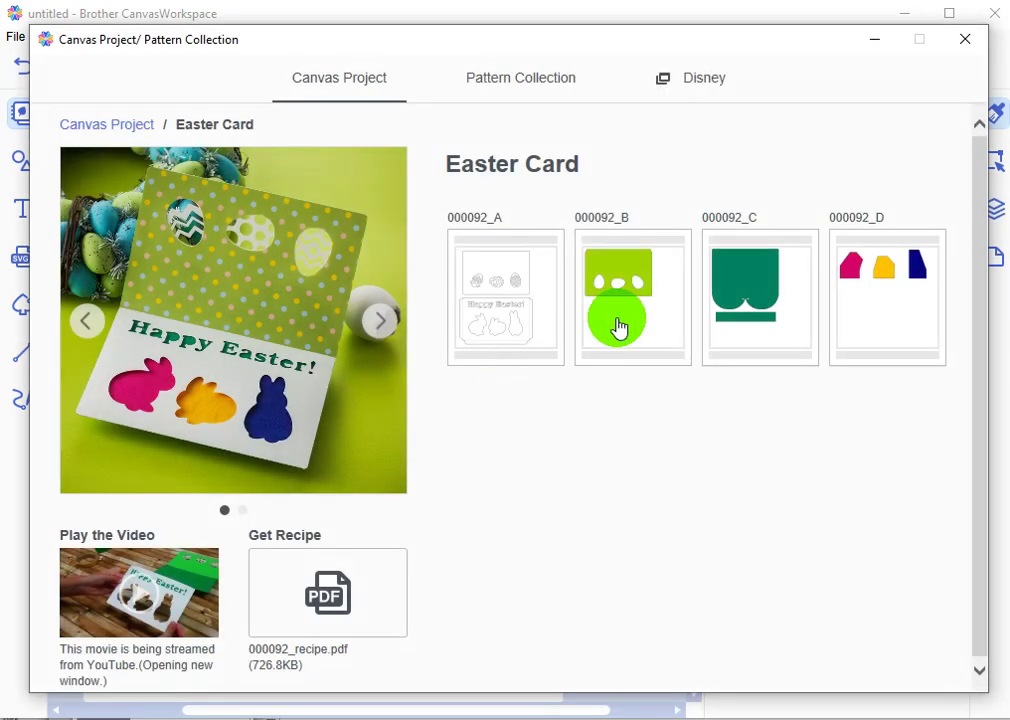
pyautogui.click(965, 39)
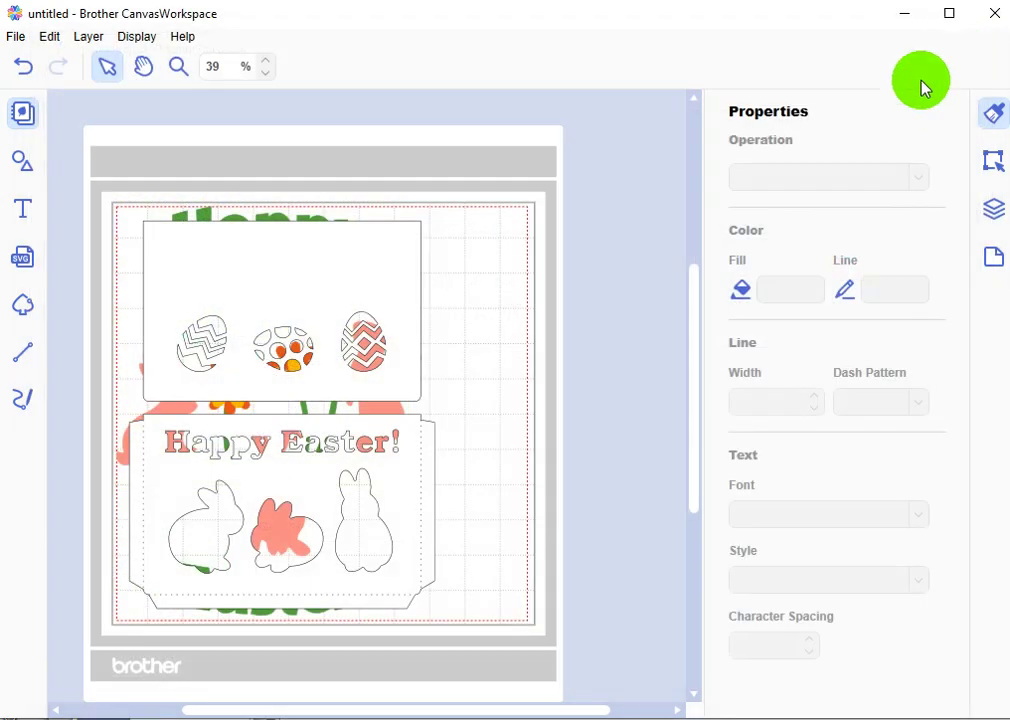
# Cut the Happy Easter bunny piece of the card from the art board and move the egg panel aside, partly off the mat
pyautogui.click(426, 510)
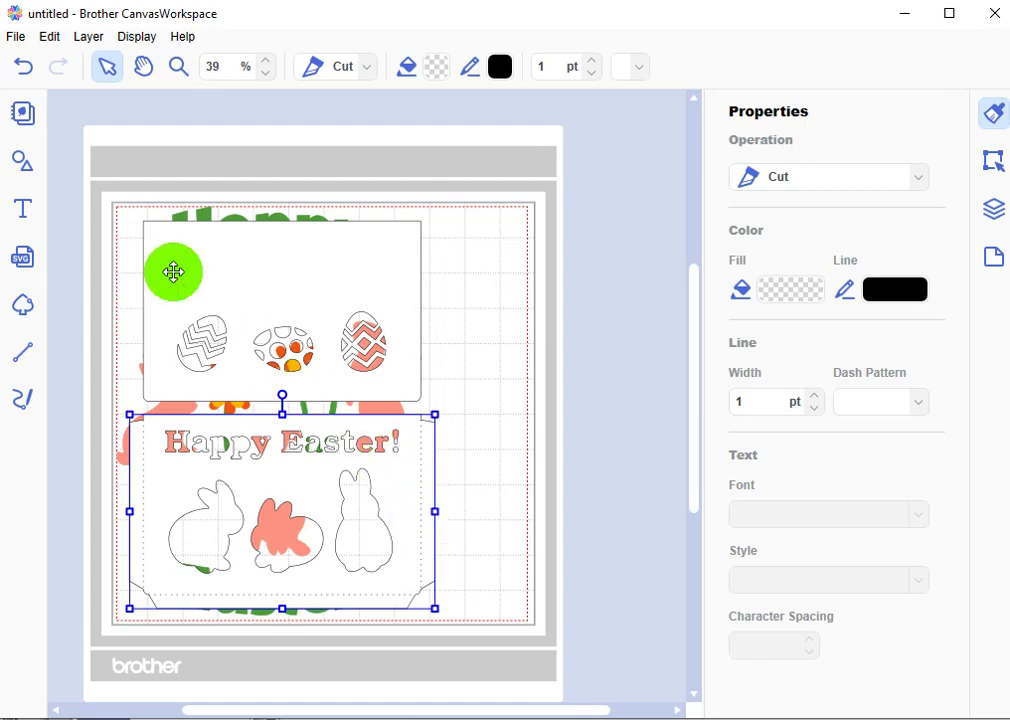
pyautogui.click(47, 40)
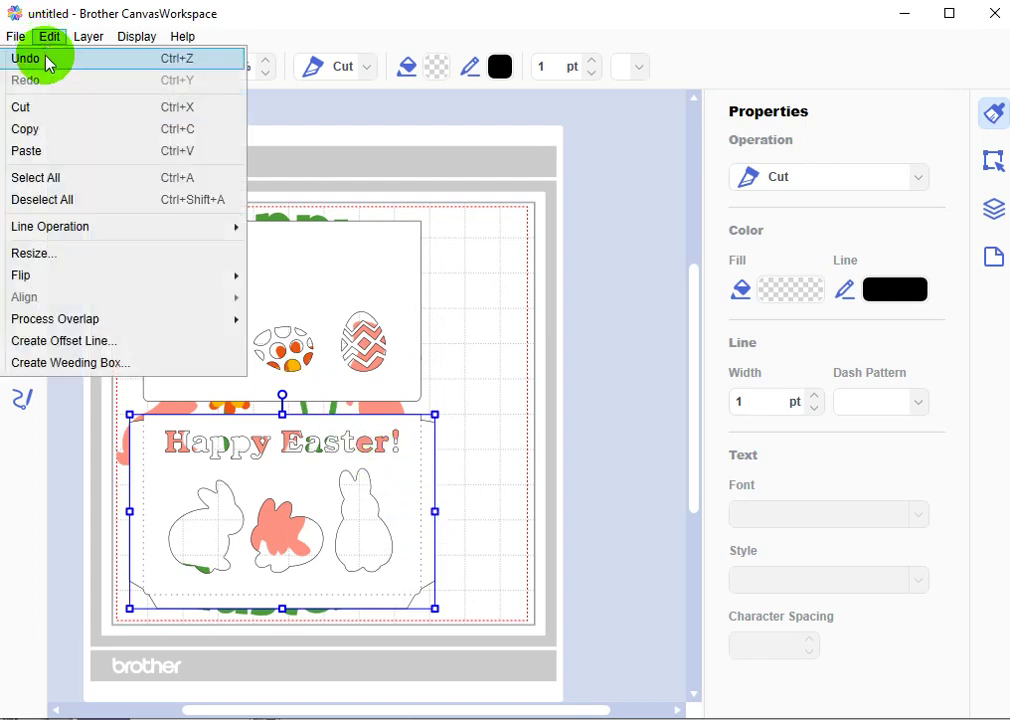
pyautogui.click(64, 119)
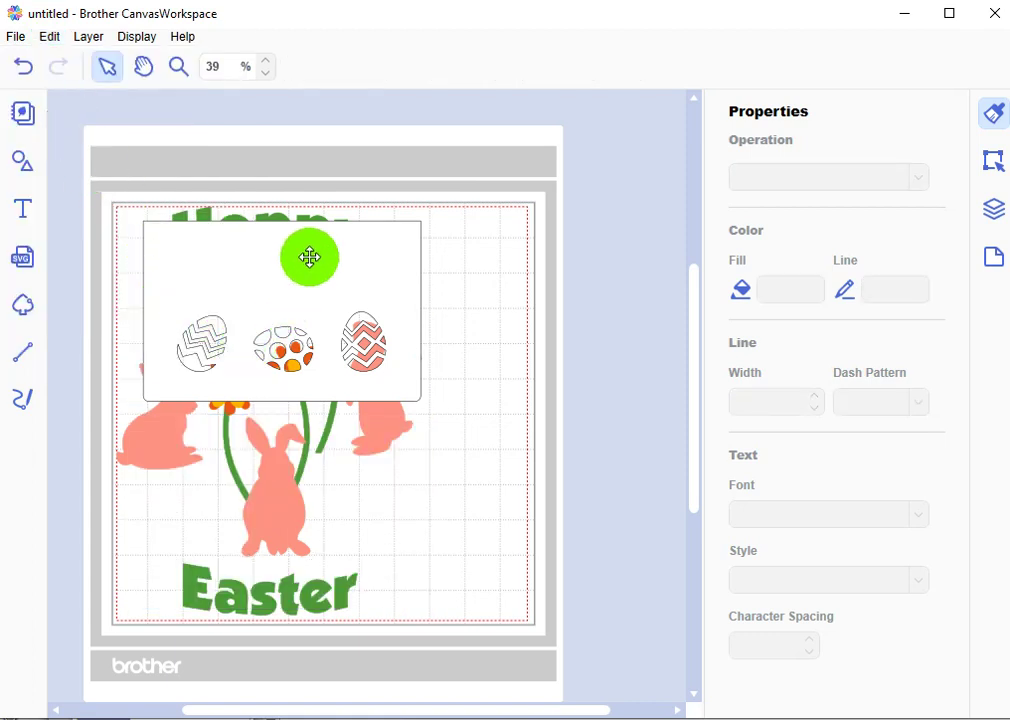
pyautogui.moveTo(309, 258); pyautogui.dragTo(630, 217)
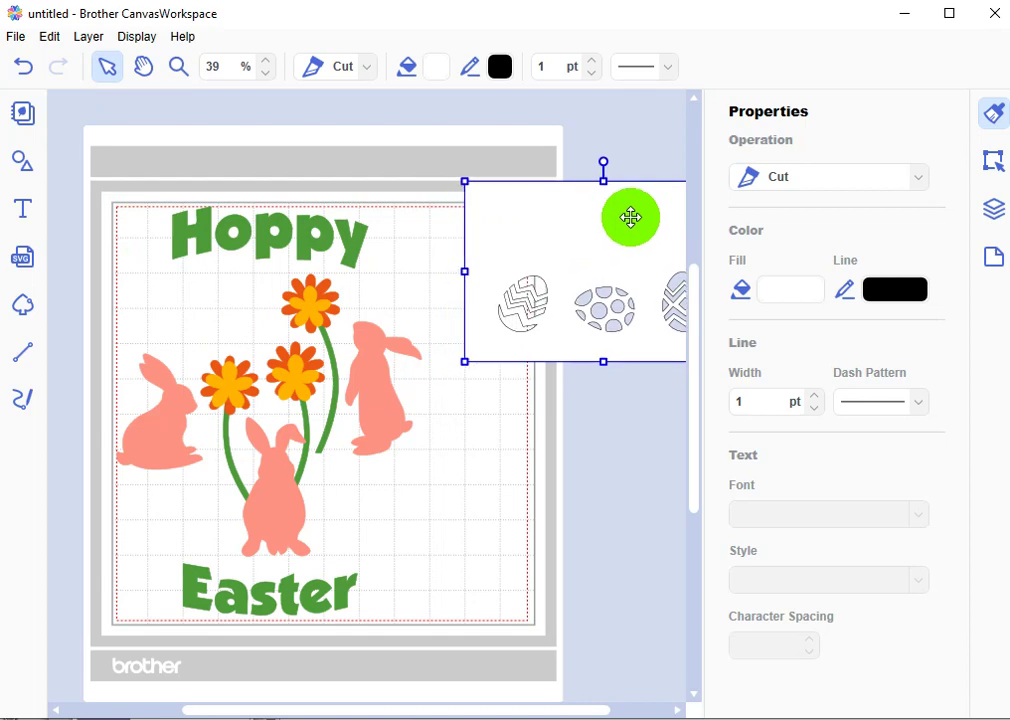
pyautogui.click(597, 424)
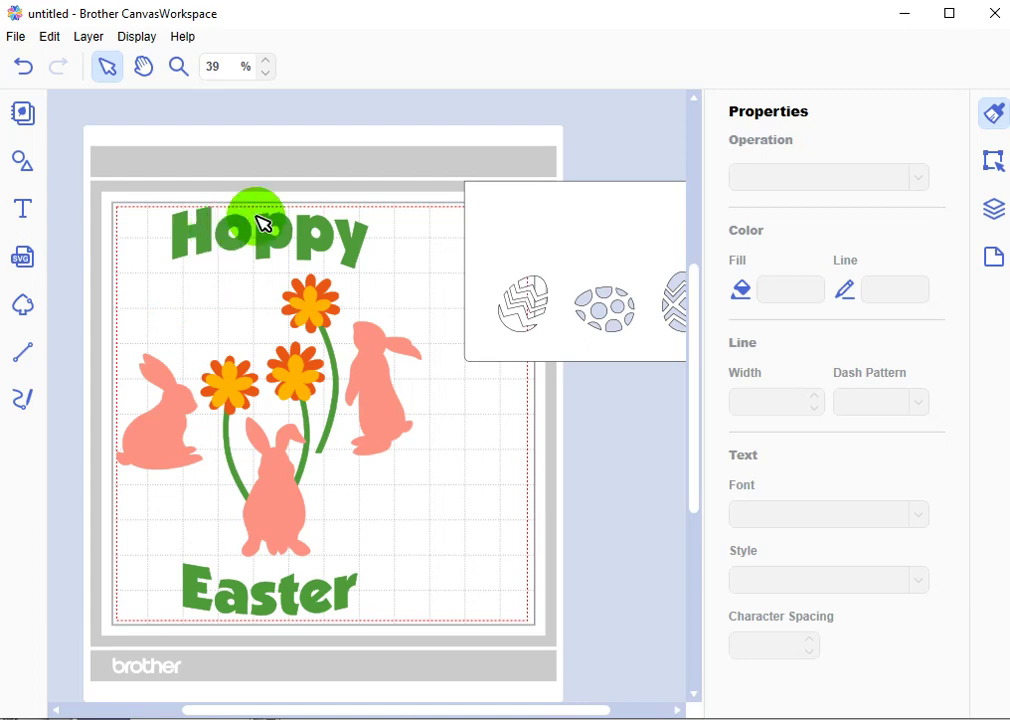
# Cut the green Hoppy and Easter lettering out of the imported SVG design
pyautogui.click(375, 243)
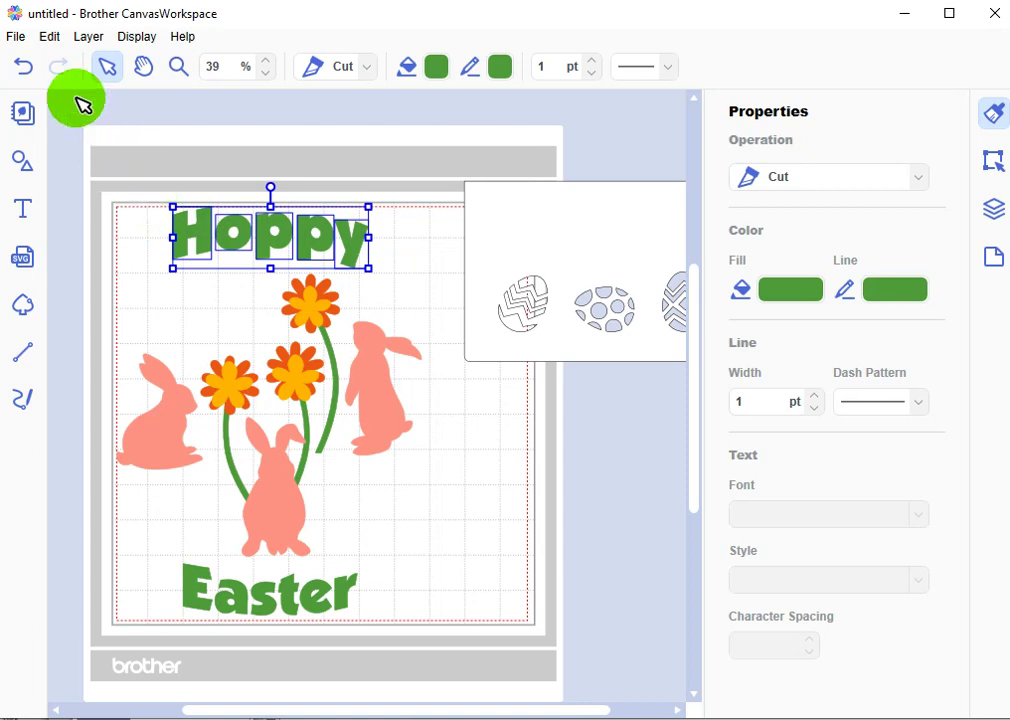
pyautogui.click(50, 38)
pyautogui.click(65, 107)
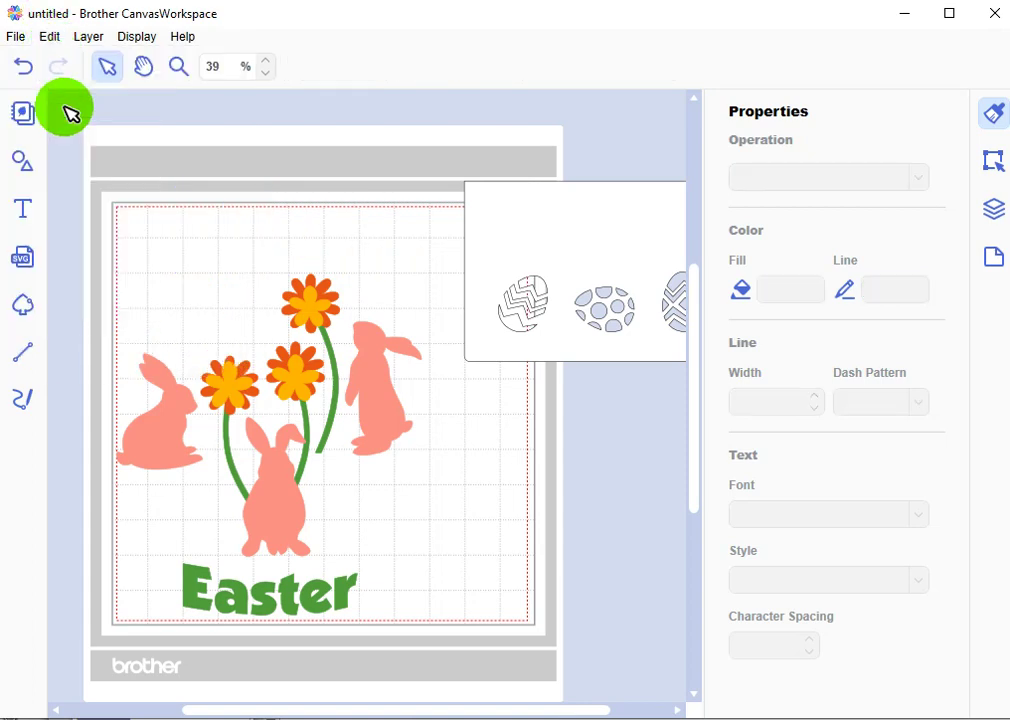
pyautogui.click(305, 608)
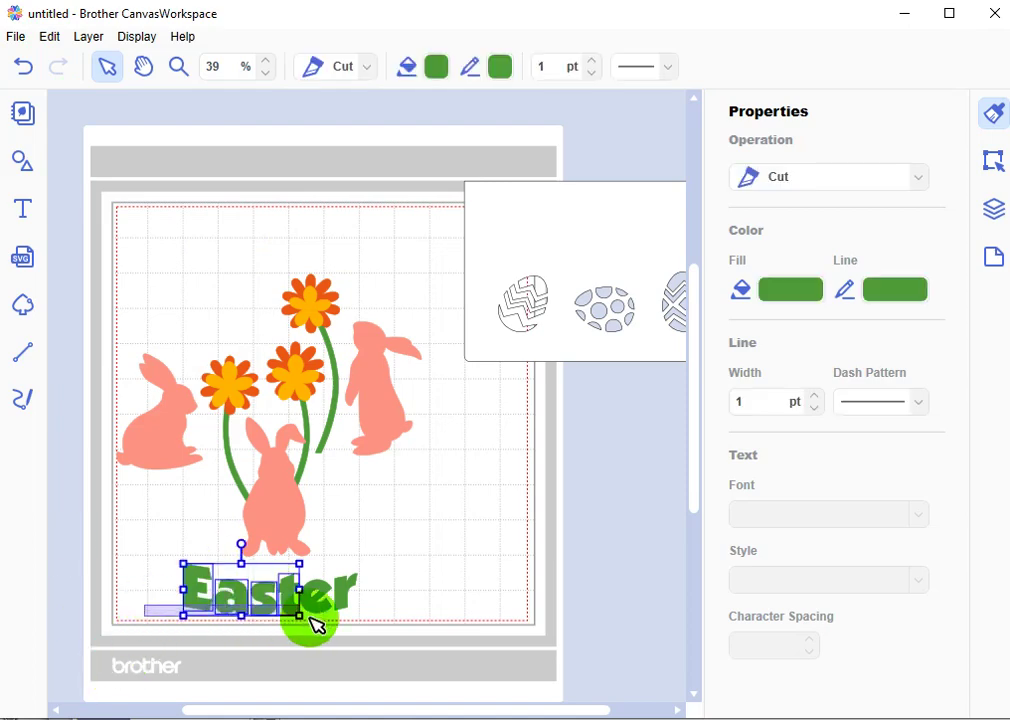
pyautogui.click(50, 38)
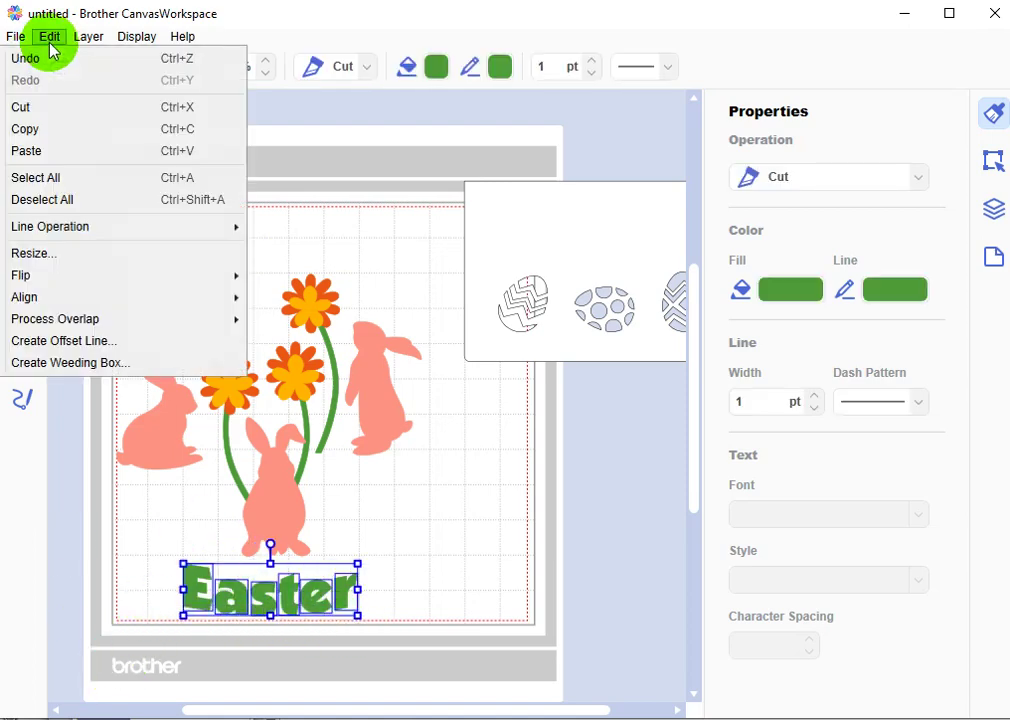
pyautogui.click(50, 108)
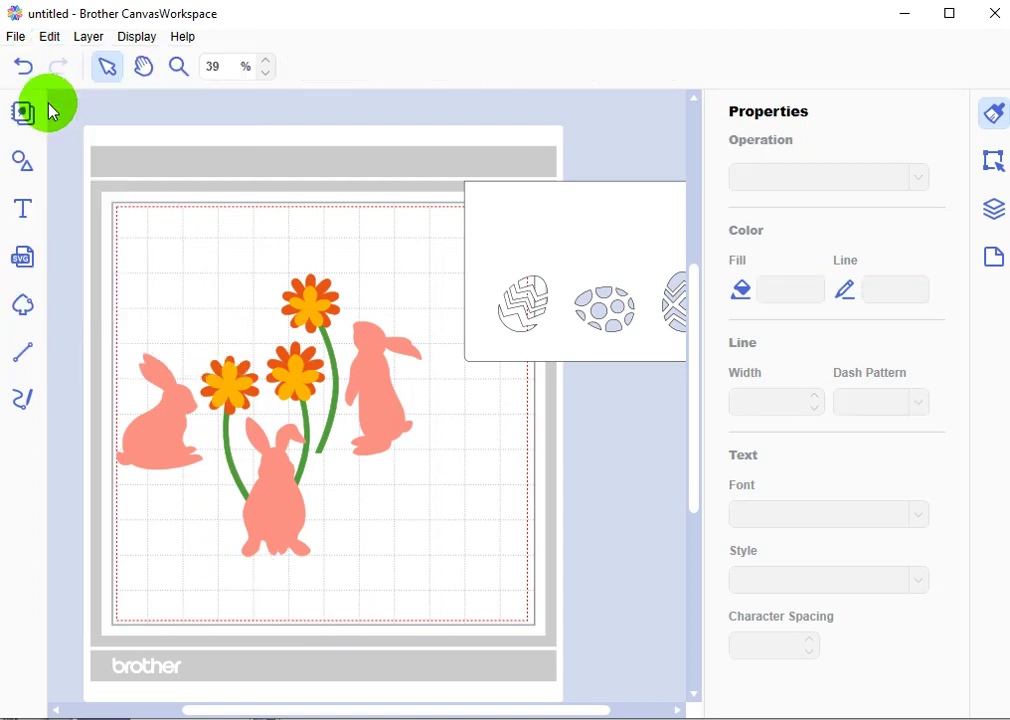
# Add the text Hoppy in the built-in Cairo font above the flowers
pyautogui.click(25, 208)
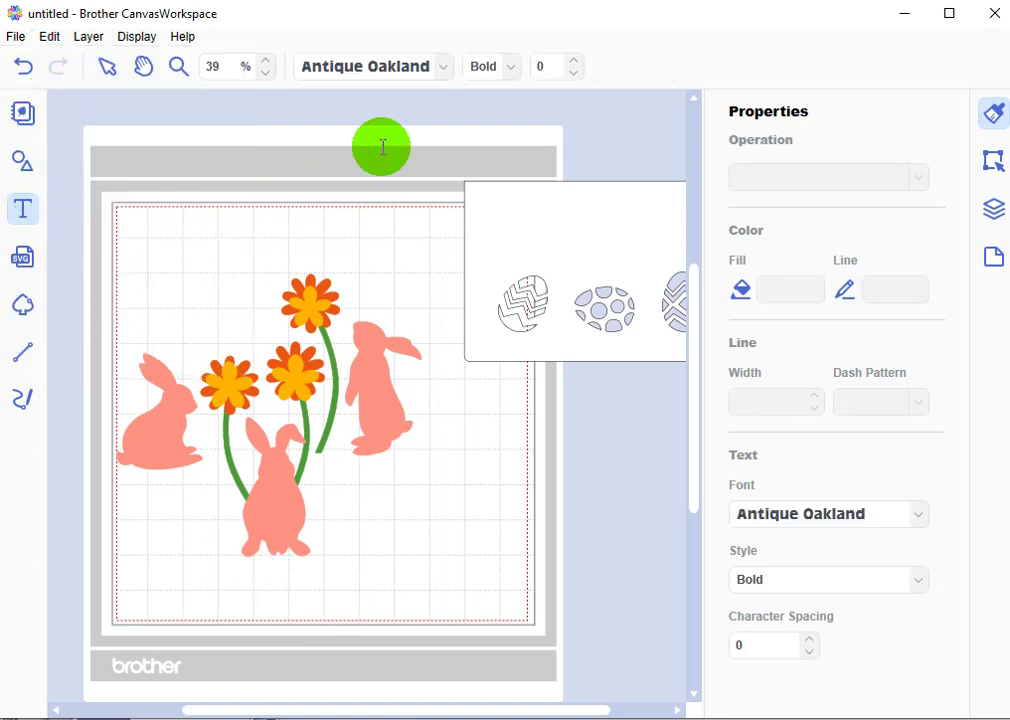
pyautogui.click(441, 76)
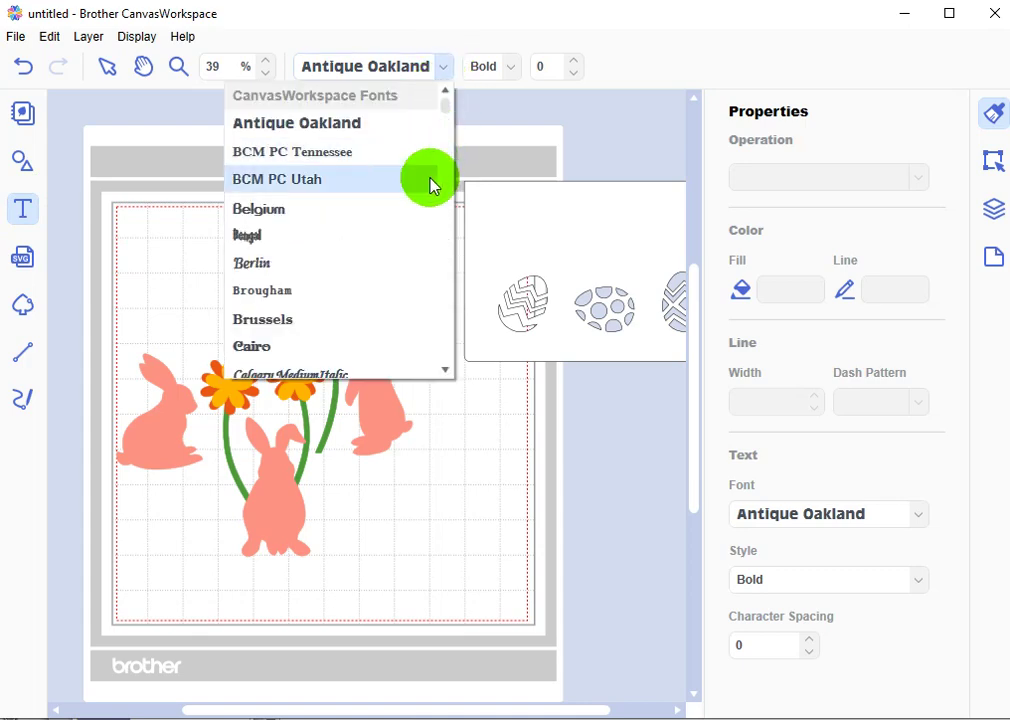
pyautogui.click(400, 356)
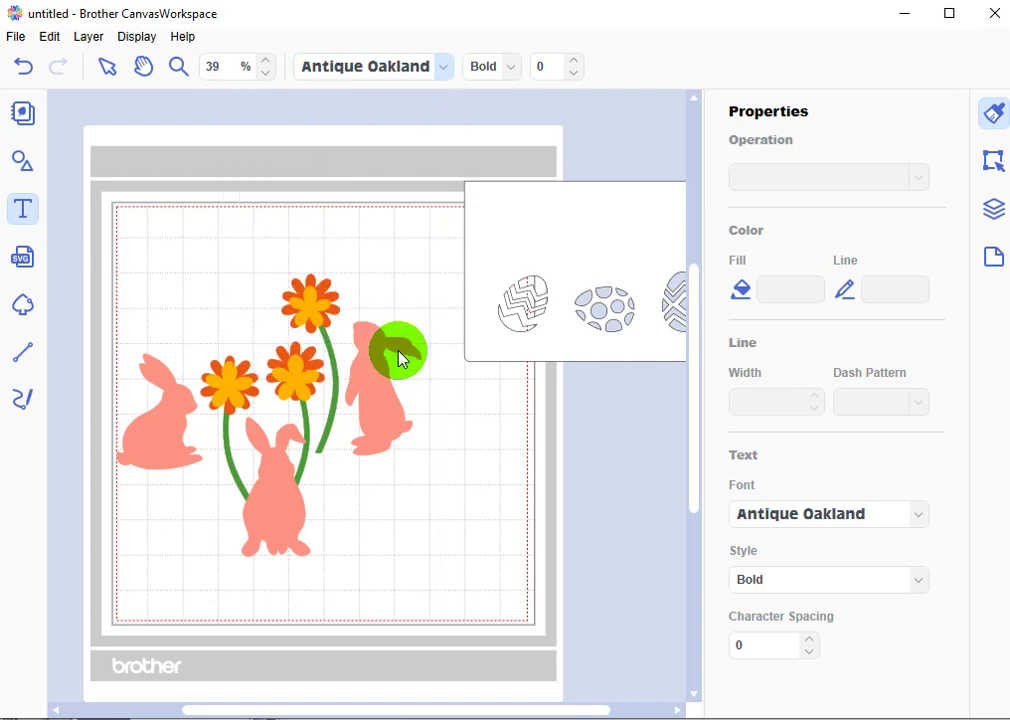
pyautogui.click(187, 229)
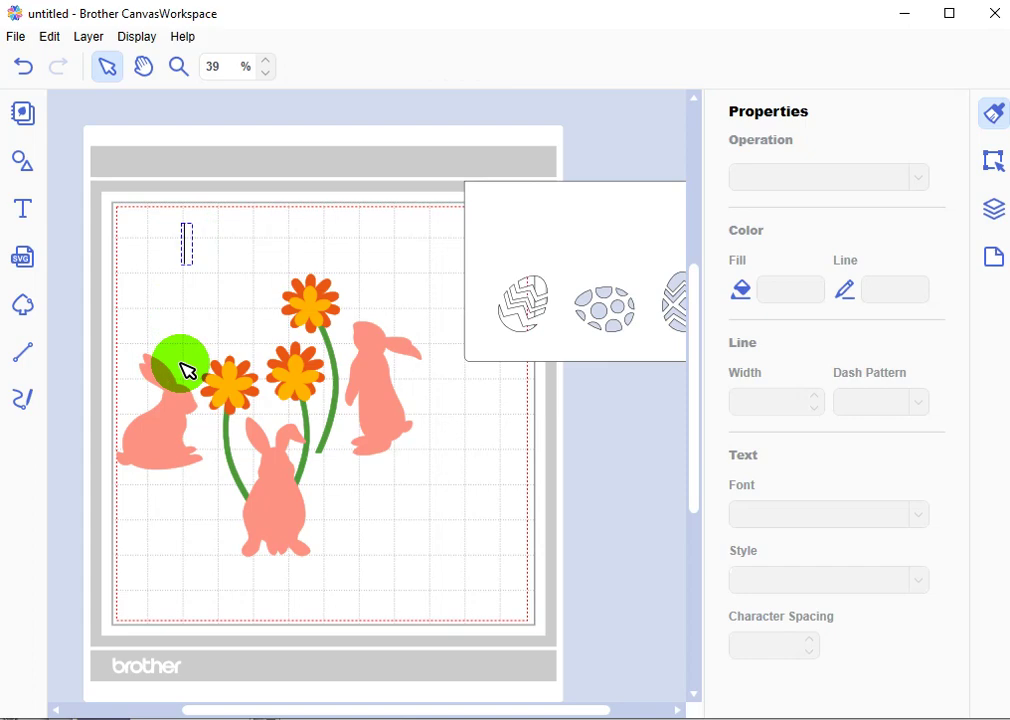
pyautogui.write('H')
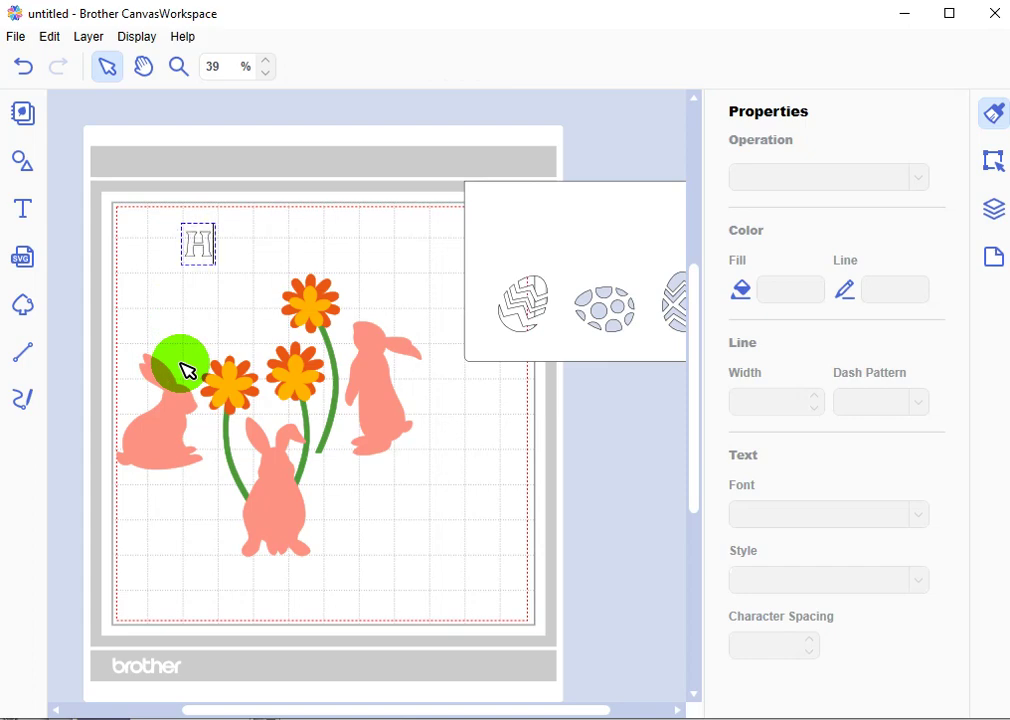
pyautogui.write('oppy')
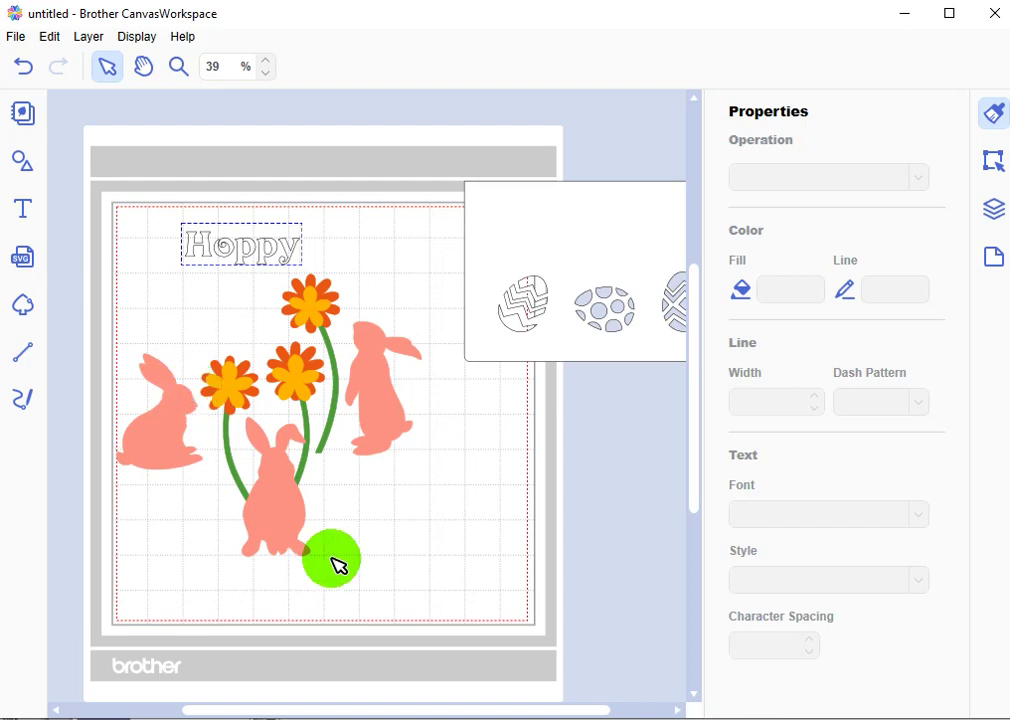
pyautogui.press('Escape')
pyautogui.click(370, 528)
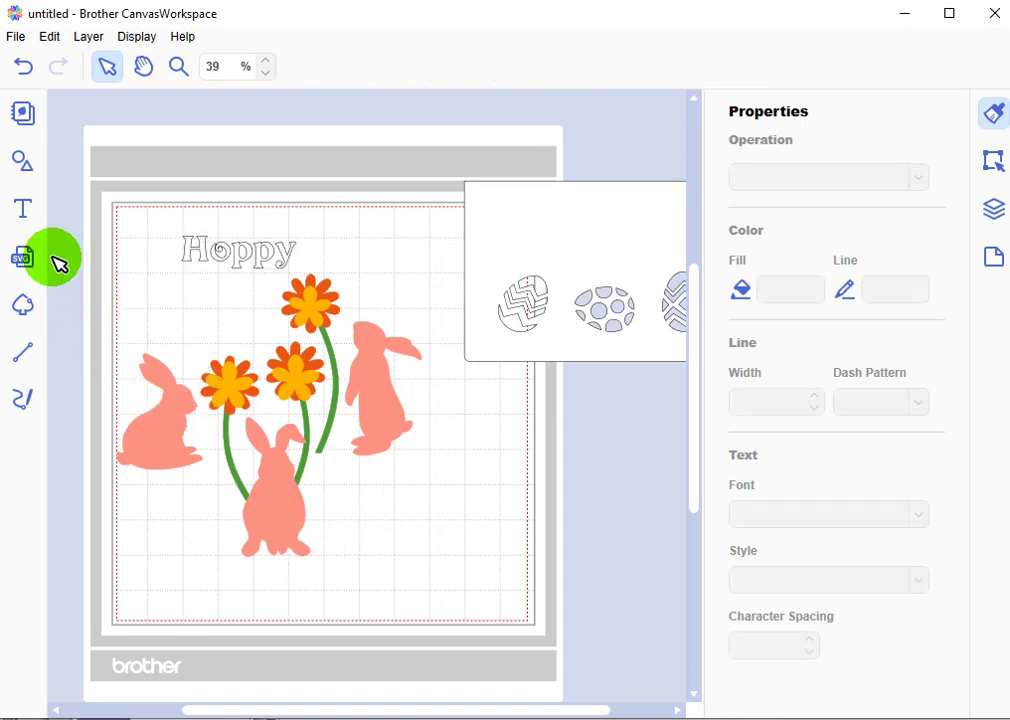
# Add the text Easter in the Cairo font and move it below the bunnies, near the mat's lower edge
pyautogui.click(28, 203)
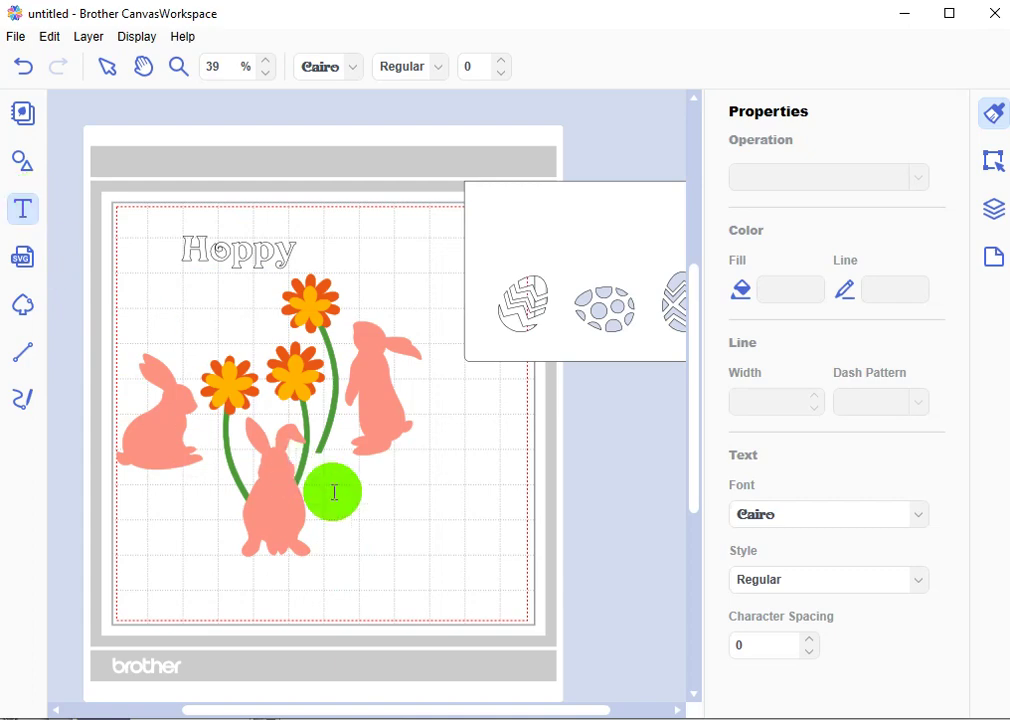
pyautogui.click(378, 521)
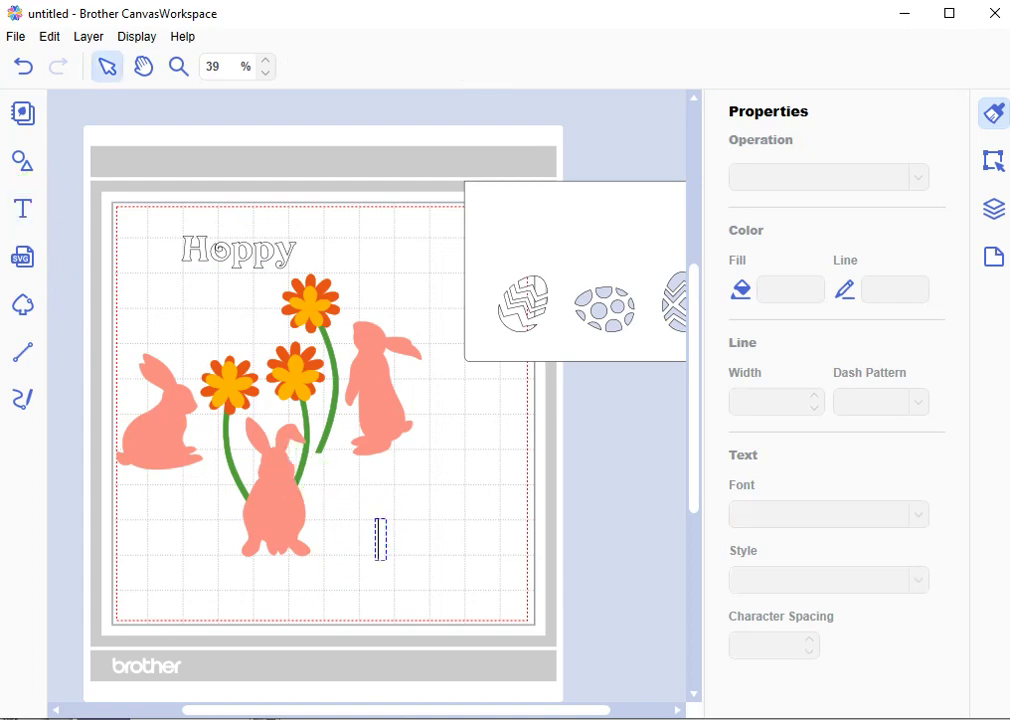
pyautogui.write('E')
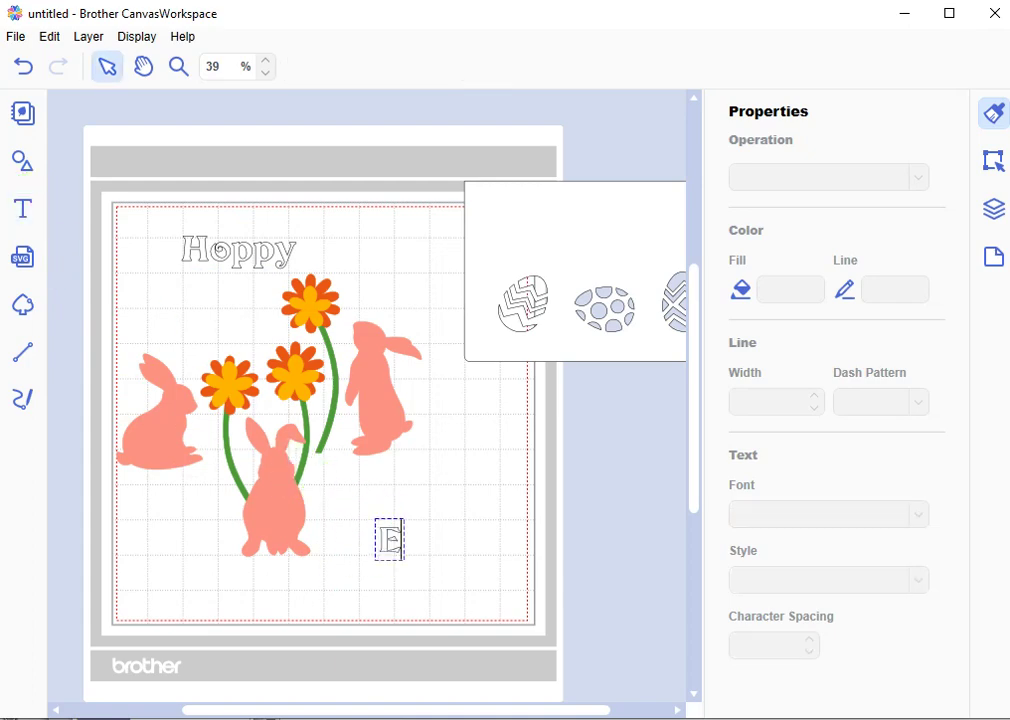
pyautogui.write('aster')
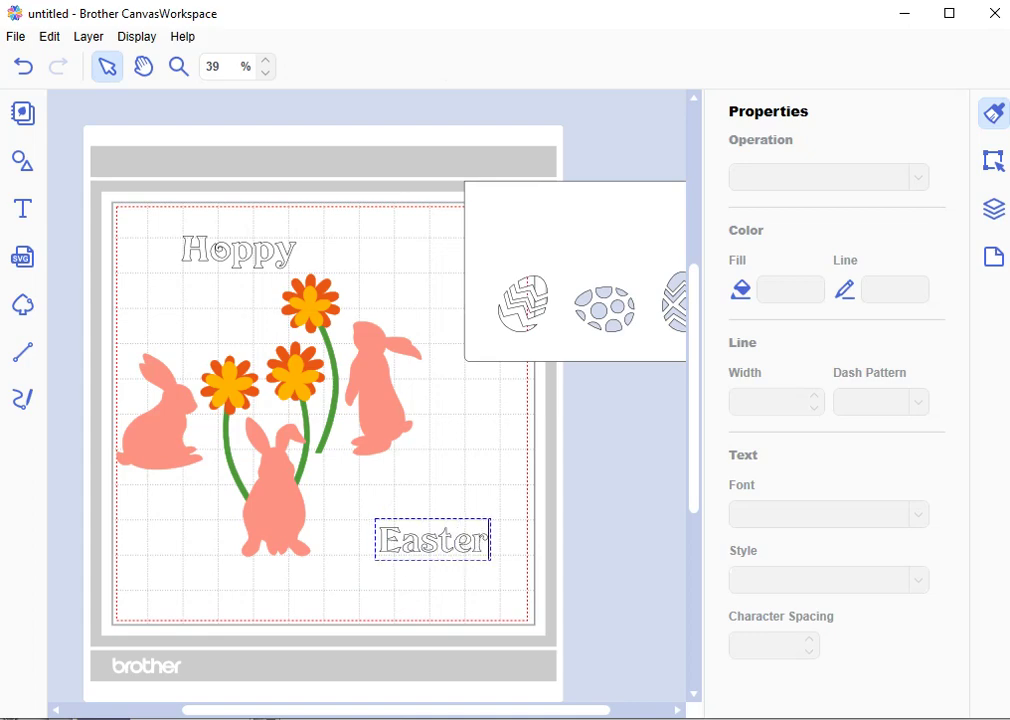
pyautogui.click(418, 583)
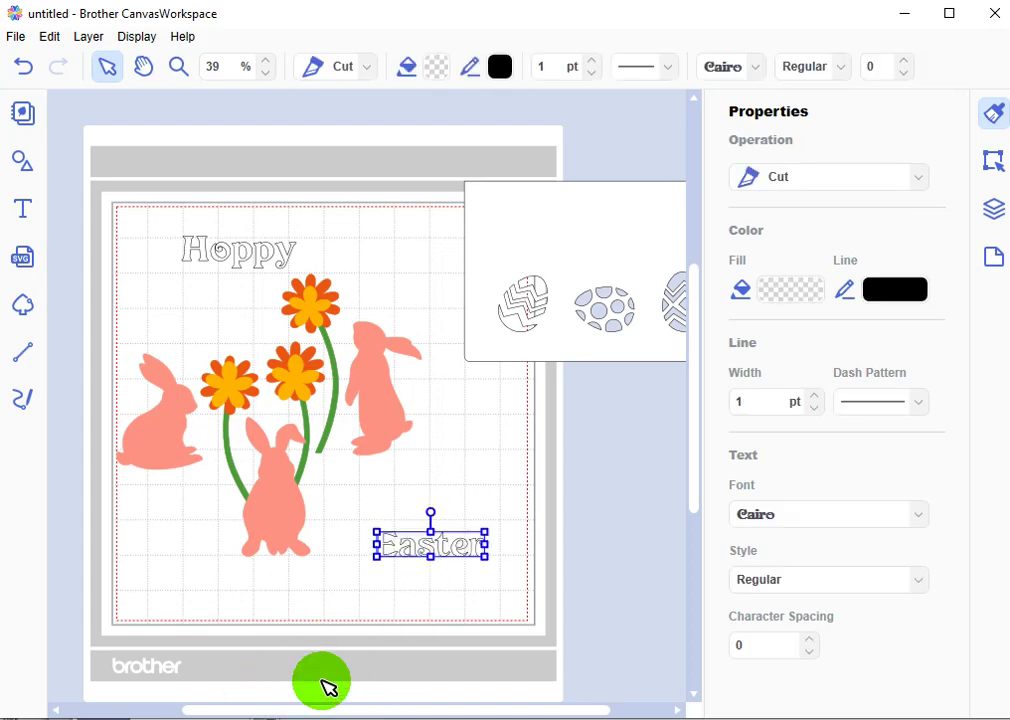
pyautogui.moveTo(425, 547); pyautogui.dragTo(205, 579)
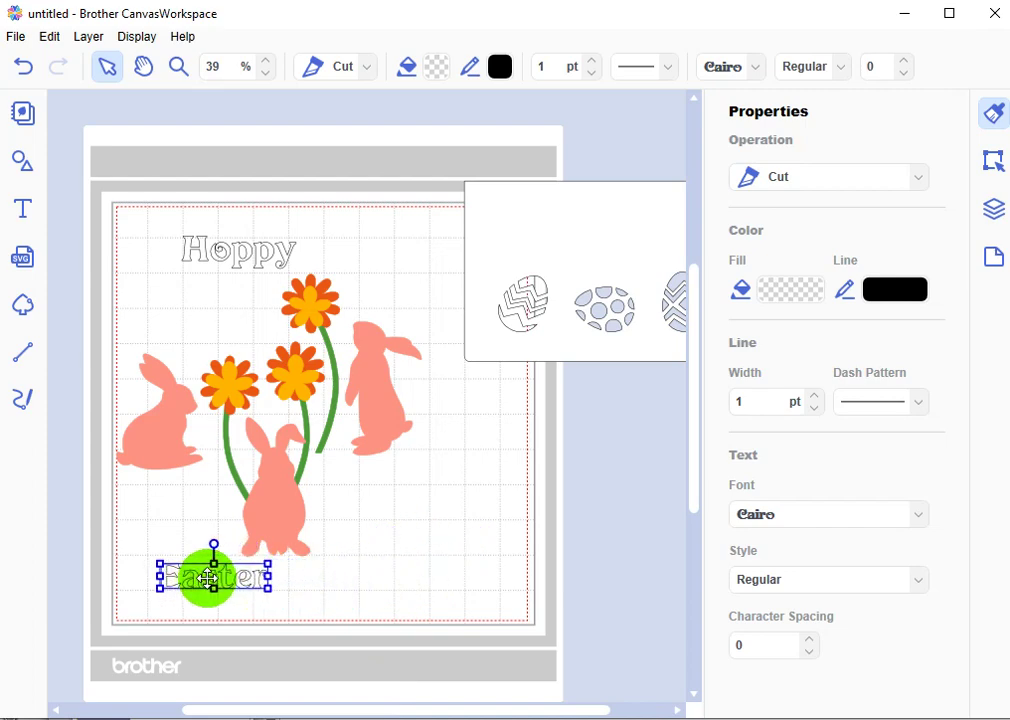
pyautogui.moveTo(519, 304); pyautogui.dragTo(367, 422)
pyautogui.click(521, 293)
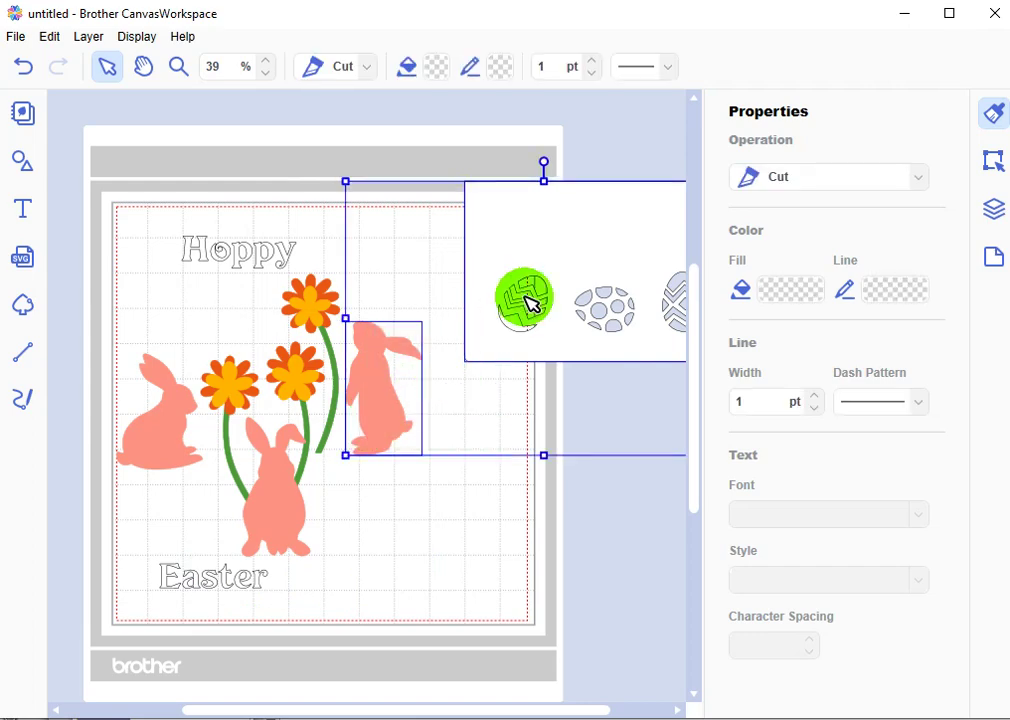
pyautogui.click(544, 282)
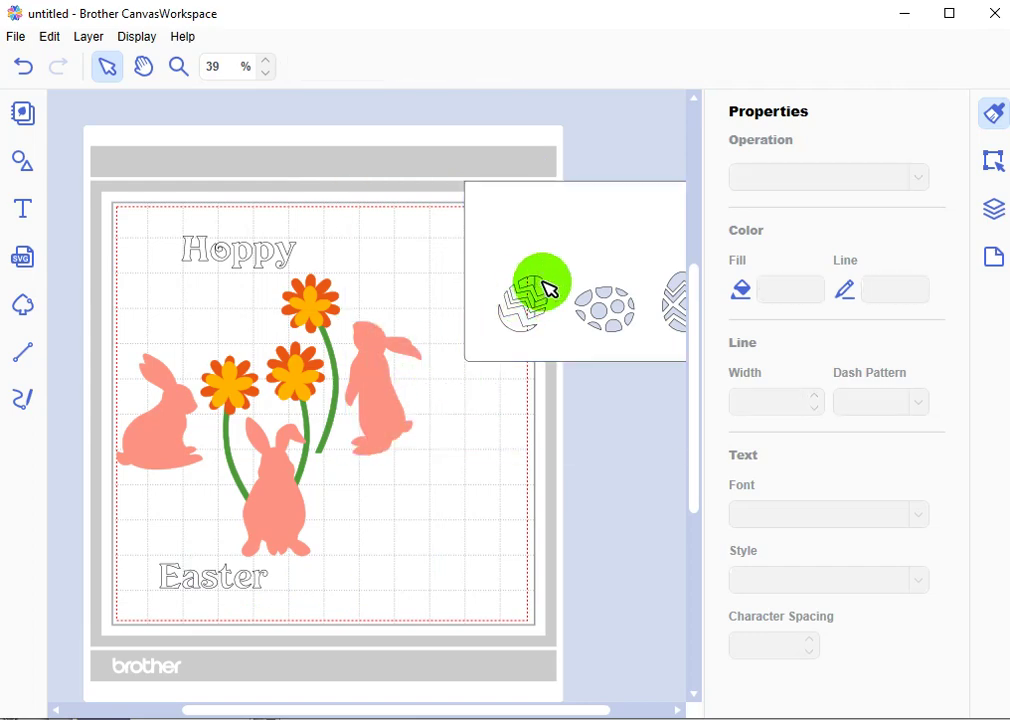
# Move the egg panel back onto the mat so it lies fully inside the lower cutting area, then deselect it
pyautogui.click(548, 290)
pyautogui.moveTo(552, 239); pyautogui.dragTo(331, 496)
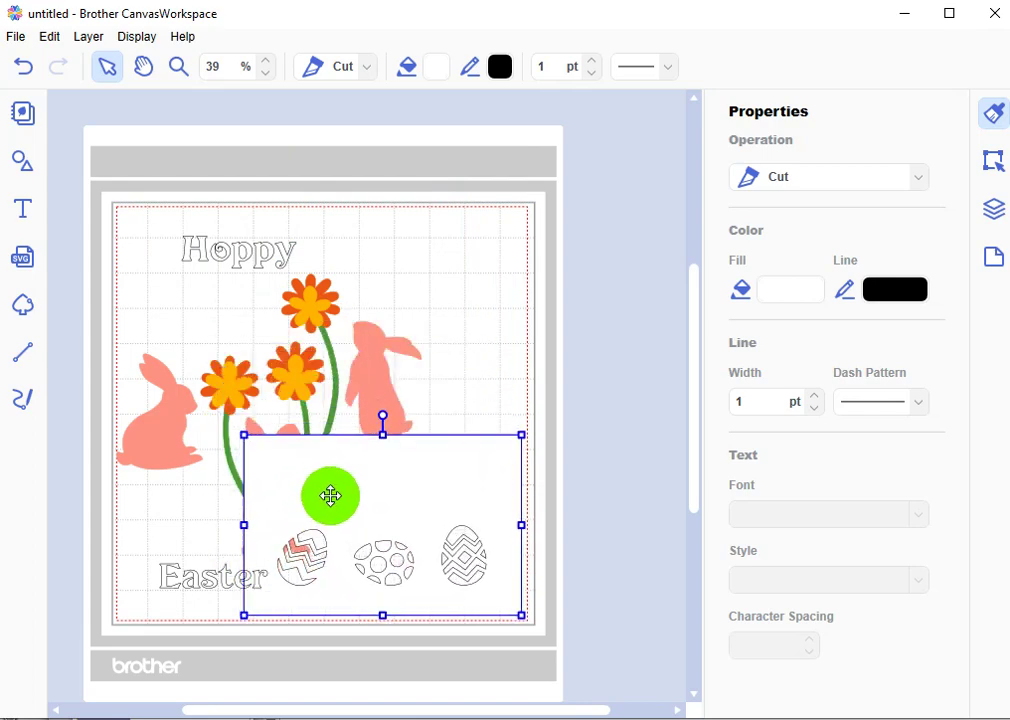
pyautogui.click(401, 282)
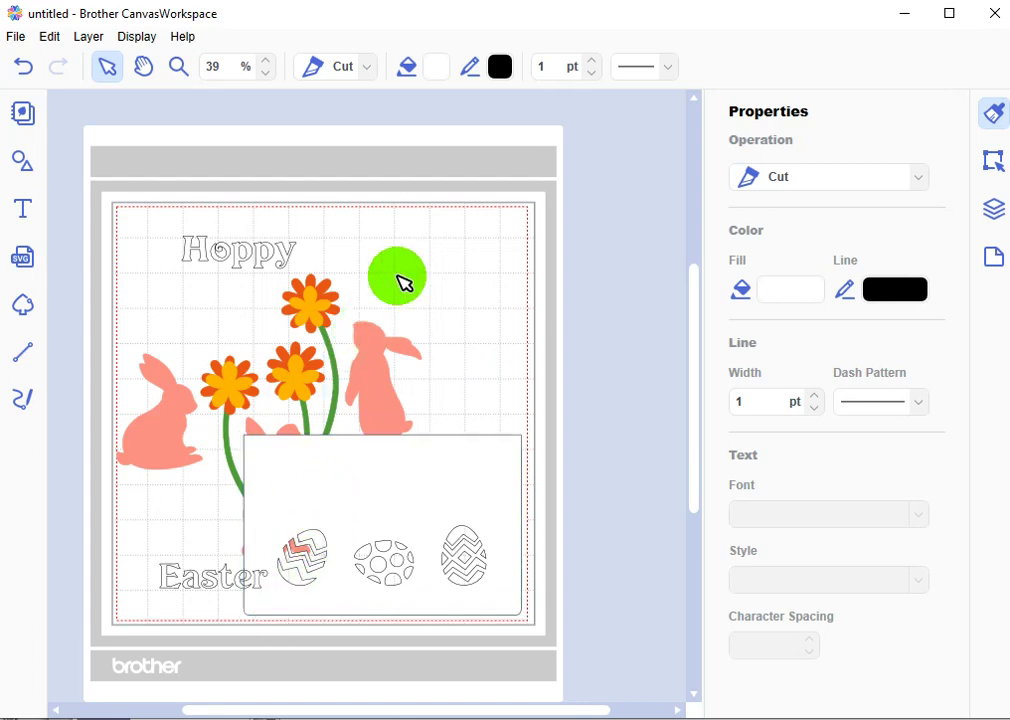
# Export the layout as untitled.fcm in the Easter applique folder, replacing the existing file, and switch to Art and Stitch
pyautogui.click(18, 37)
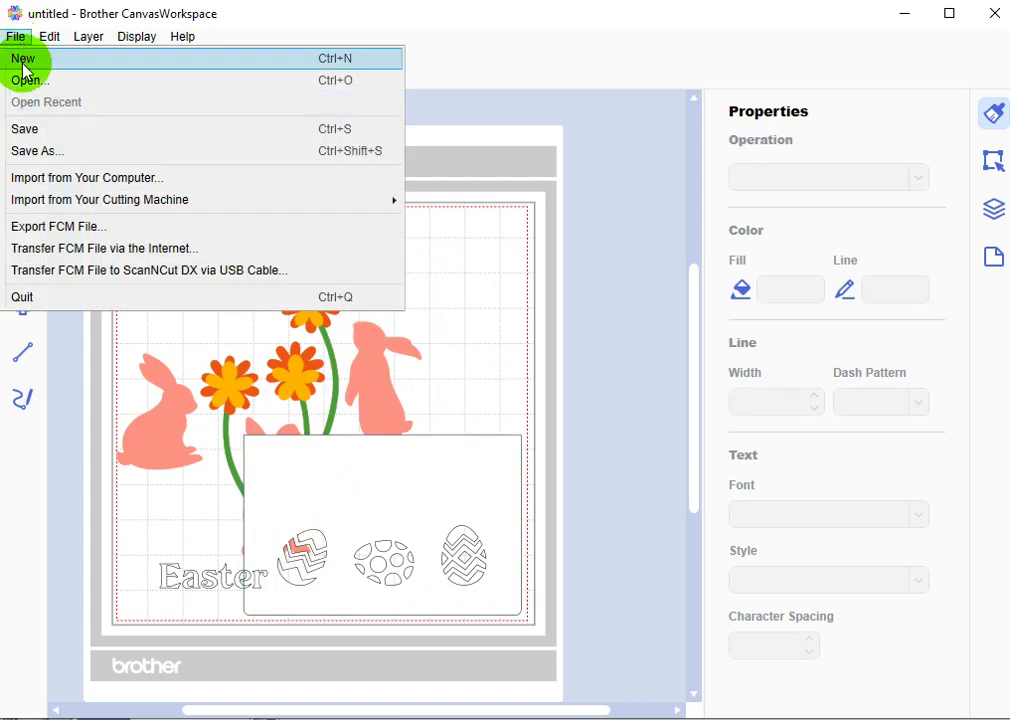
pyautogui.click(55, 227)
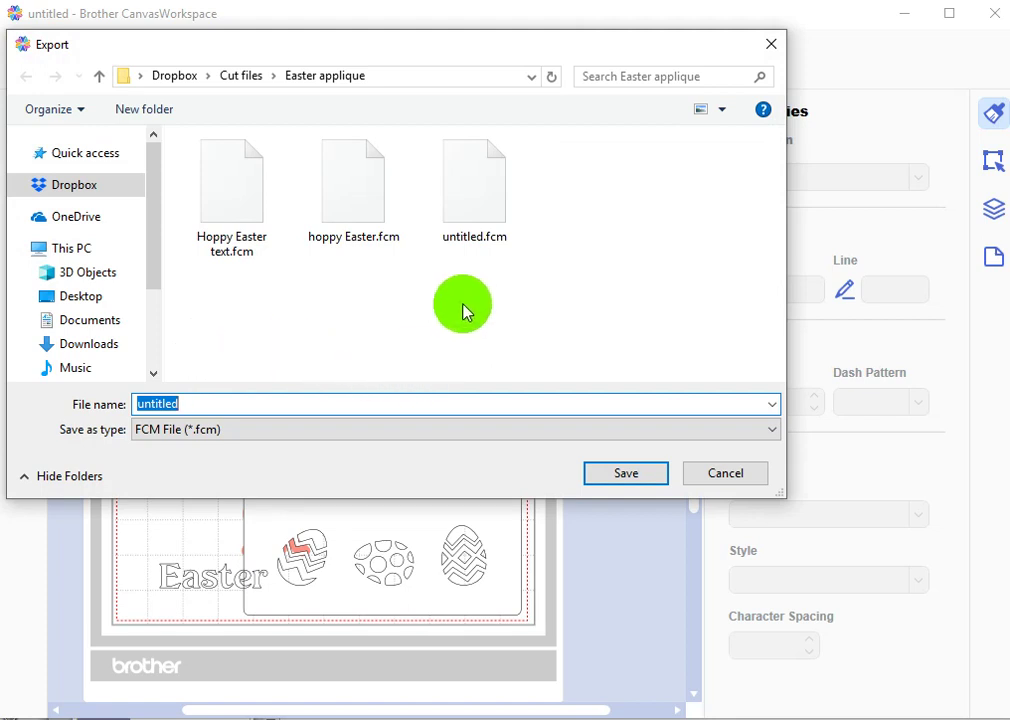
pyautogui.click(490, 235)
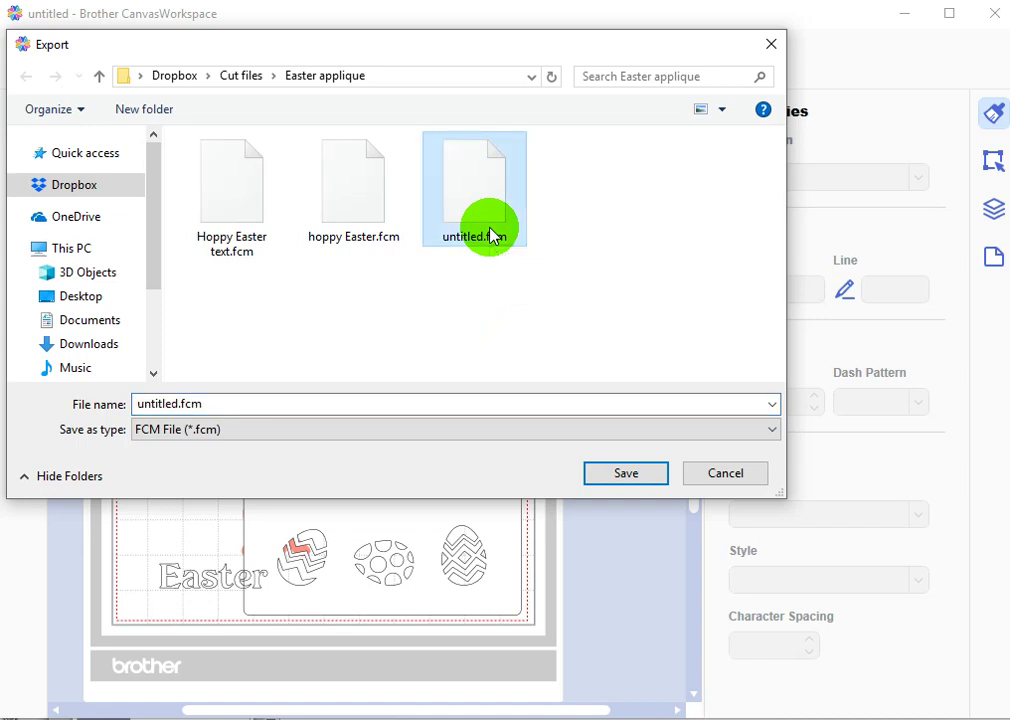
pyautogui.click(363, 446)
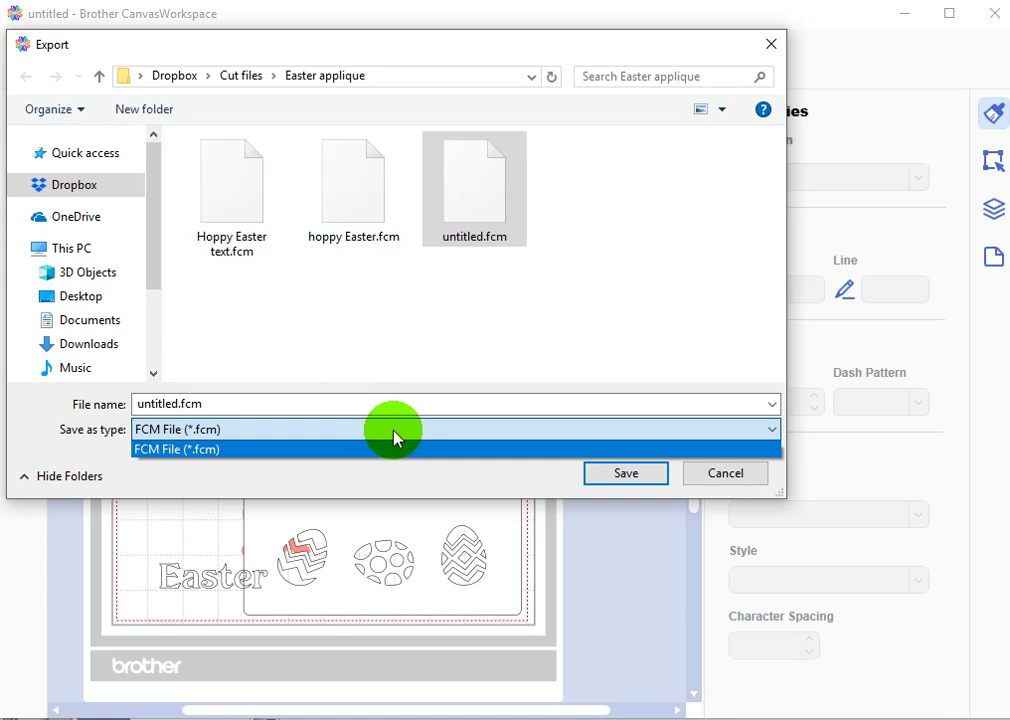
pyautogui.click(651, 487)
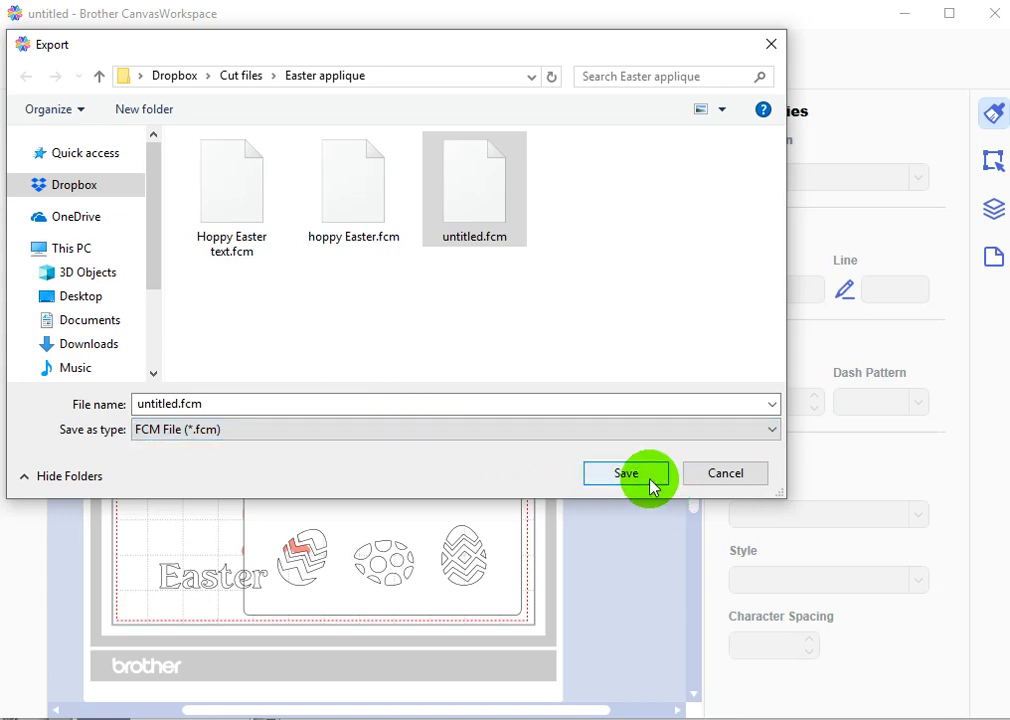
pyautogui.click(626, 473)
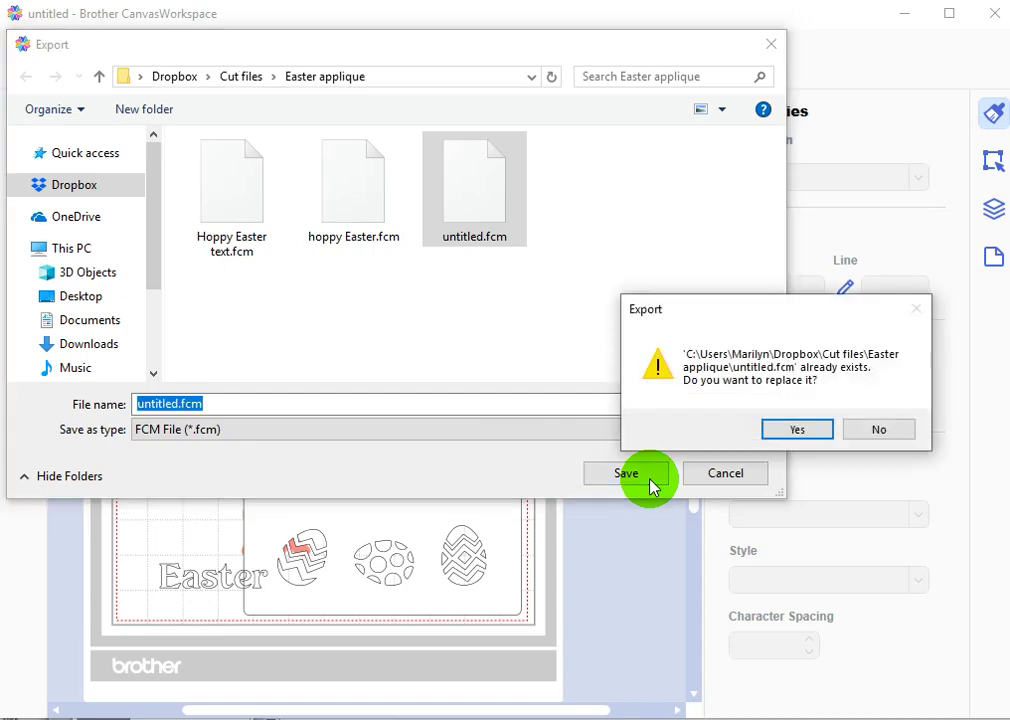
pyautogui.click(796, 432)
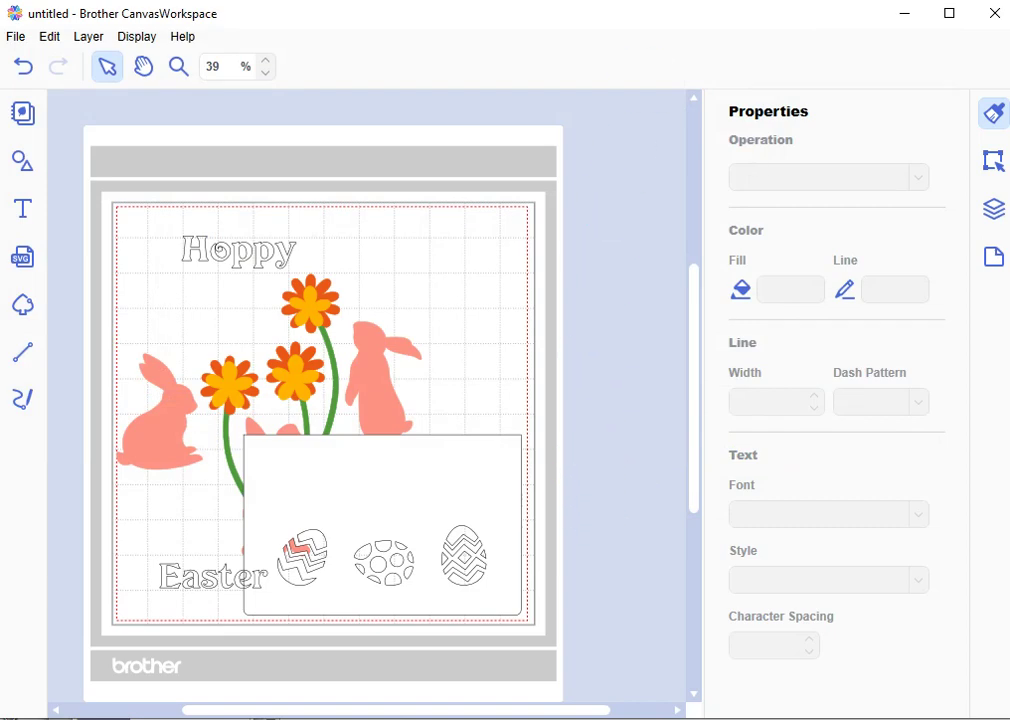
pyautogui.hotkey('alt', 'Tab')
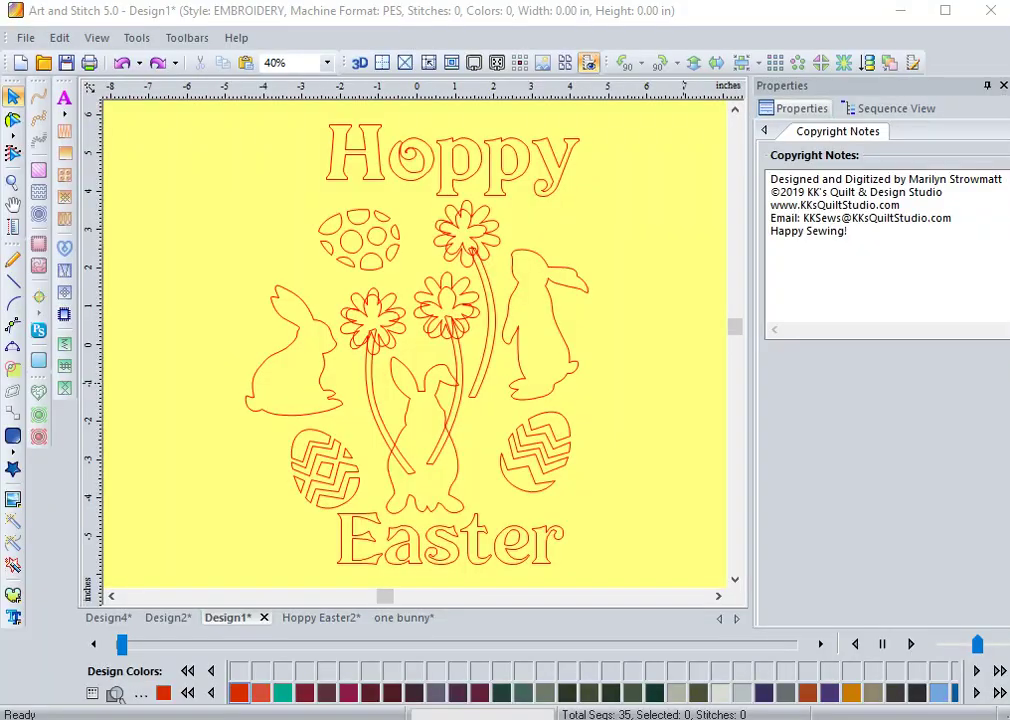
# Examine the separate petal and center pieces of the upper flower in Design1's stitching sequence
pyautogui.click(26, 38)
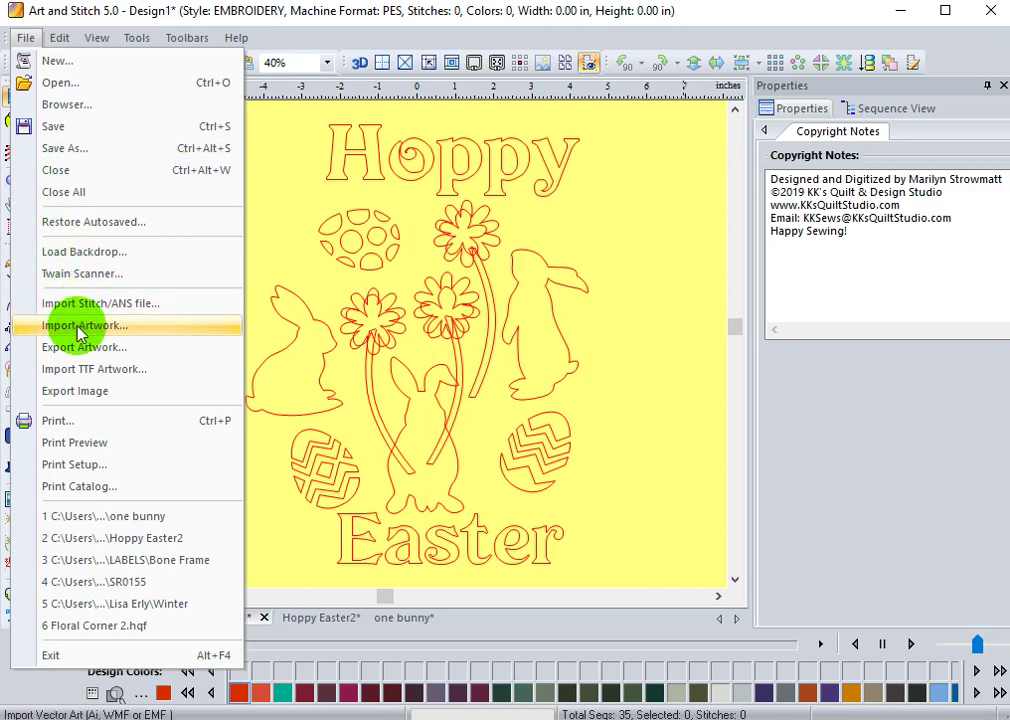
pyautogui.click(266, 218)
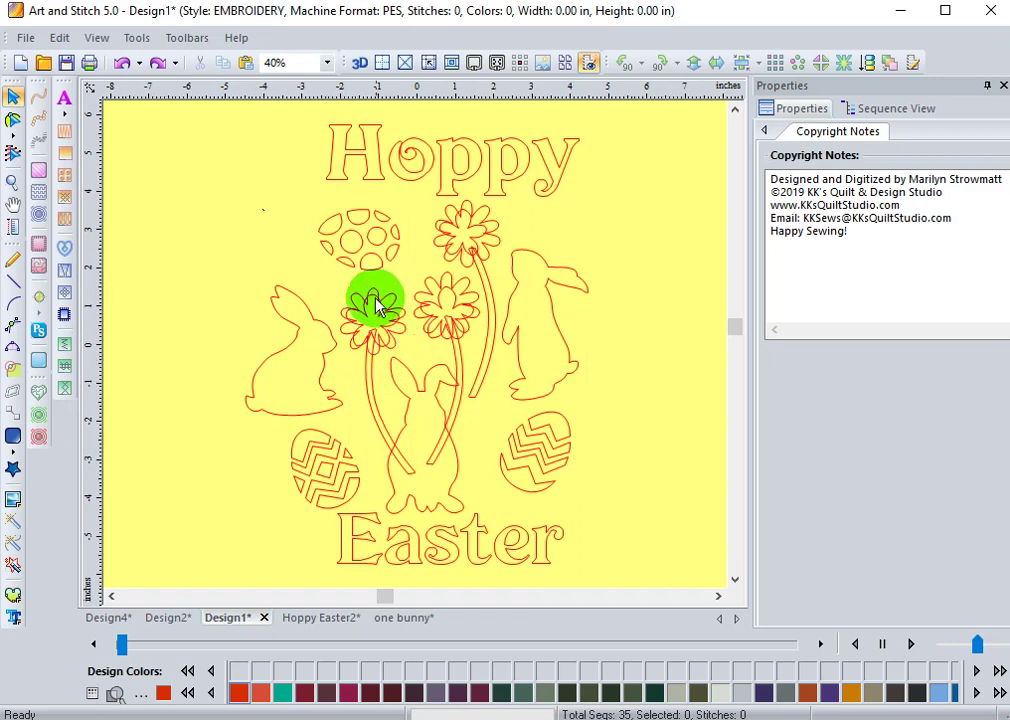
pyautogui.click(877, 108)
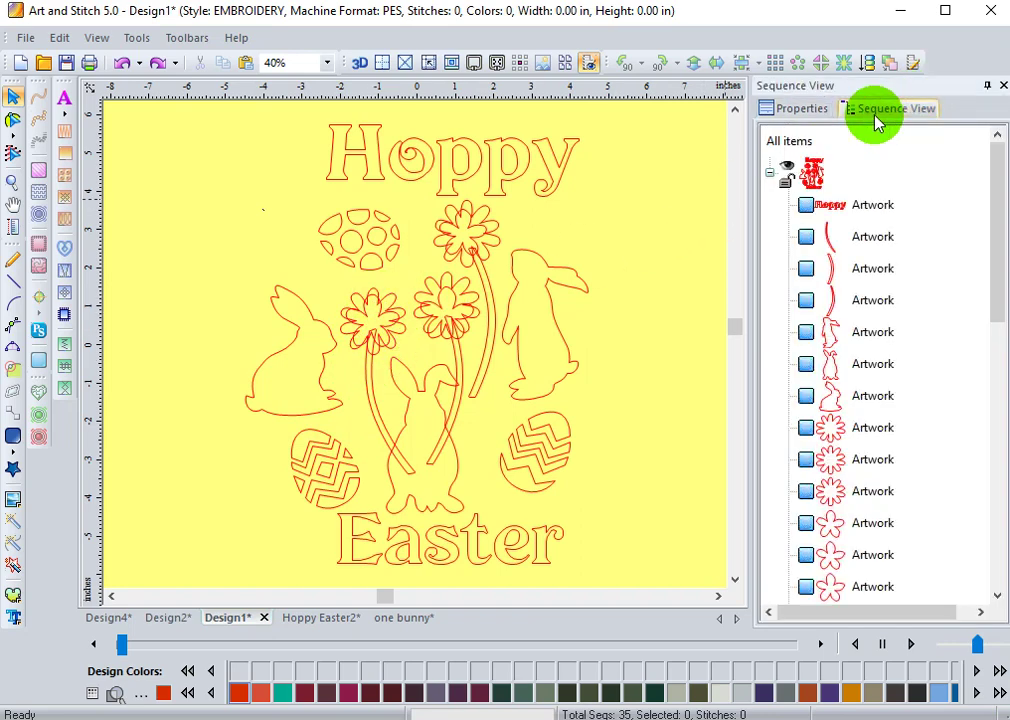
pyautogui.click(873, 430)
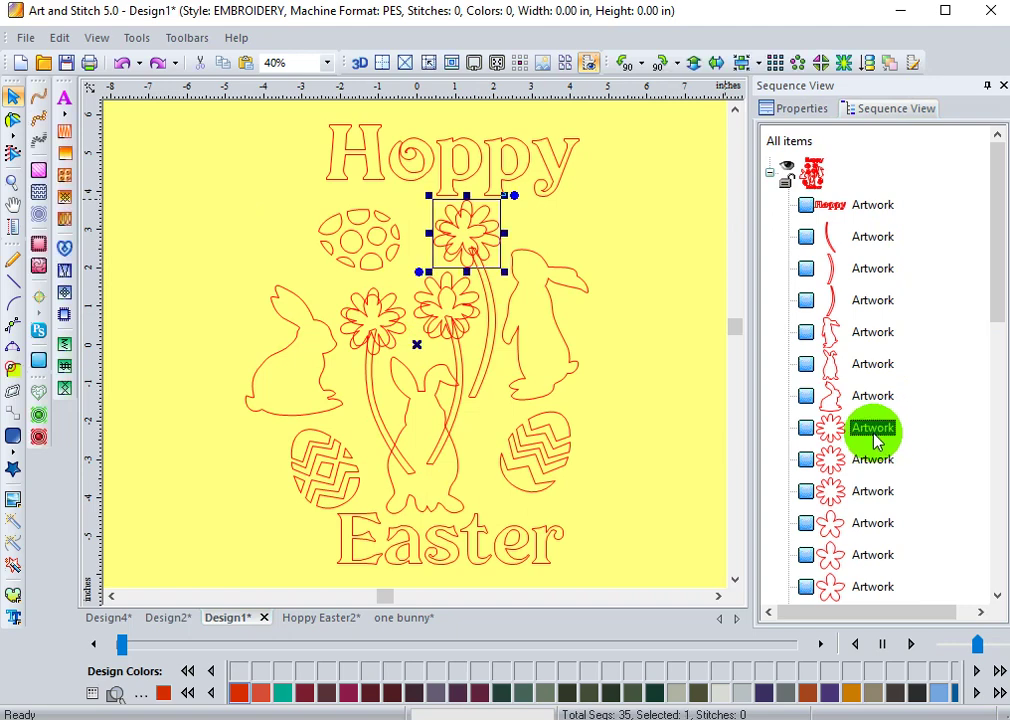
pyautogui.click(873, 523)
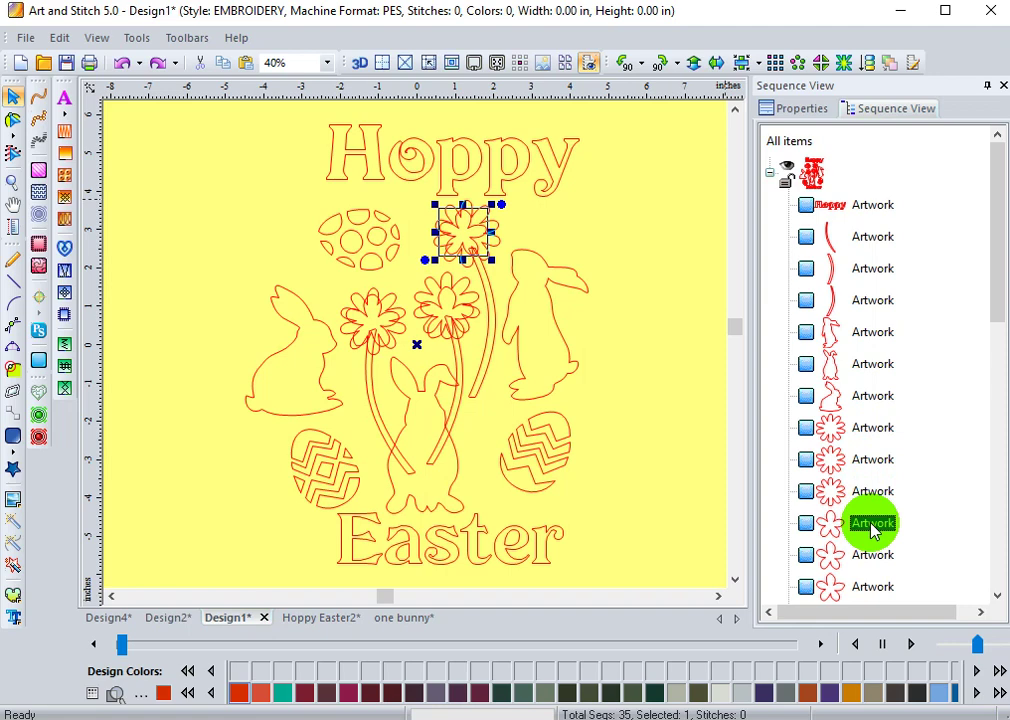
pyautogui.click(870, 428)
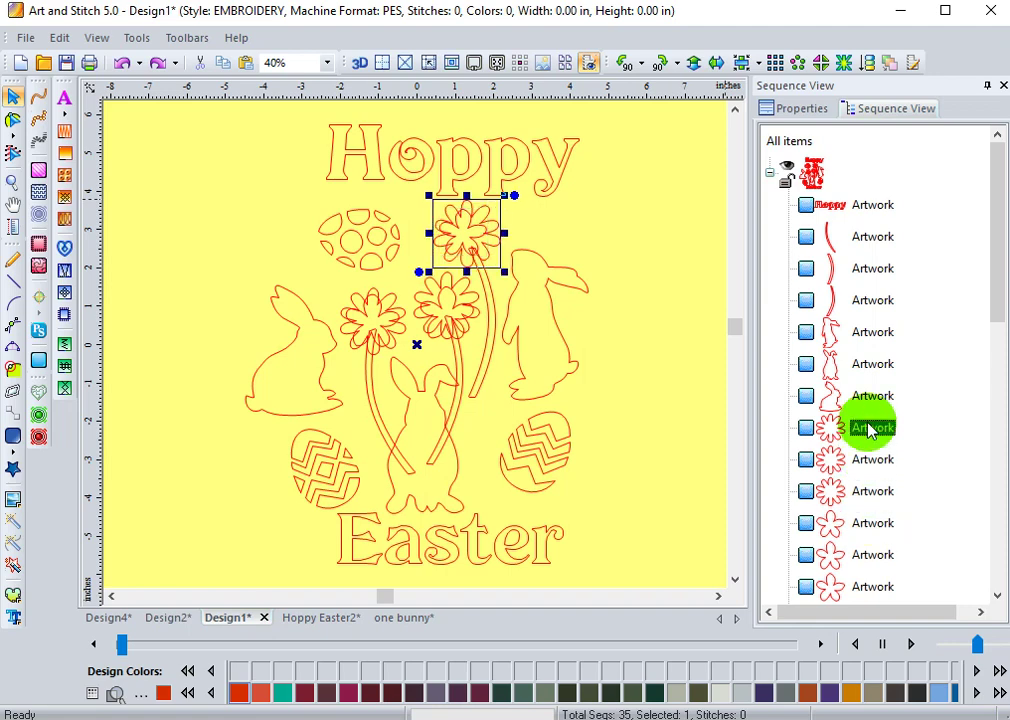
pyautogui.click(872, 525)
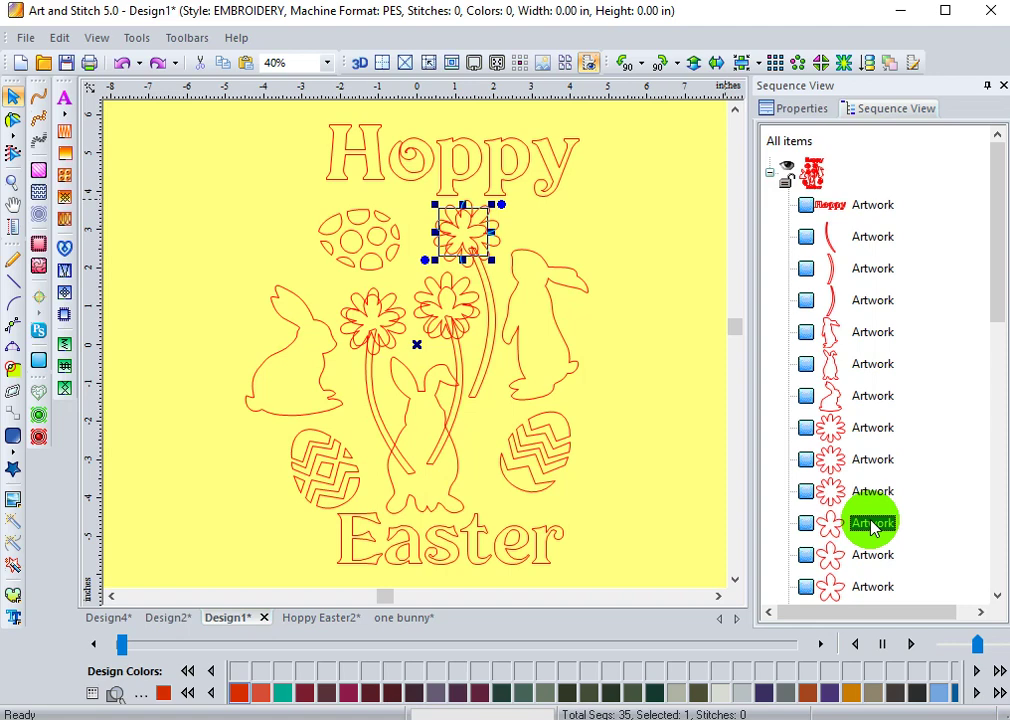
# Inspect the artwork fill properties of the front bunny in the Hoppy Easter2 design
pyautogui.click(301, 620)
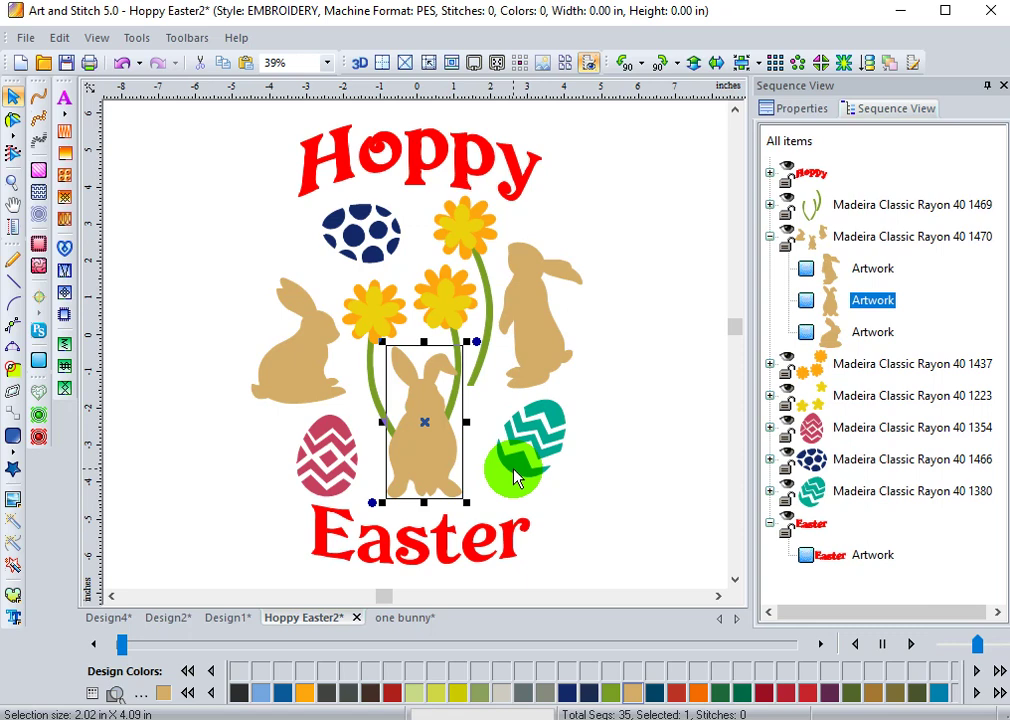
pyautogui.click(800, 110)
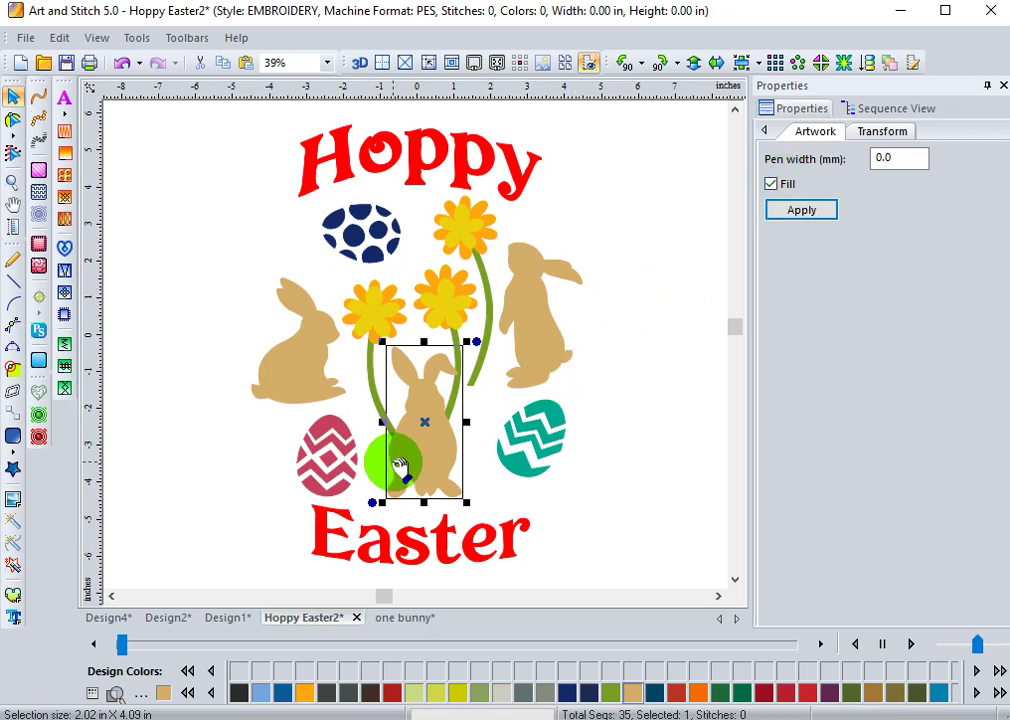
pyautogui.click(600, 484)
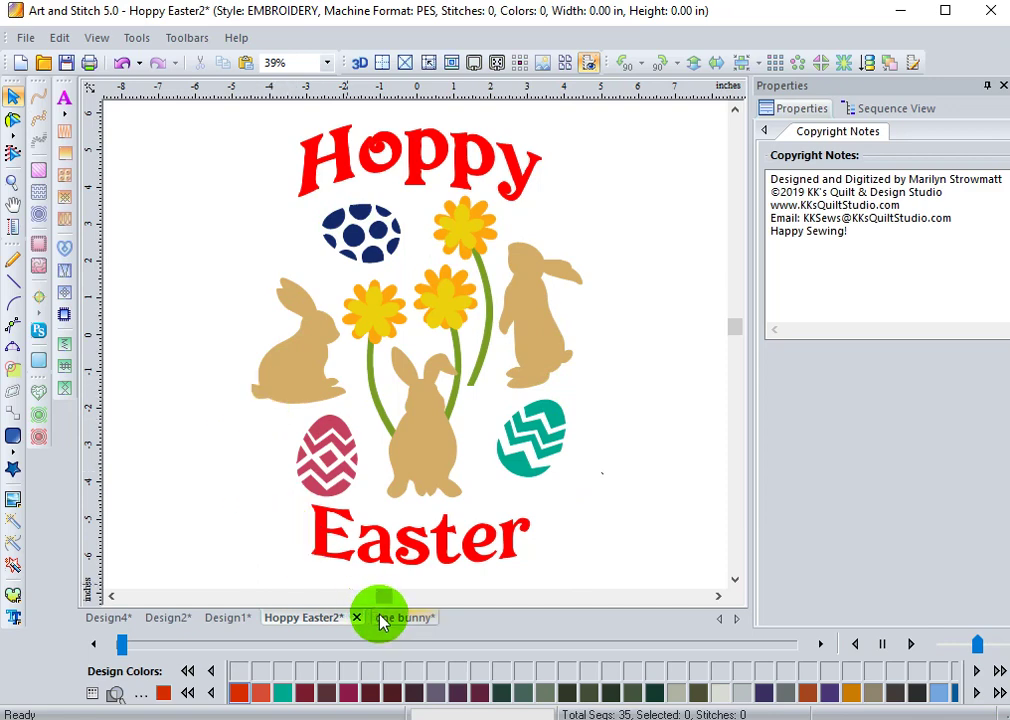
pyautogui.click(432, 485)
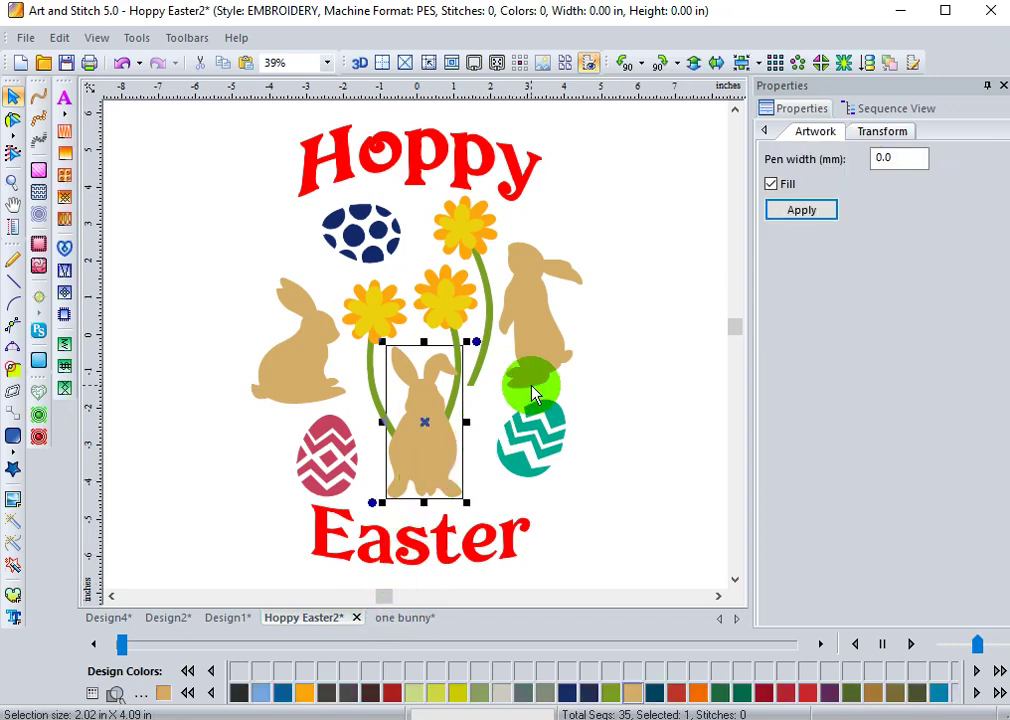
# Convert the bunny outline in the one bunny design into a satin appliqué
pyautogui.click(415, 618)
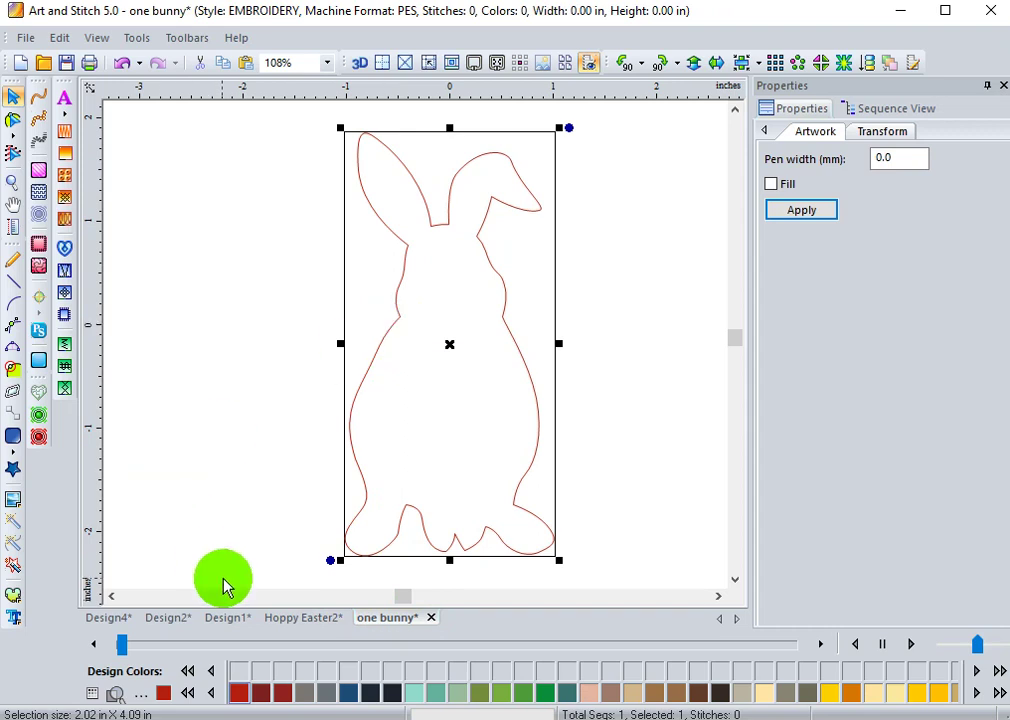
pyautogui.click(289, 617)
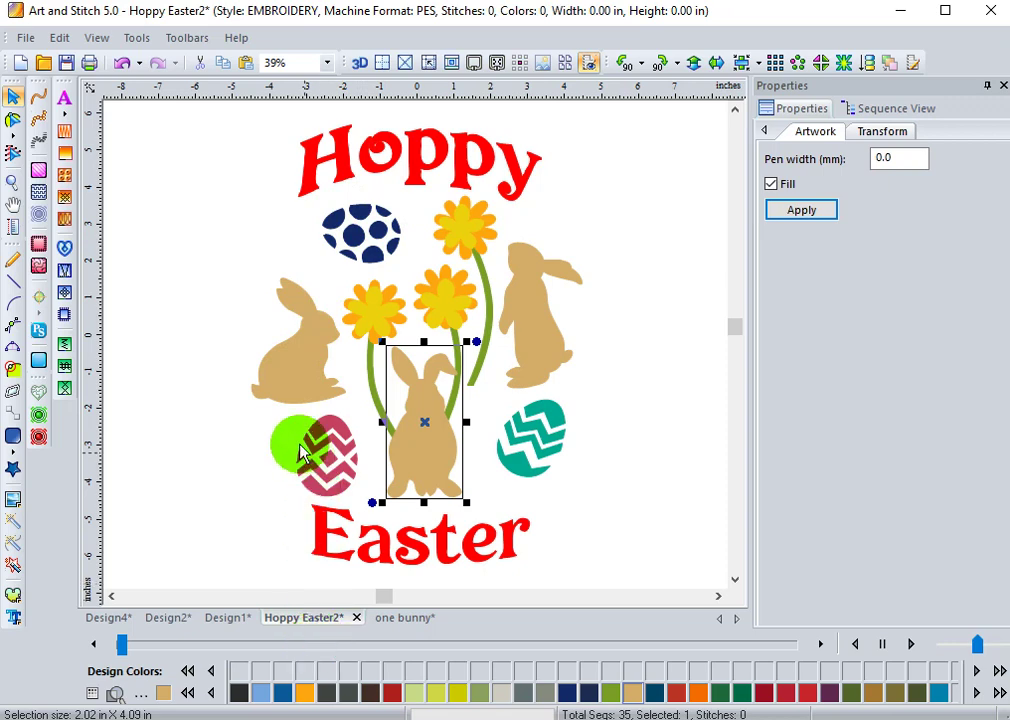
pyautogui.click(395, 620)
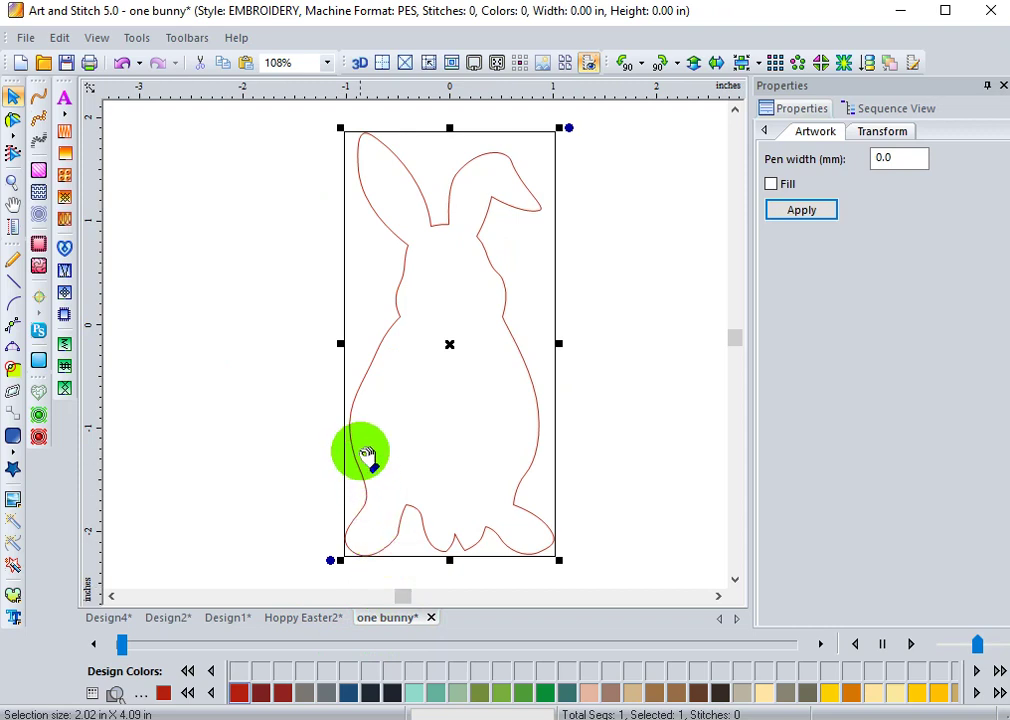
pyautogui.click(40, 250)
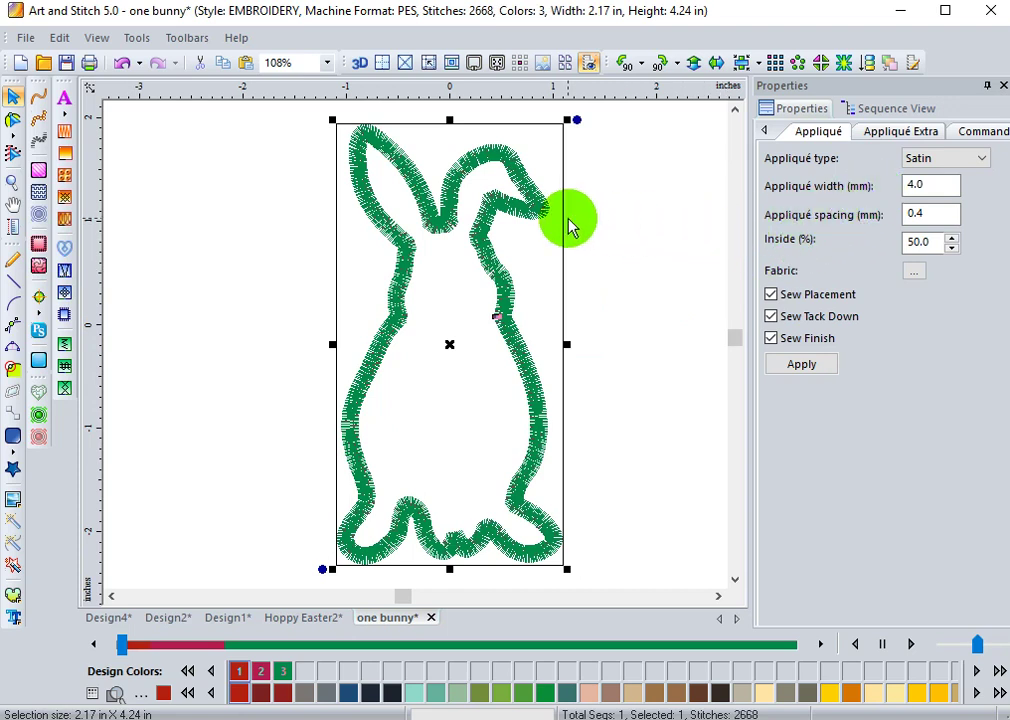
# Review the bunny appliqué's thread color sequence and the available appliqué types
pyautogui.click(890, 107)
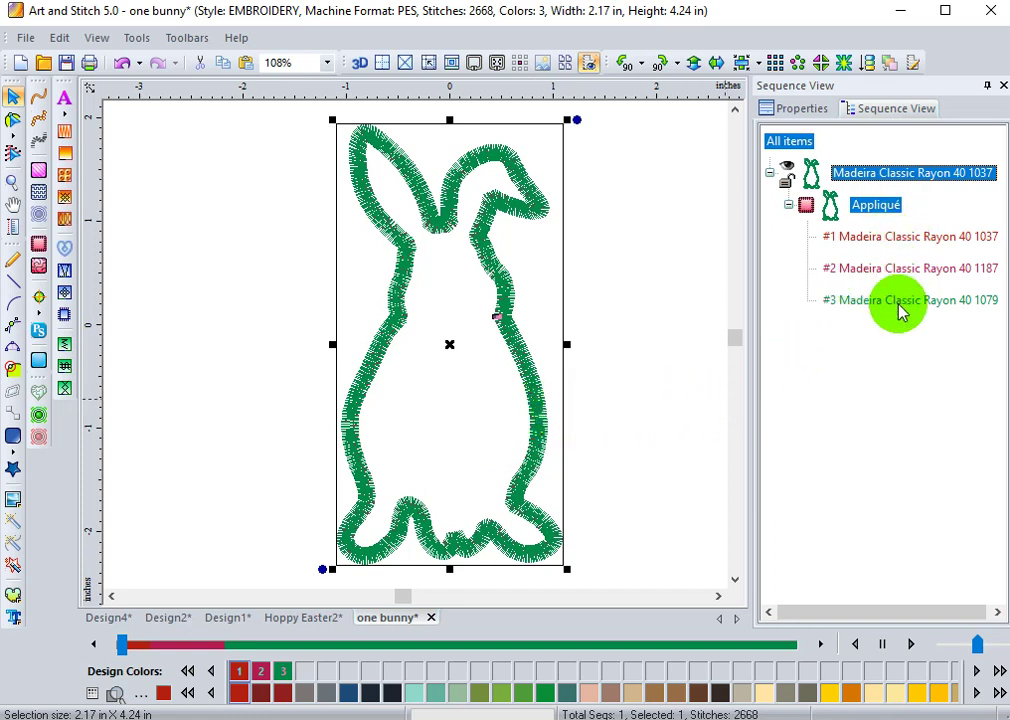
pyautogui.click(806, 110)
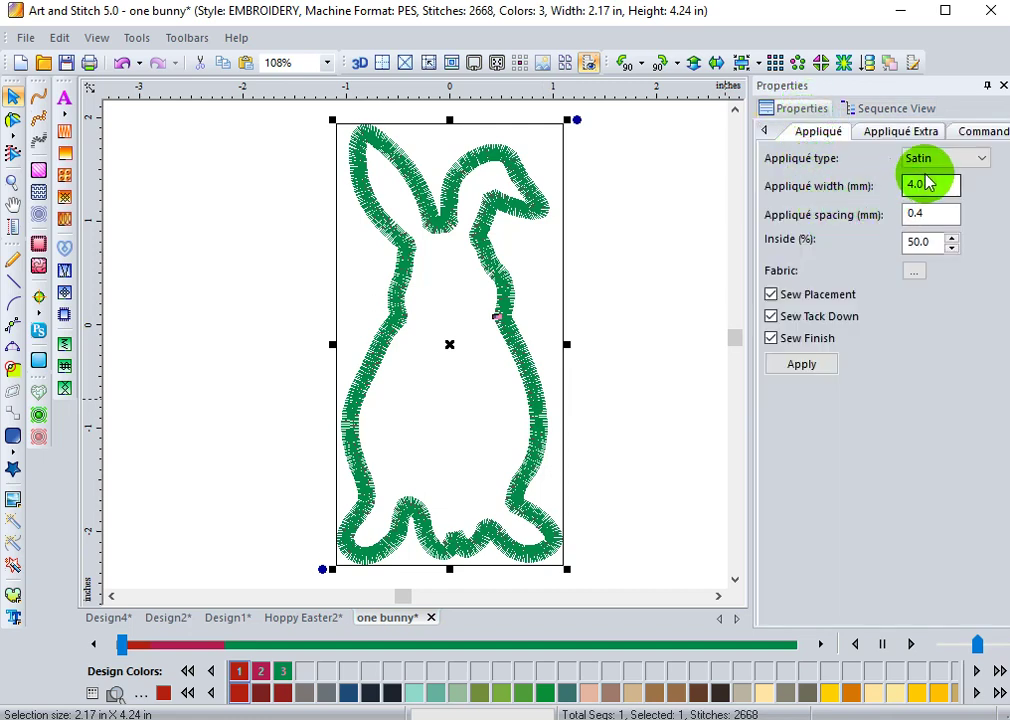
pyautogui.click(987, 164)
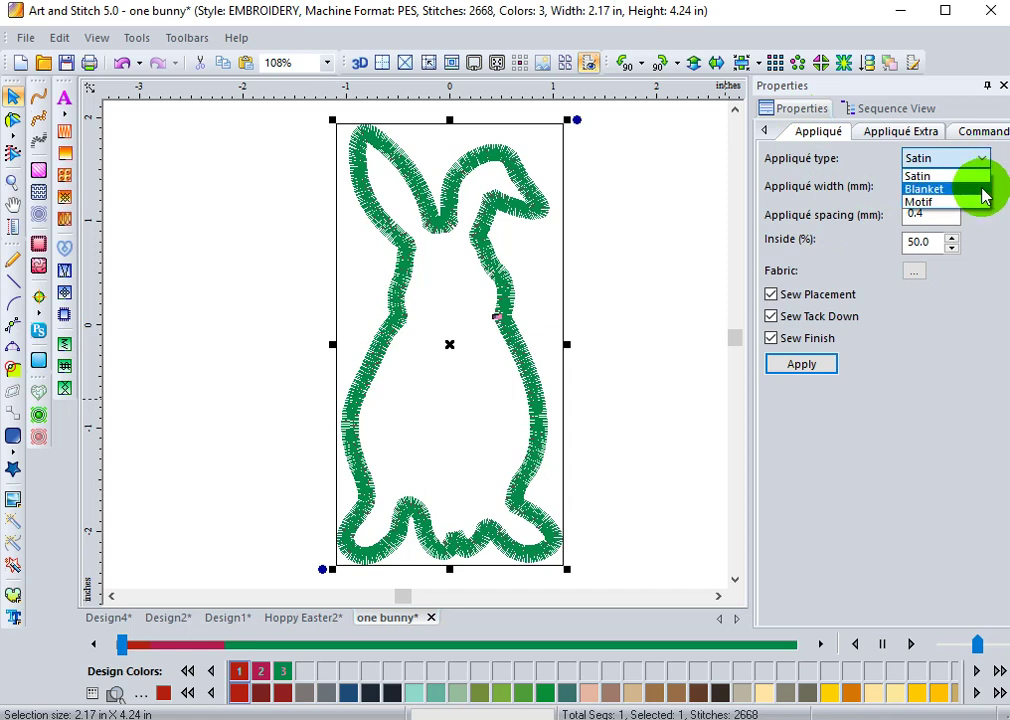
pyautogui.click(977, 362)
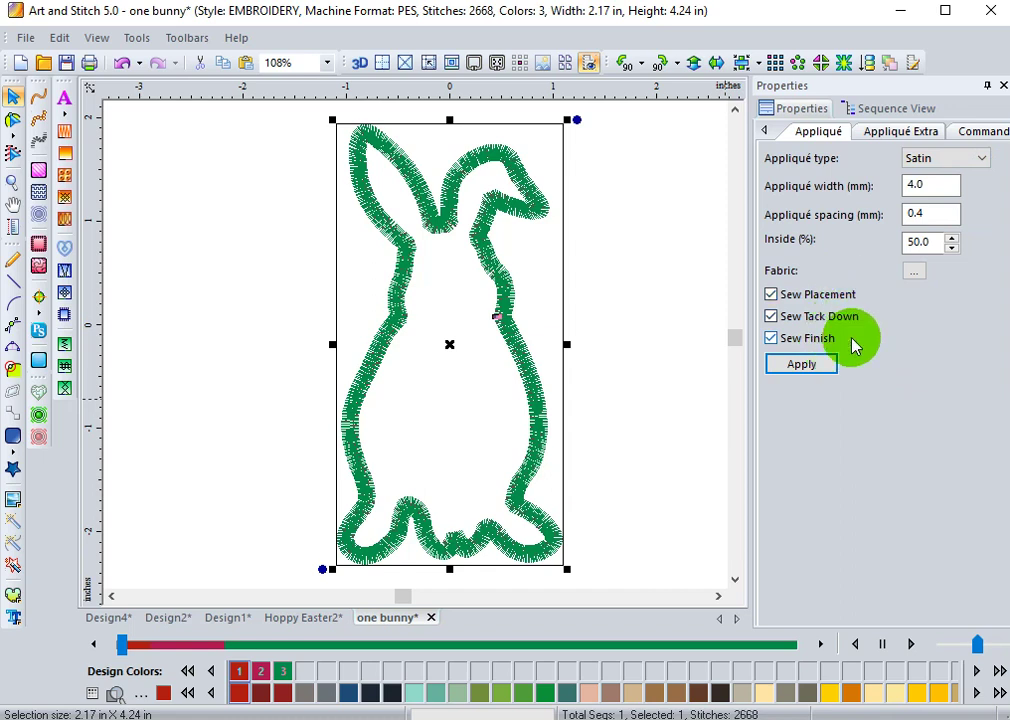
# Review the appliqué's extra placement settings and the available tack down types
pyautogui.click(895, 141)
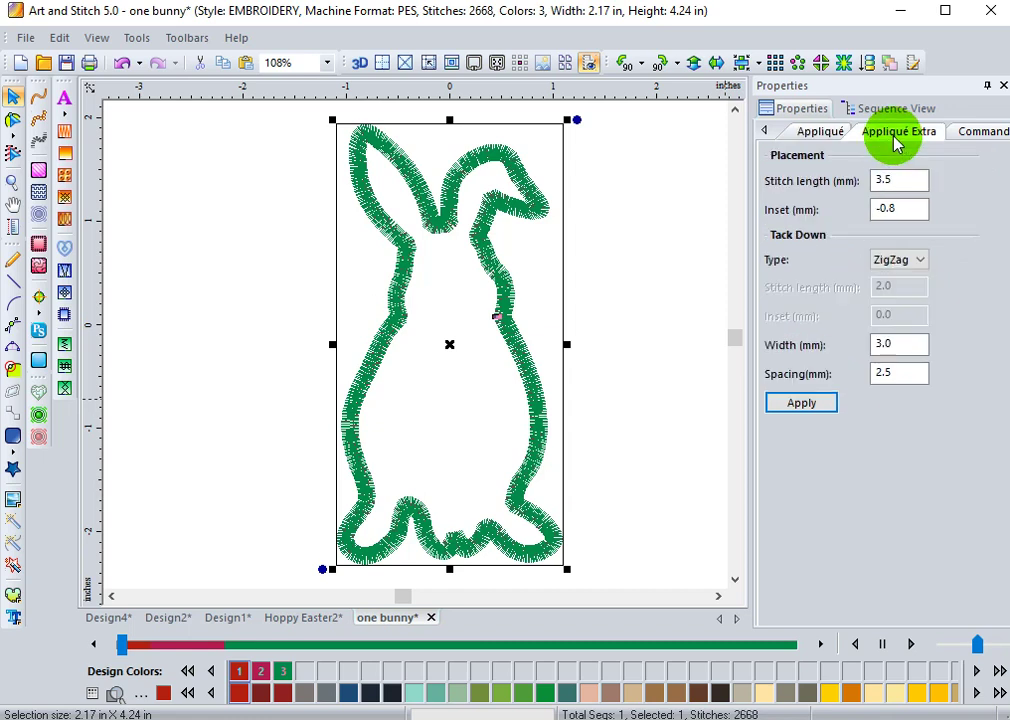
pyautogui.click(933, 262)
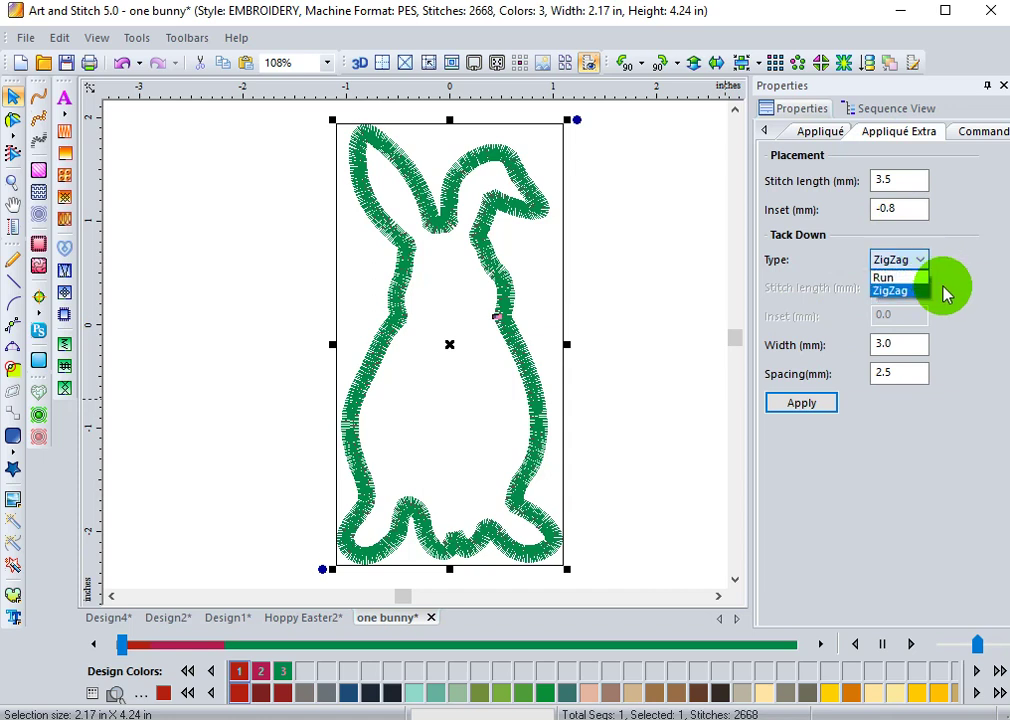
pyautogui.click(940, 290)
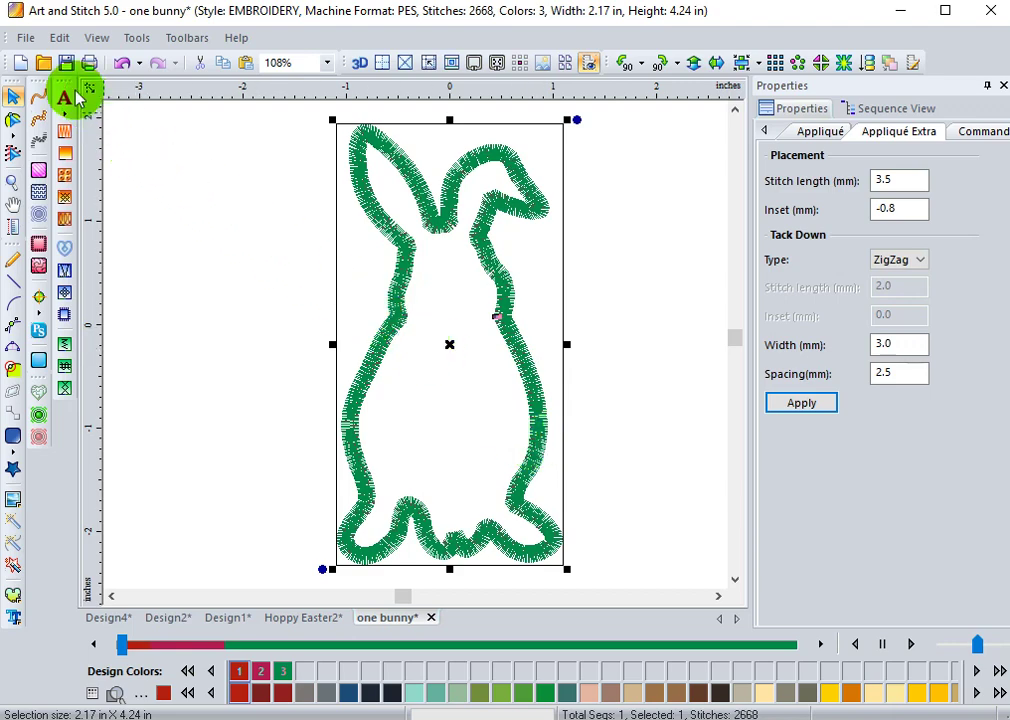
# Review the file formats available for saving the one bunny design, and leave without saving
pyautogui.click(27, 40)
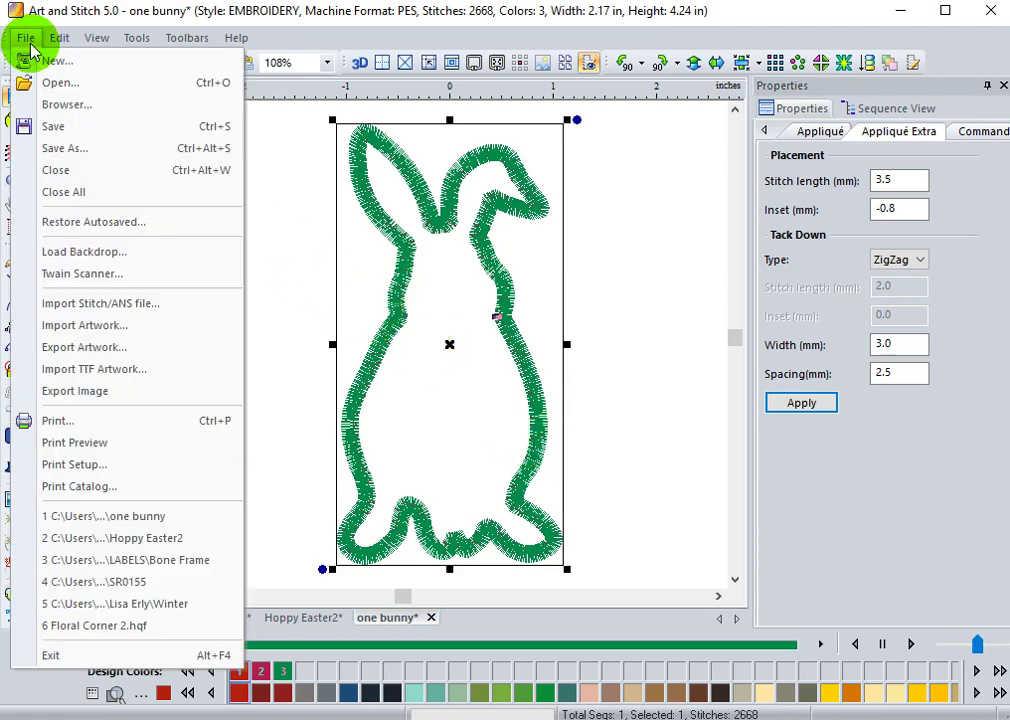
pyautogui.click(78, 152)
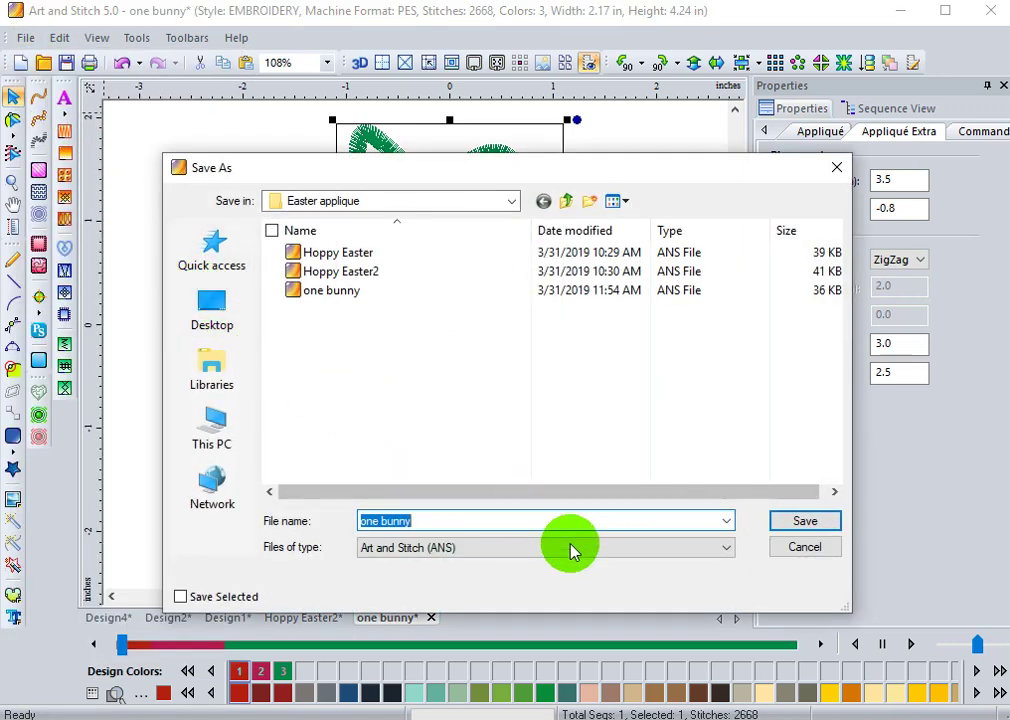
pyautogui.click(590, 557)
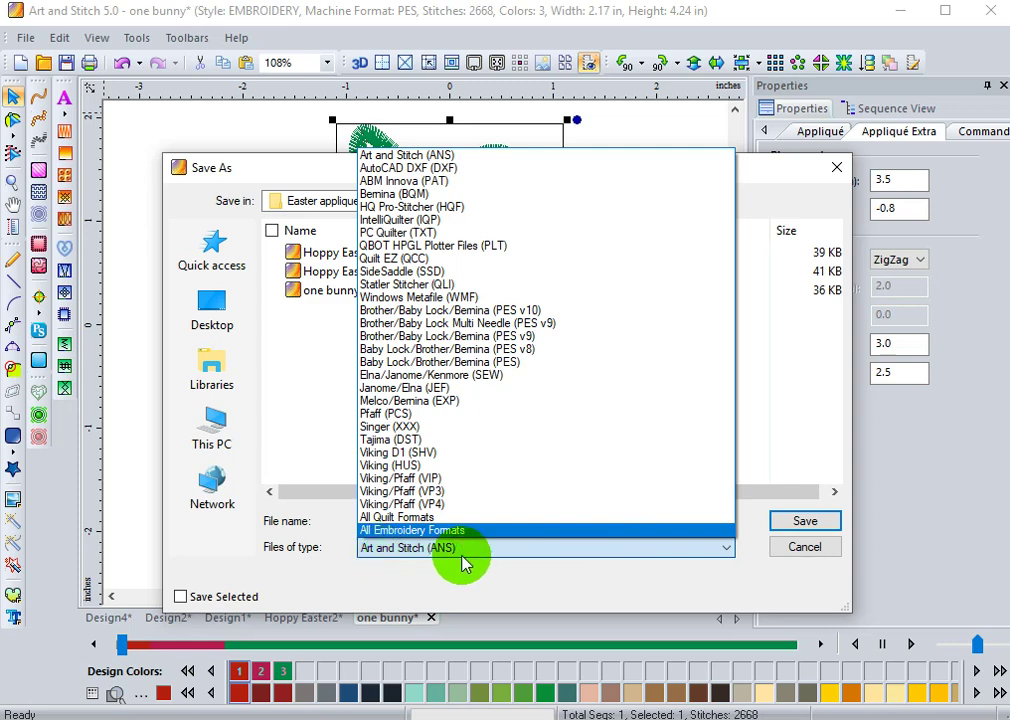
pyautogui.click(802, 560)
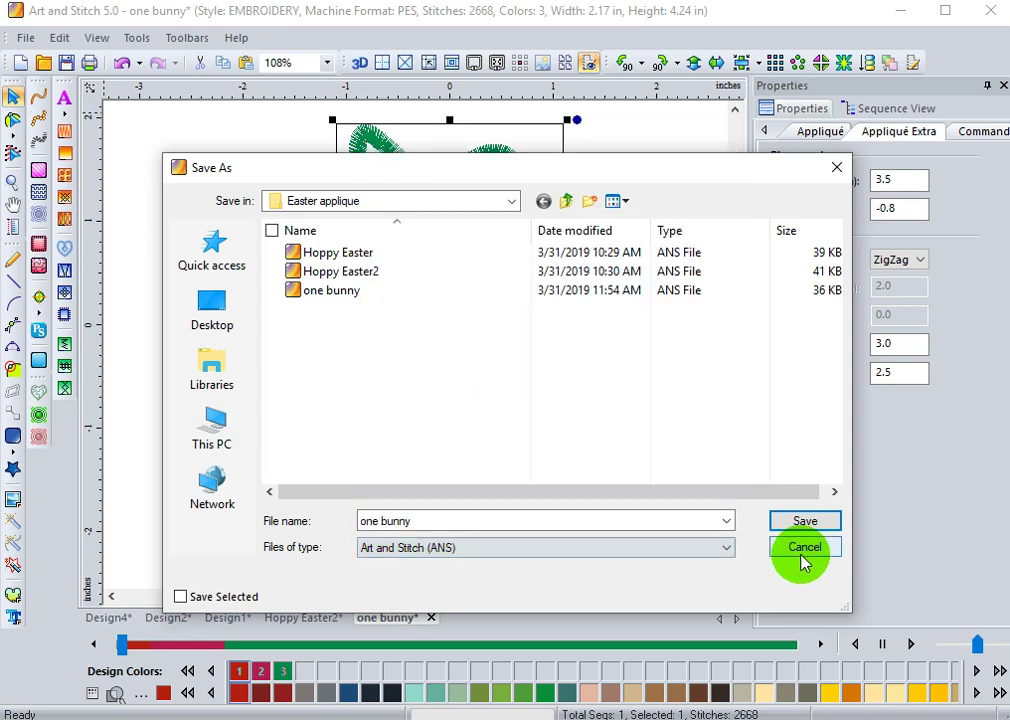
pyautogui.click(814, 548)
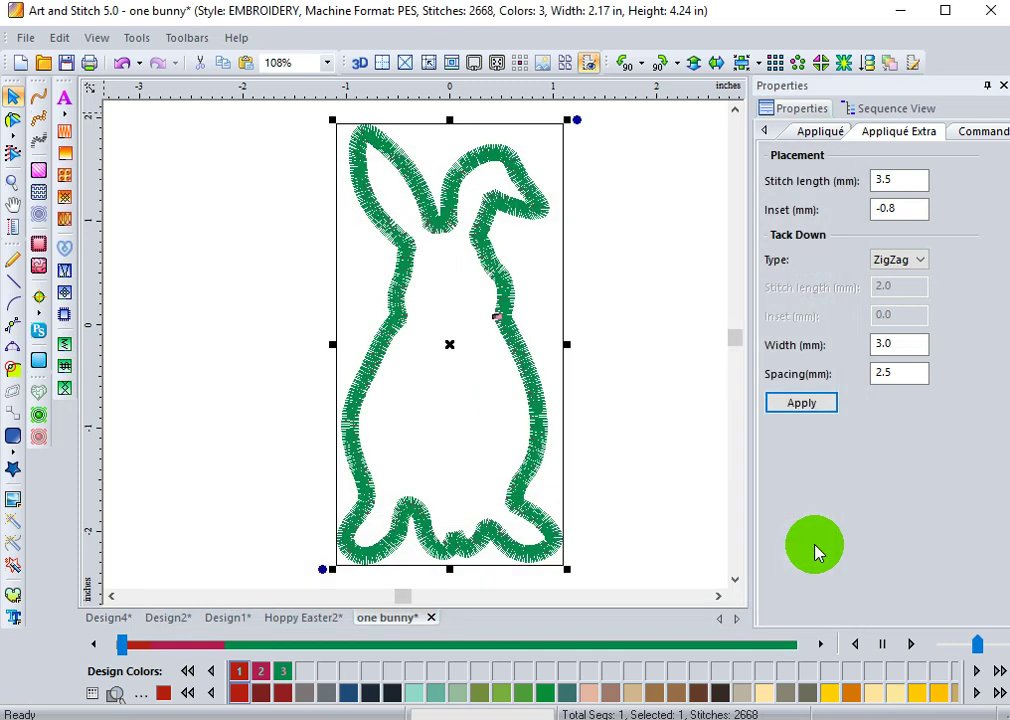